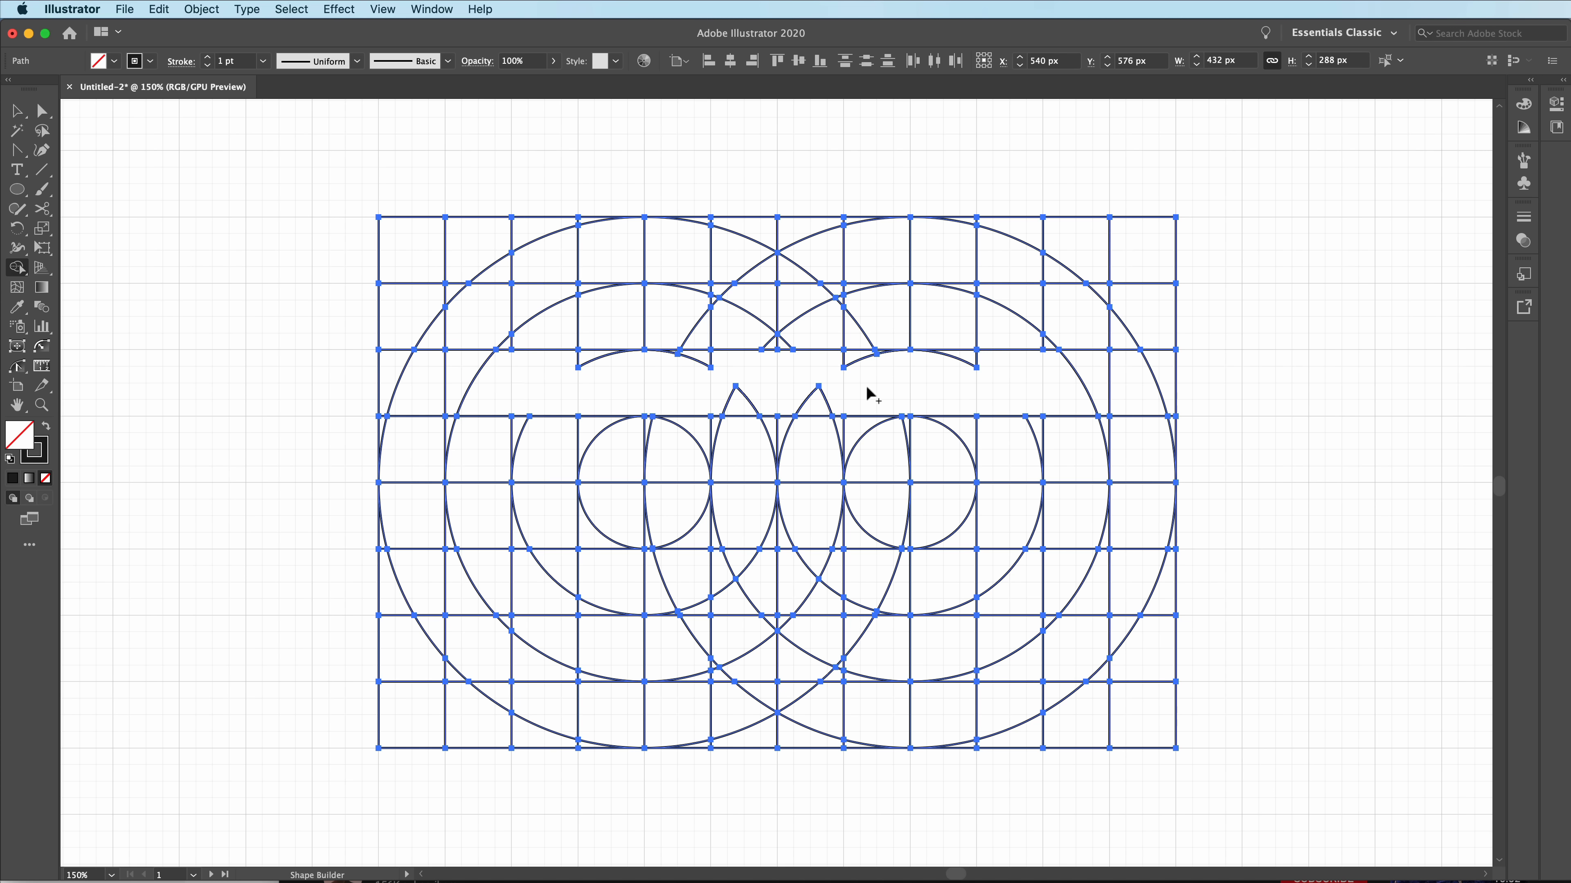
key("cmd+z")
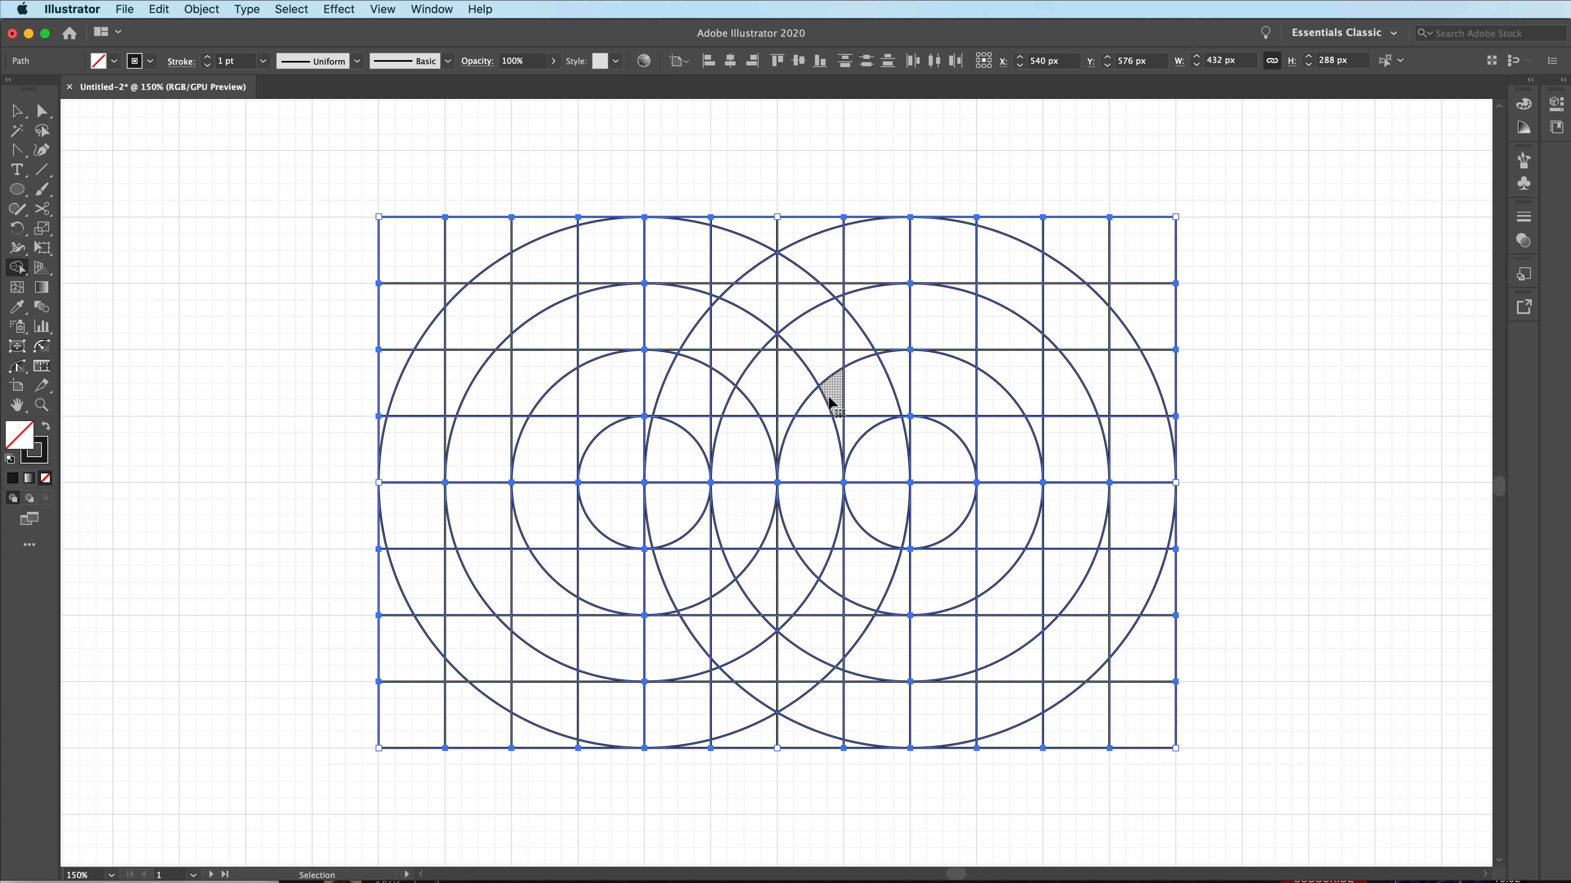
mouse_move(643, 405)
left_mouse_down()
mouse_move(568, 384)
mouse_move(1024, 387)
left_mouse_up()
key("cmd+z")
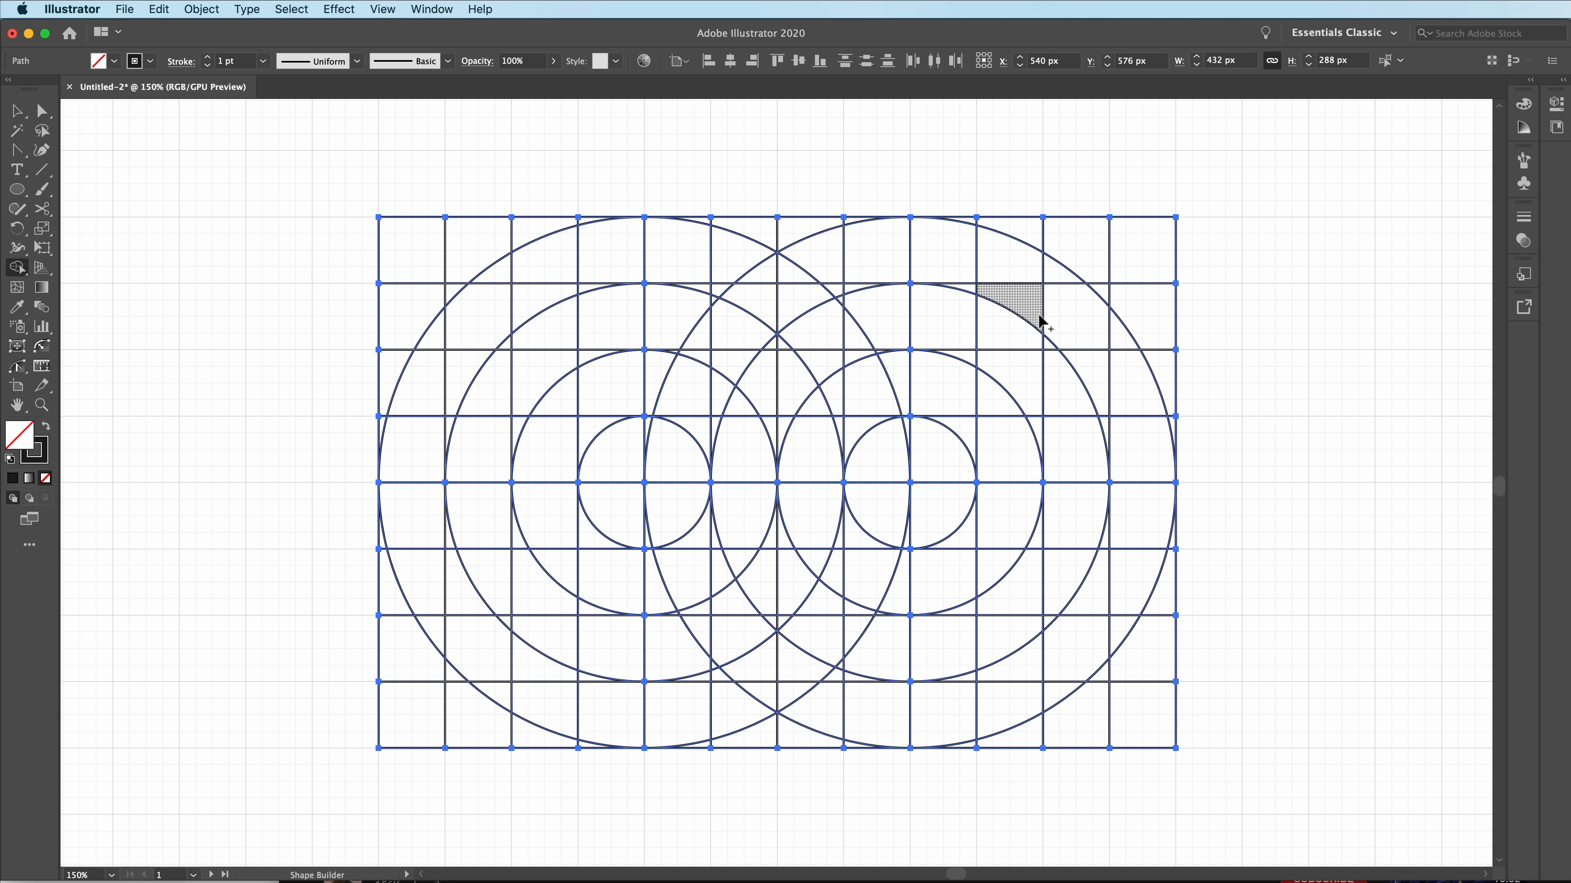
mouse_move(1062, 266)
left_mouse_down()
mouse_move(959, 301)
mouse_move(1061, 313)
left_mouse_up()
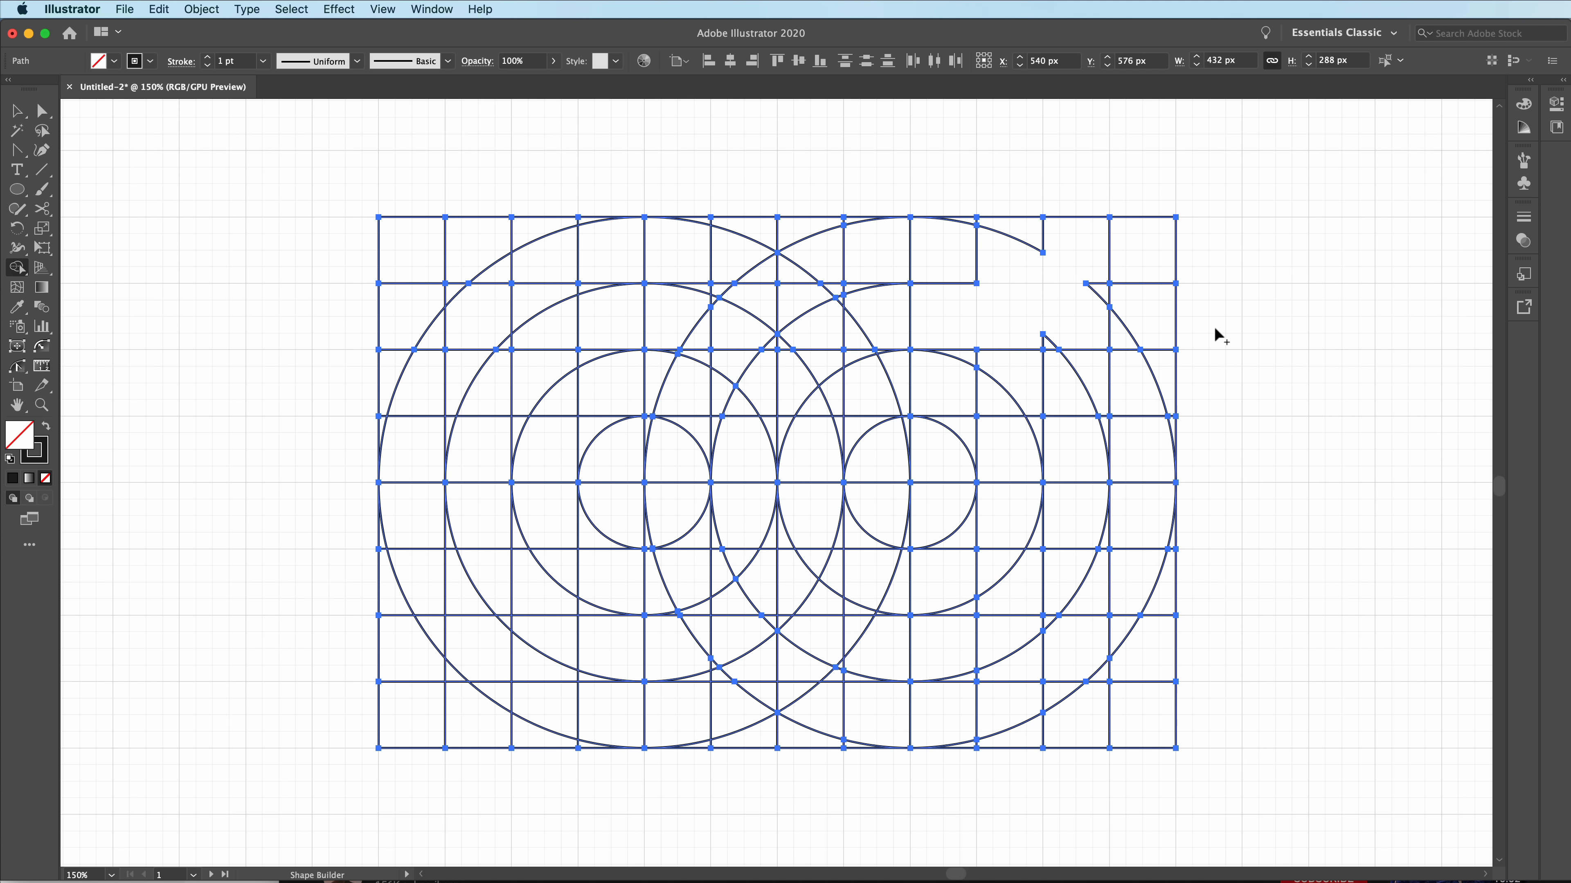
key("cmd+z")
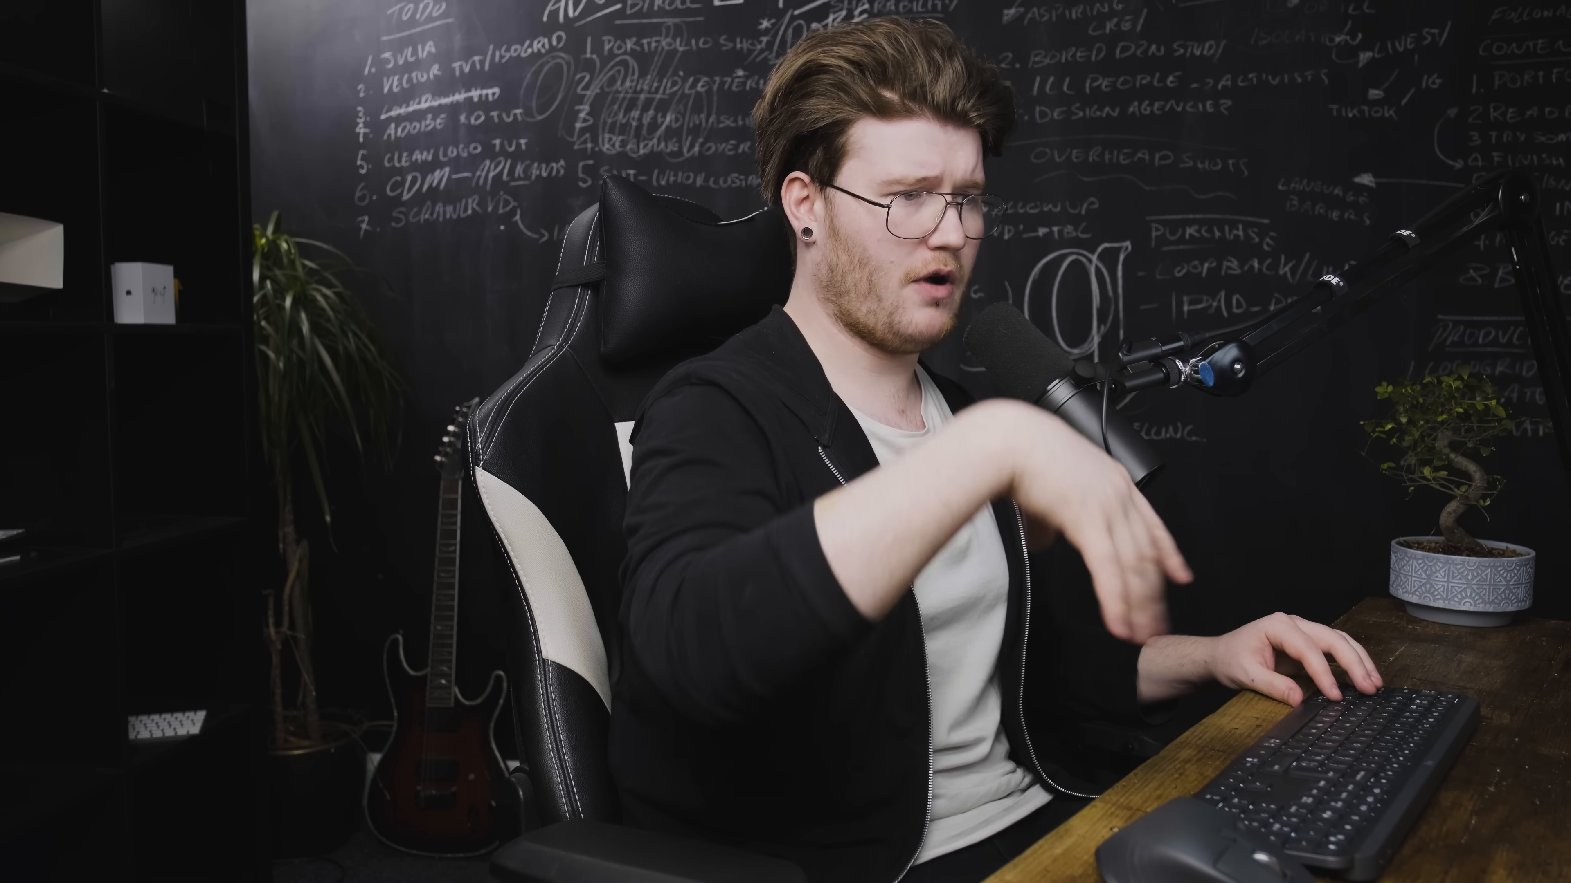
mouse_move(1008, 325)
left_mouse_down()
mouse_move(1024, 546)
mouse_move(1140, 458)
left_mouse_up()
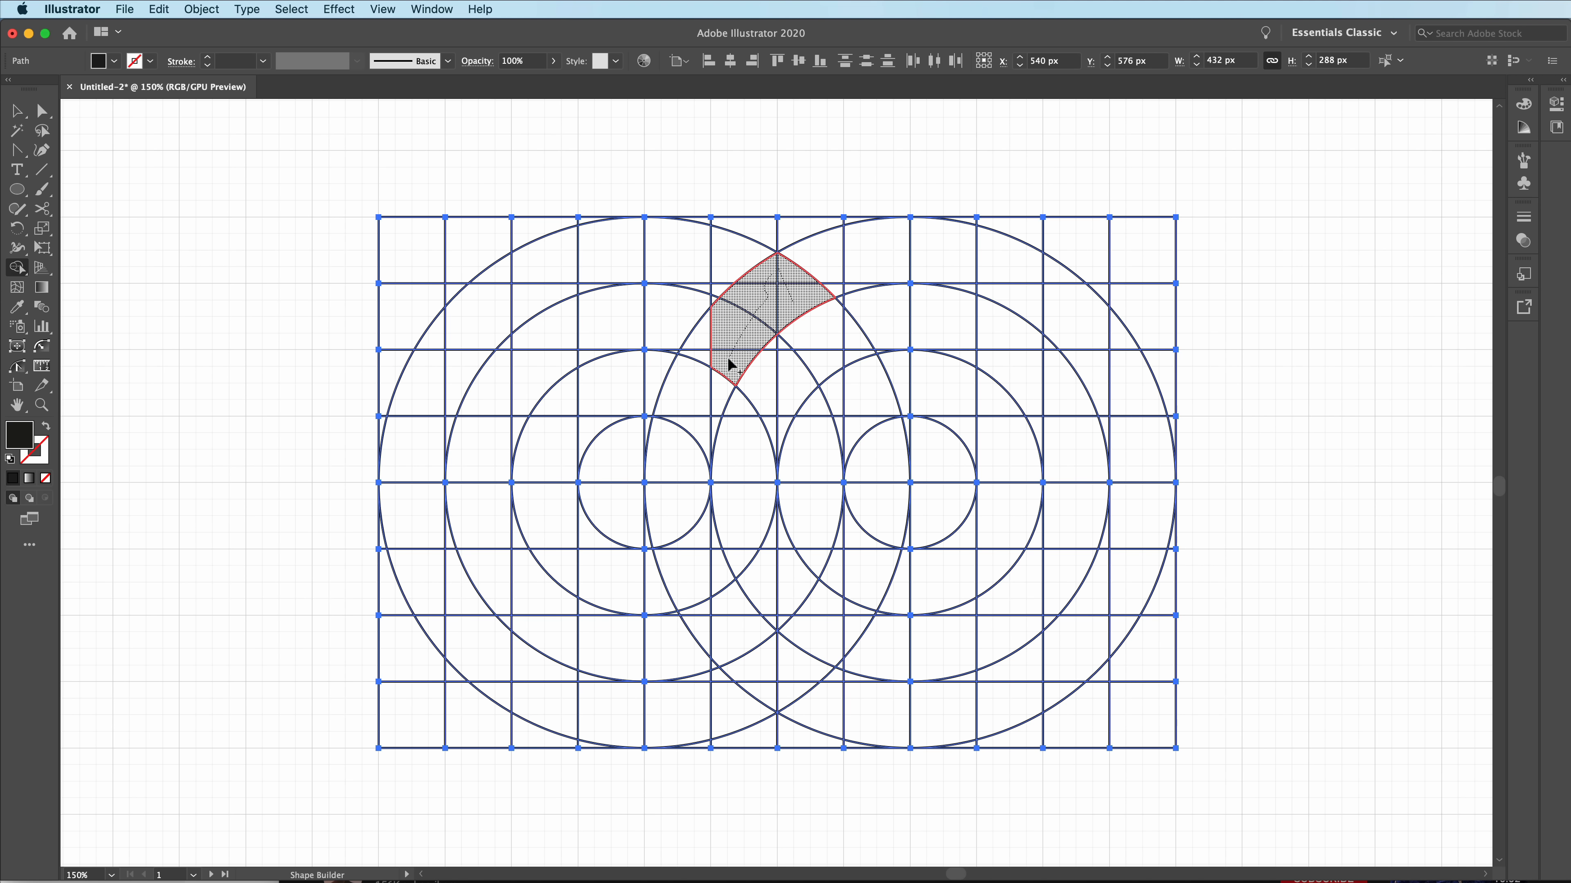
Merge the central grid regions with Shape Builder into a black pointed arch closed by a horizontal bar at its base
mouse_move(709, 350)
left_mouse_down()
mouse_move(699, 390)
mouse_move(723, 384)
mouse_move(718, 432)
left_mouse_up()
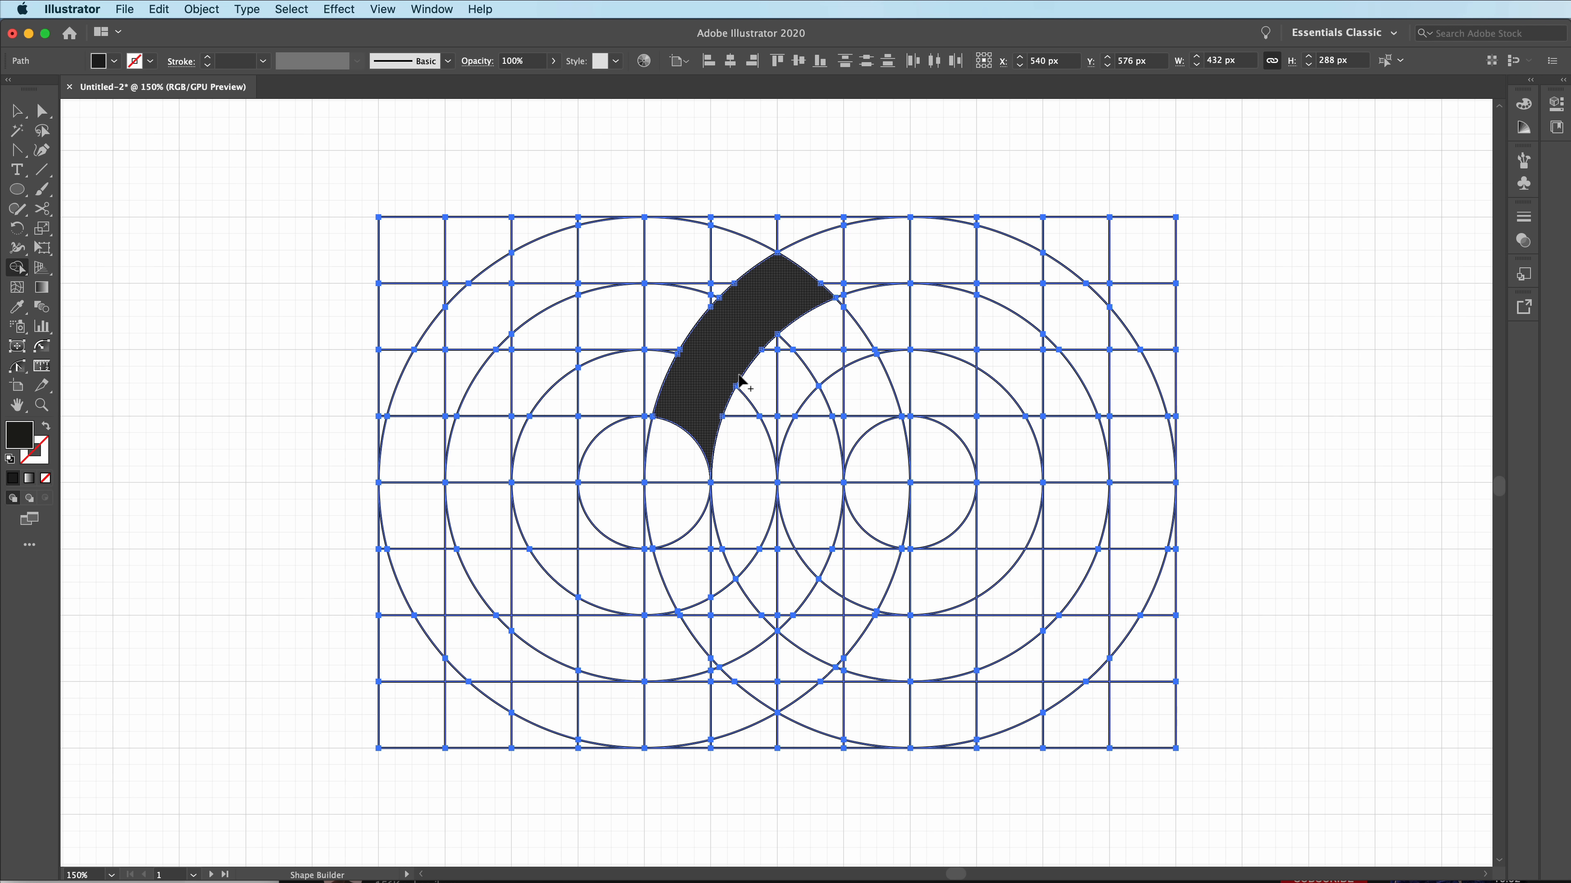
mouse_move(742, 381)
left_mouse_down()
mouse_move(680, 460)
mouse_move(695, 529)
mouse_move(890, 503)
mouse_move(866, 396)
left_mouse_up()
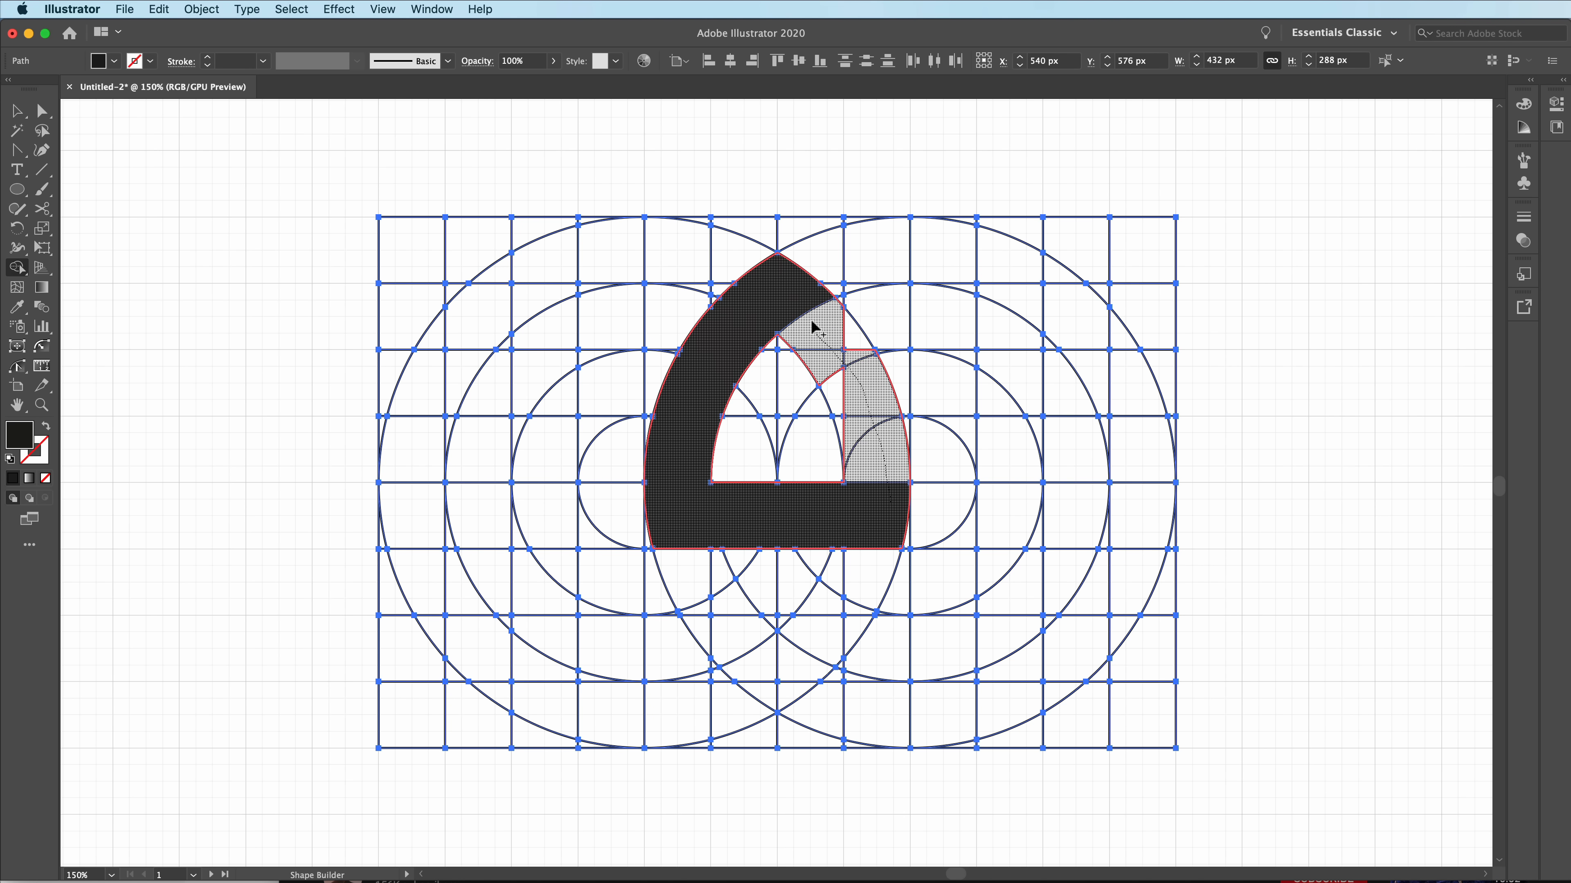
left_click_drag(812, 322, 866, 465)
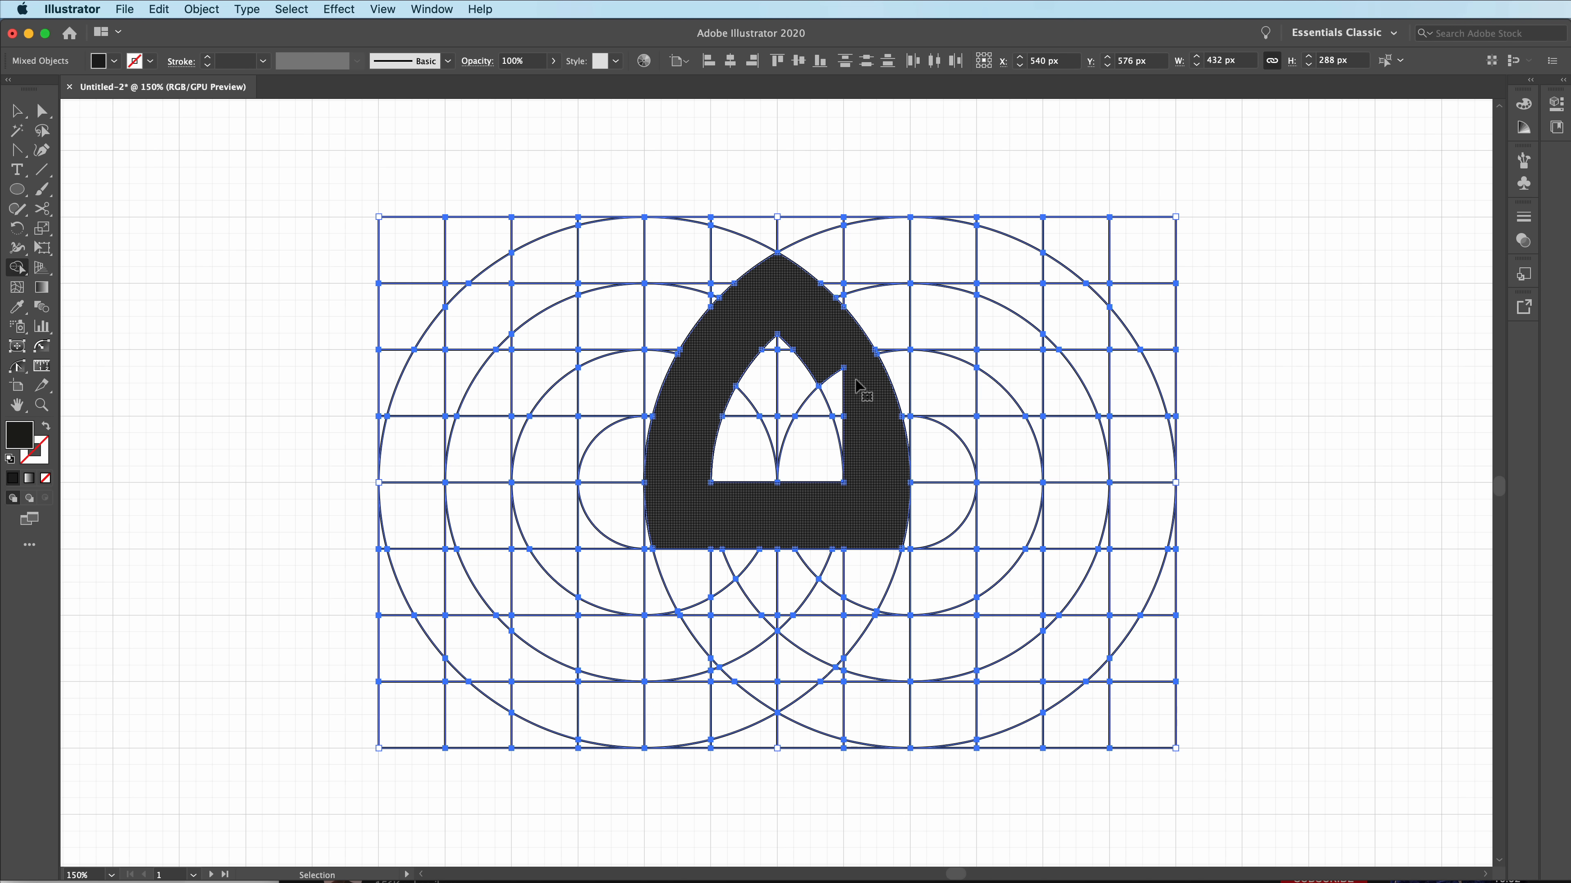
Merge the leftover slivers beside the arch's inner right curve into the black shape, undoing the merge that spills into the counter
key("super+equal")
mouse_move(915, 198)
left_mouse_down()
mouse_move(940, 217)
mouse_move(937, 307)
mouse_move(961, 348)
left_mouse_up()
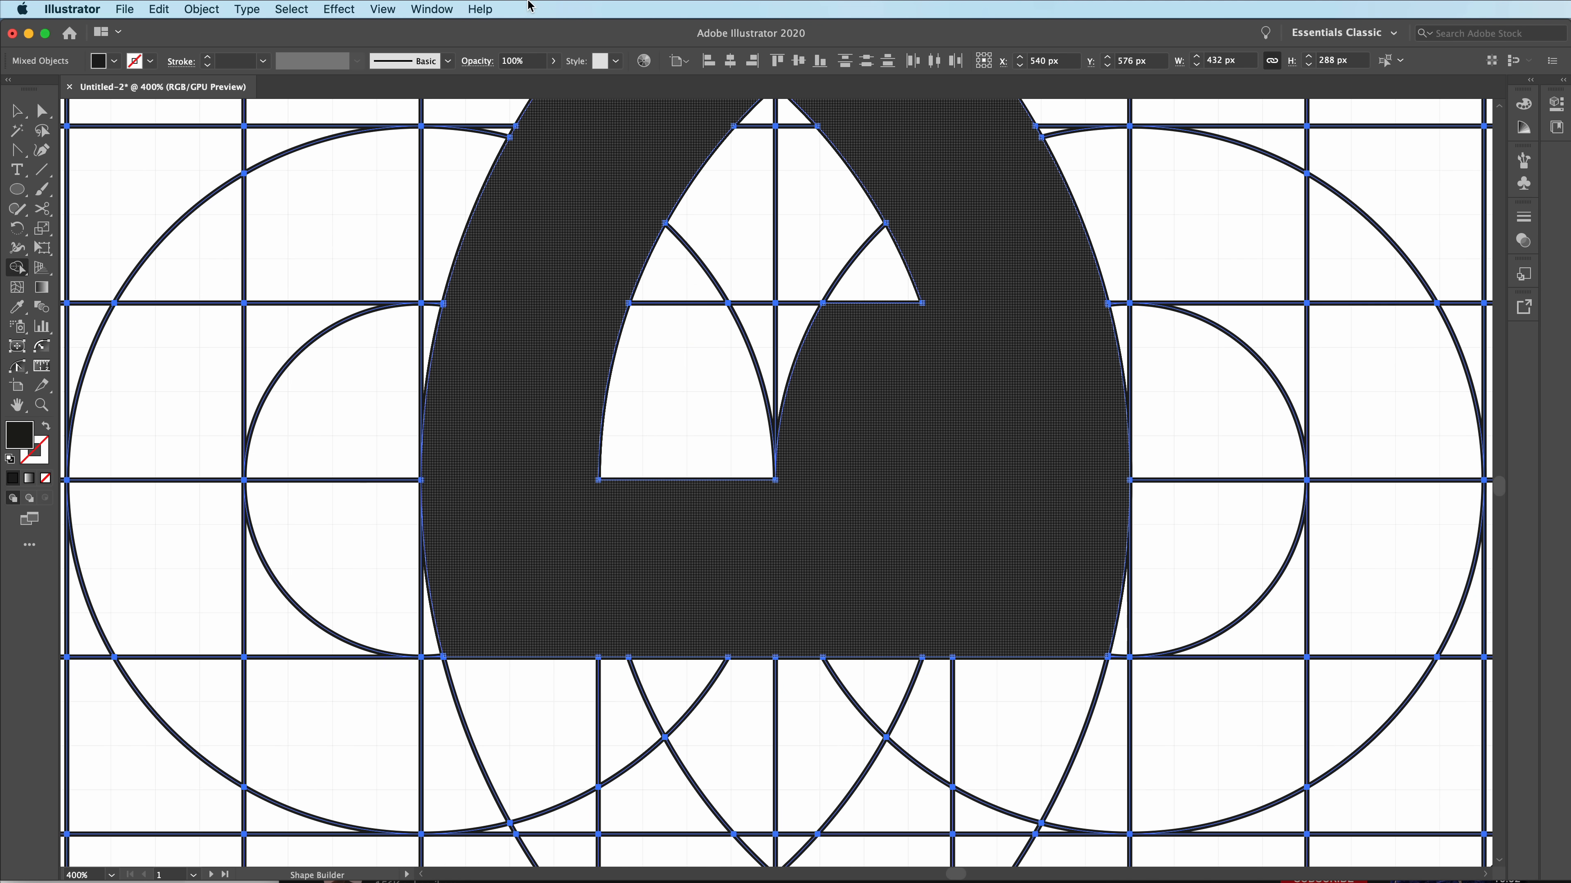
key("super+z")
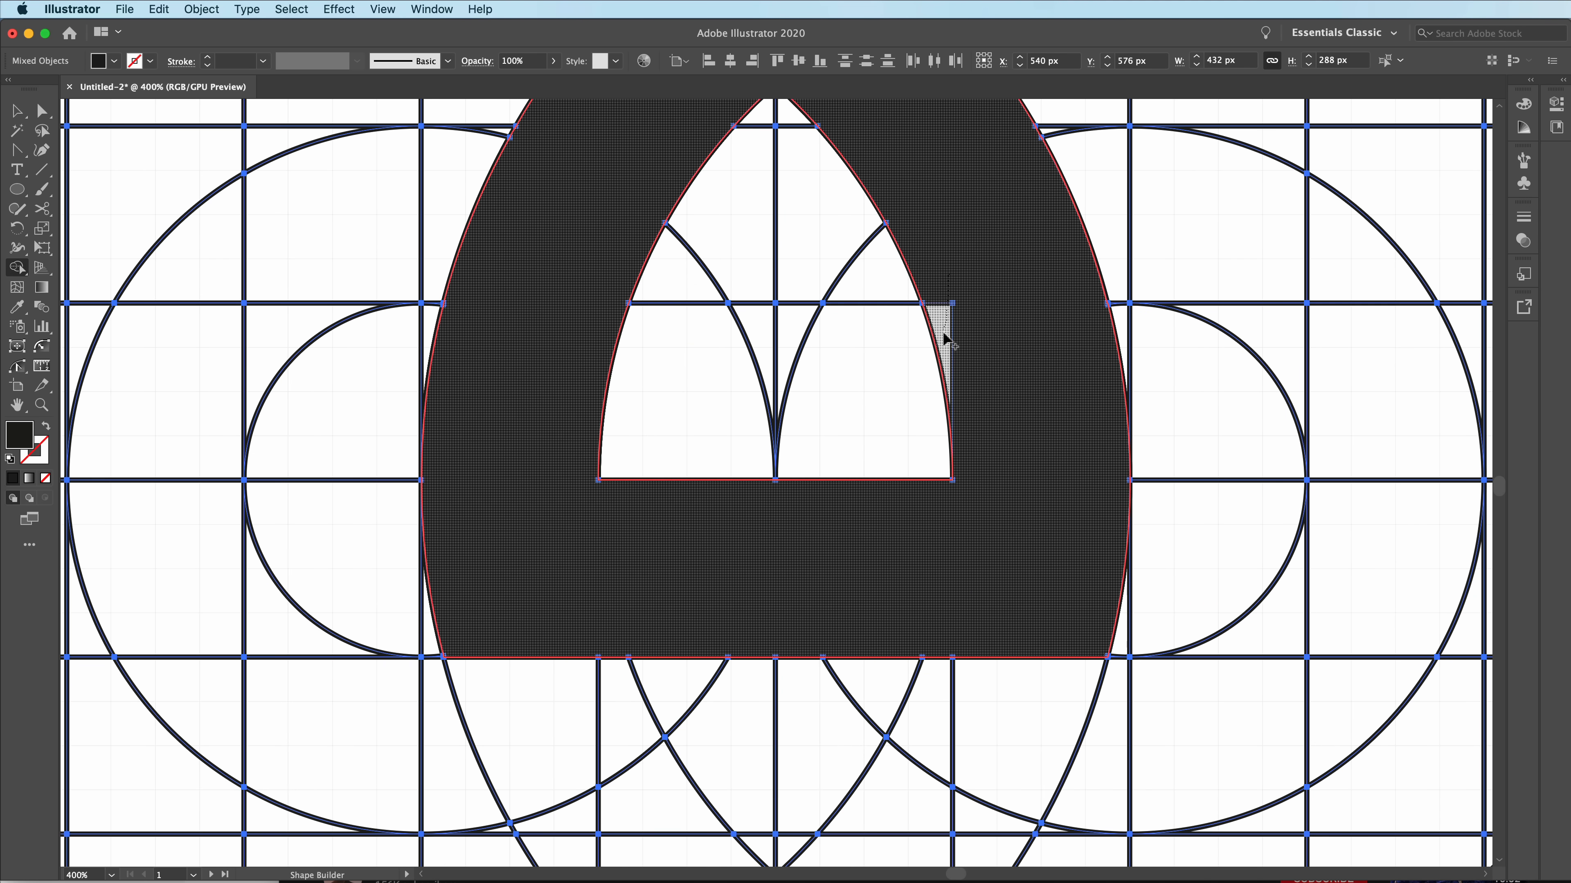
key("super+0")
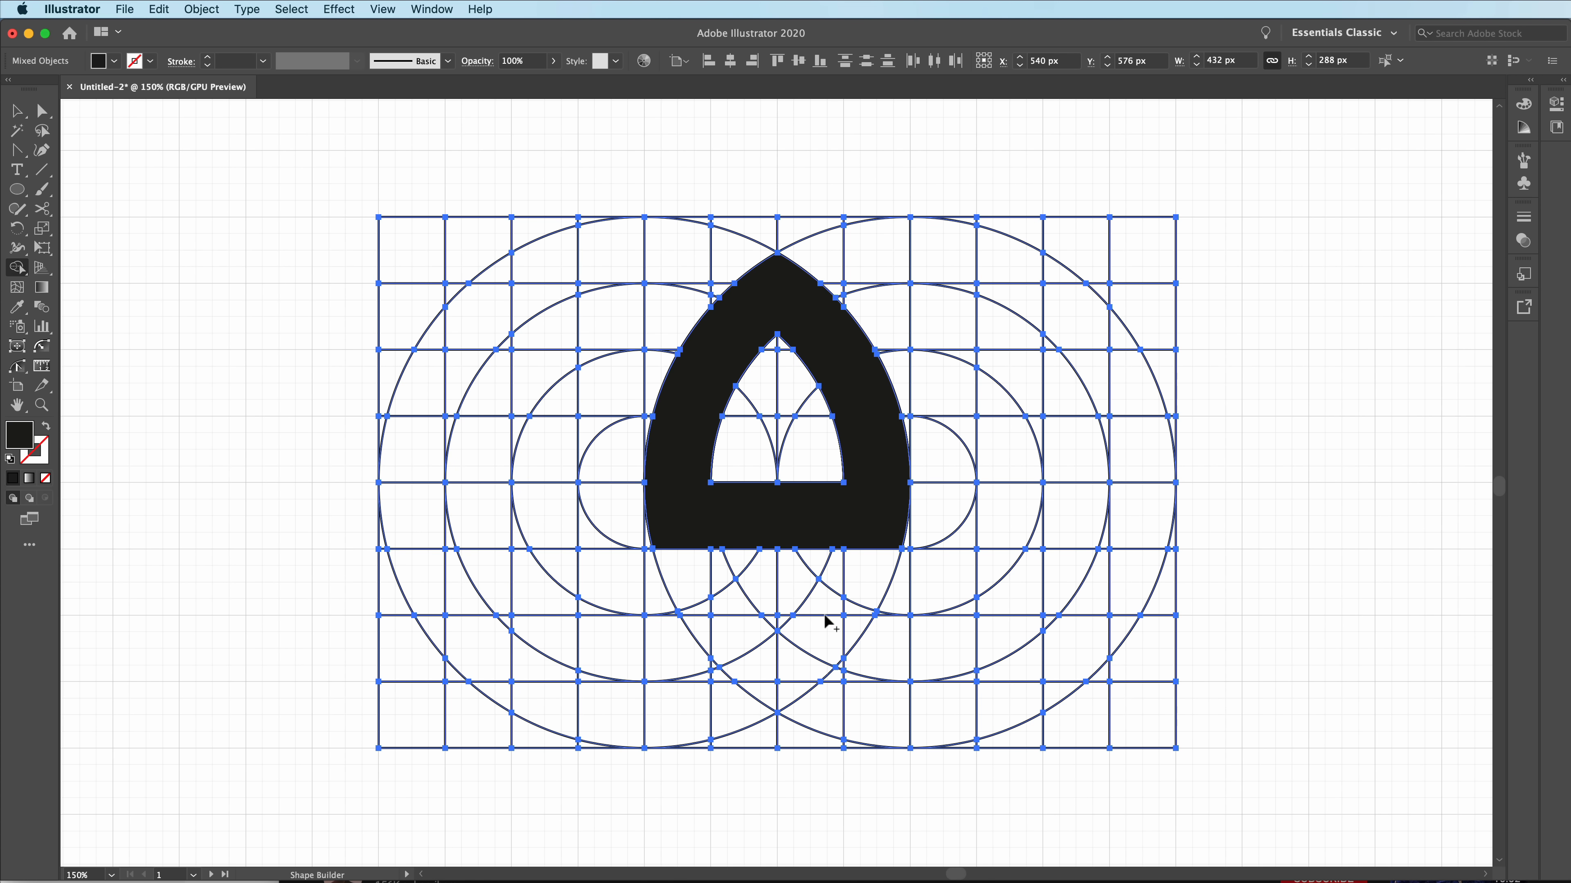
Merge the lower ring regions into two mirrored curved arms that meet at the centre beneath the arch's base bar
mouse_move(851, 623)
left_mouse_down()
mouse_move(872, 656)
mouse_move(841, 663)
mouse_move(968, 650)
mouse_move(1062, 539)
left_mouse_up()
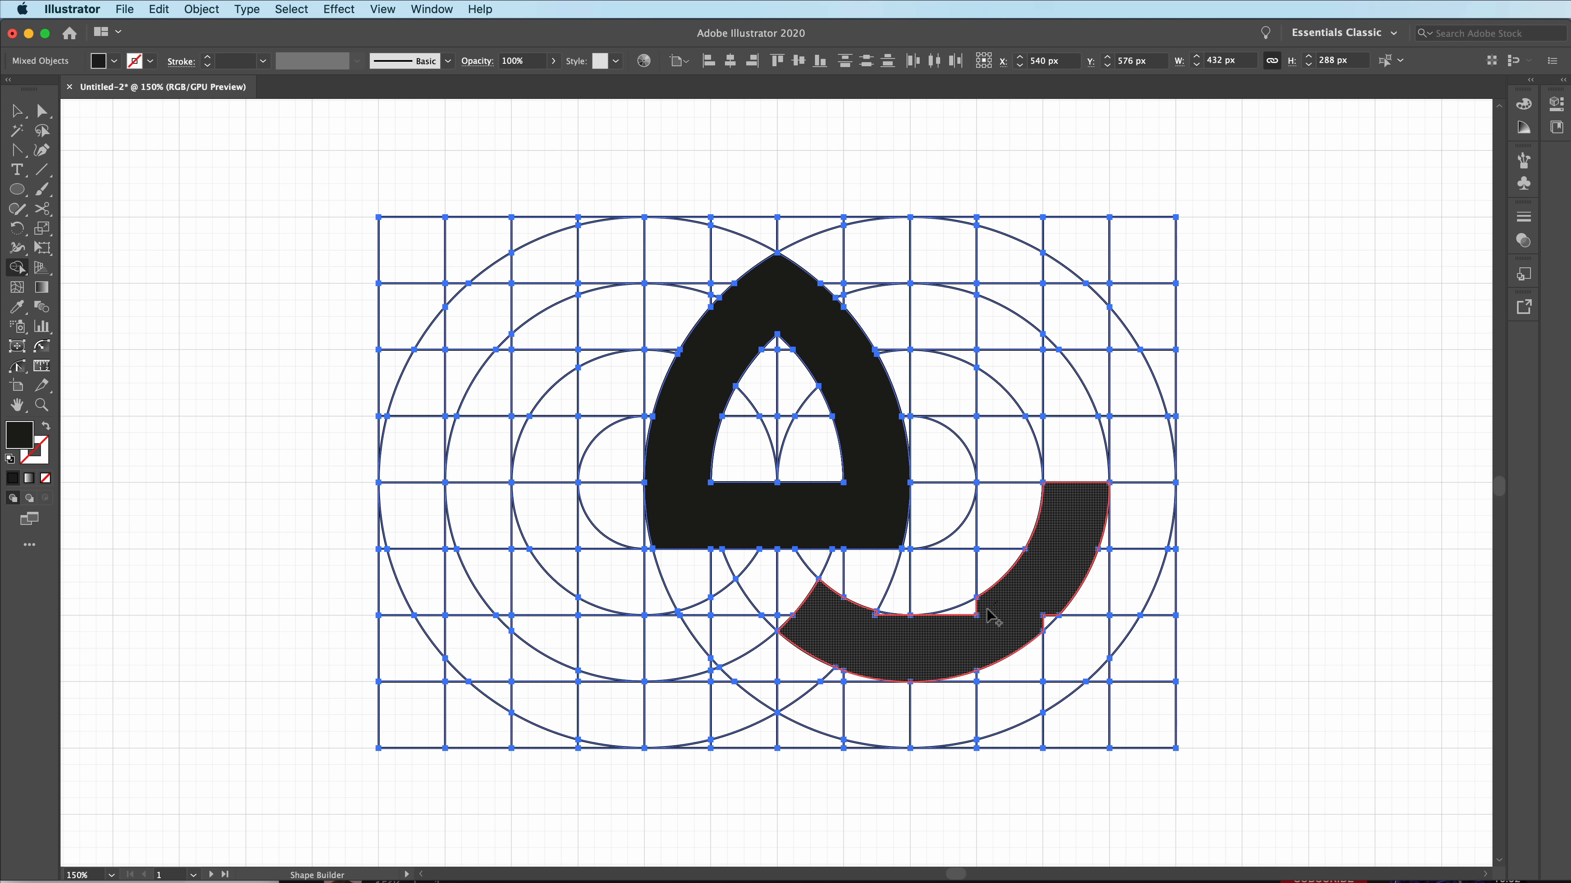
left_click_drag(1051, 621, 784, 555)
left_click_drag(793, 628, 787, 626)
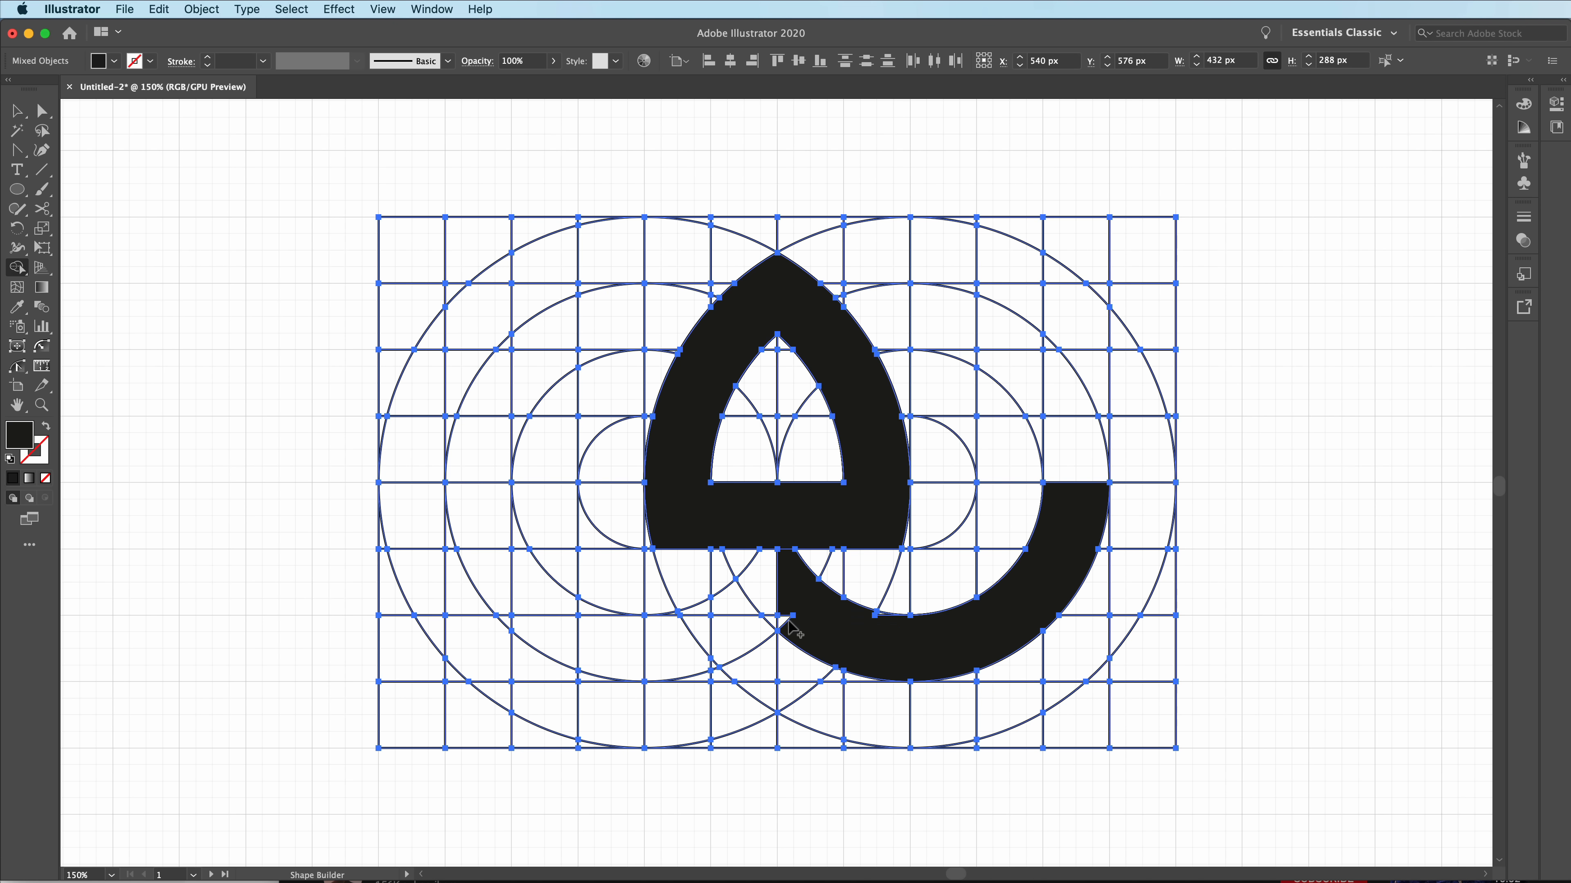
mouse_move(798, 569)
left_mouse_down()
mouse_move(734, 619)
mouse_move(749, 644)
mouse_move(689, 665)
mouse_move(698, 640)
mouse_move(594, 619)
mouse_move(561, 635)
mouse_move(473, 533)
mouse_move(481, 410)
mouse_move(481, 434)
left_mouse_up()
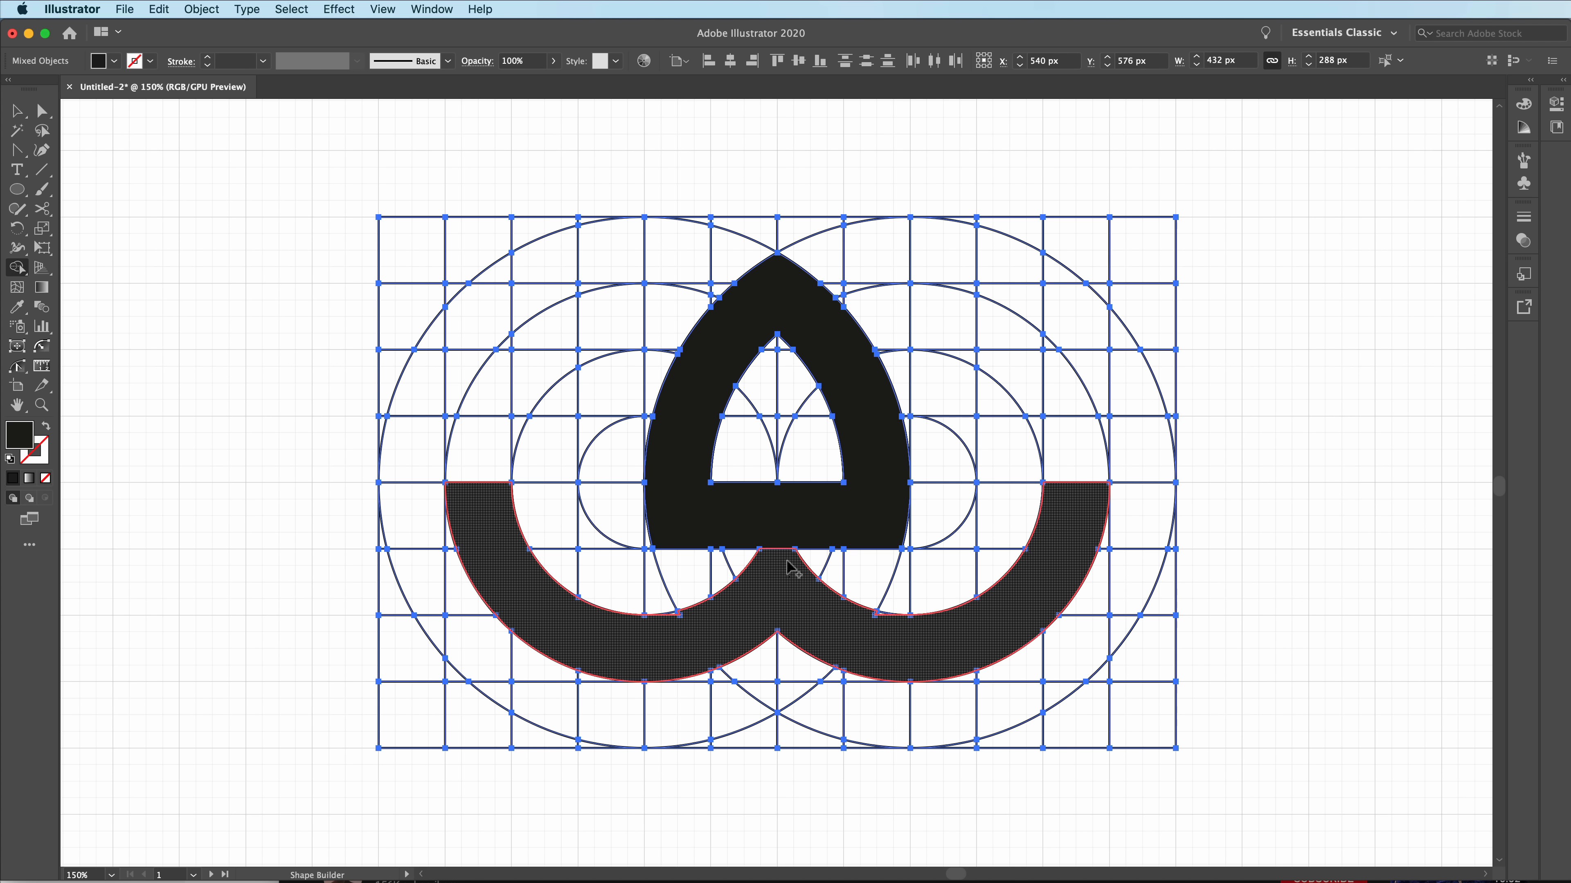
left_click_drag(793, 568, 791, 526)
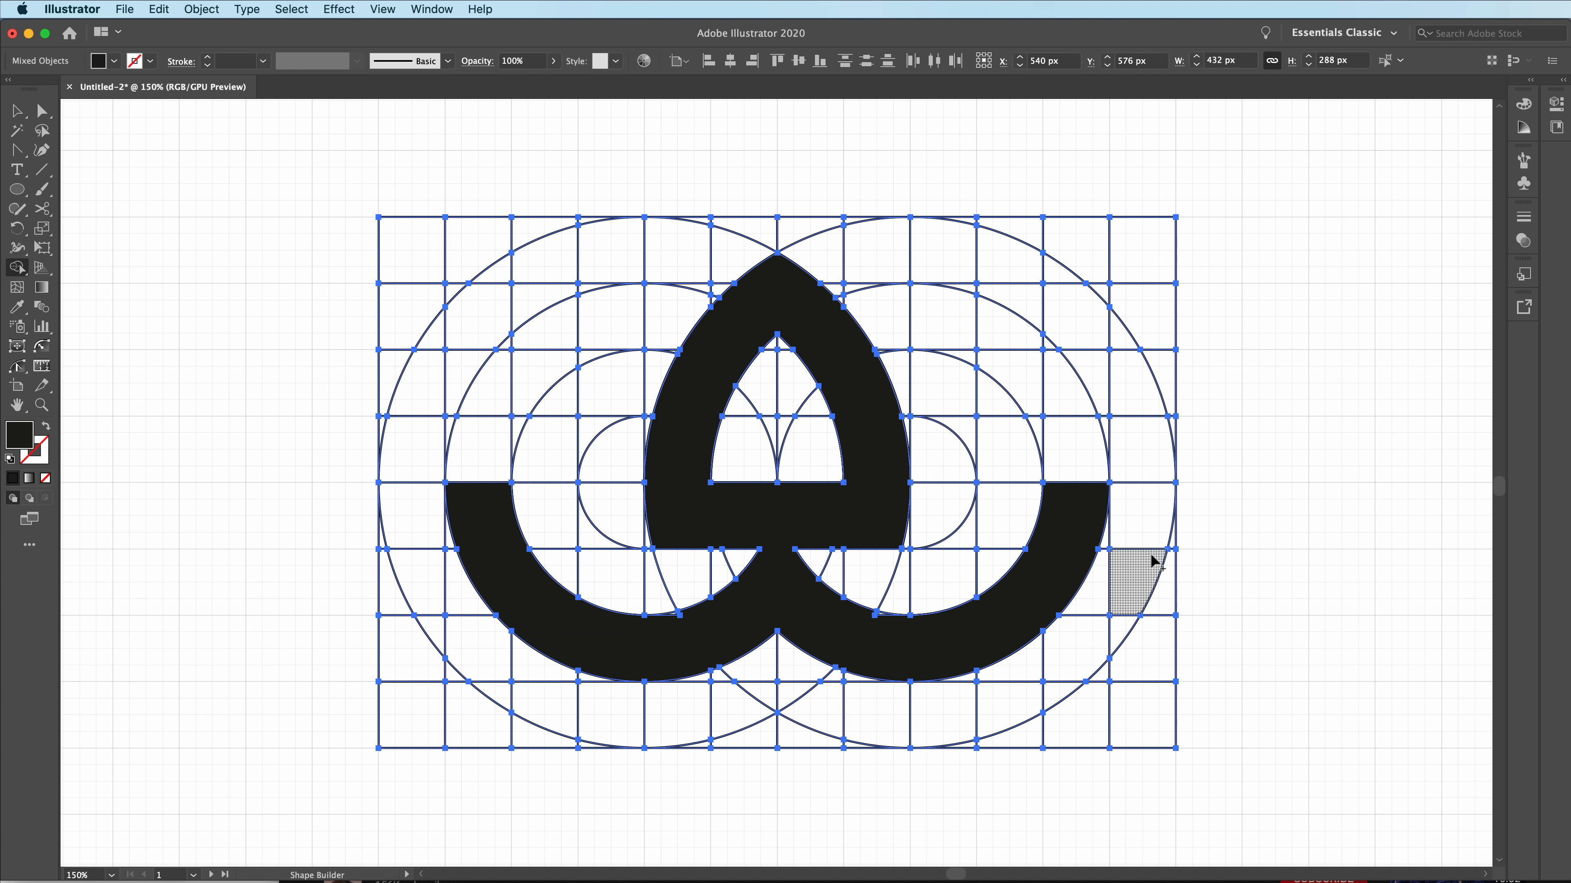
key("z")
left_click_drag(989, 479, 718, 468)
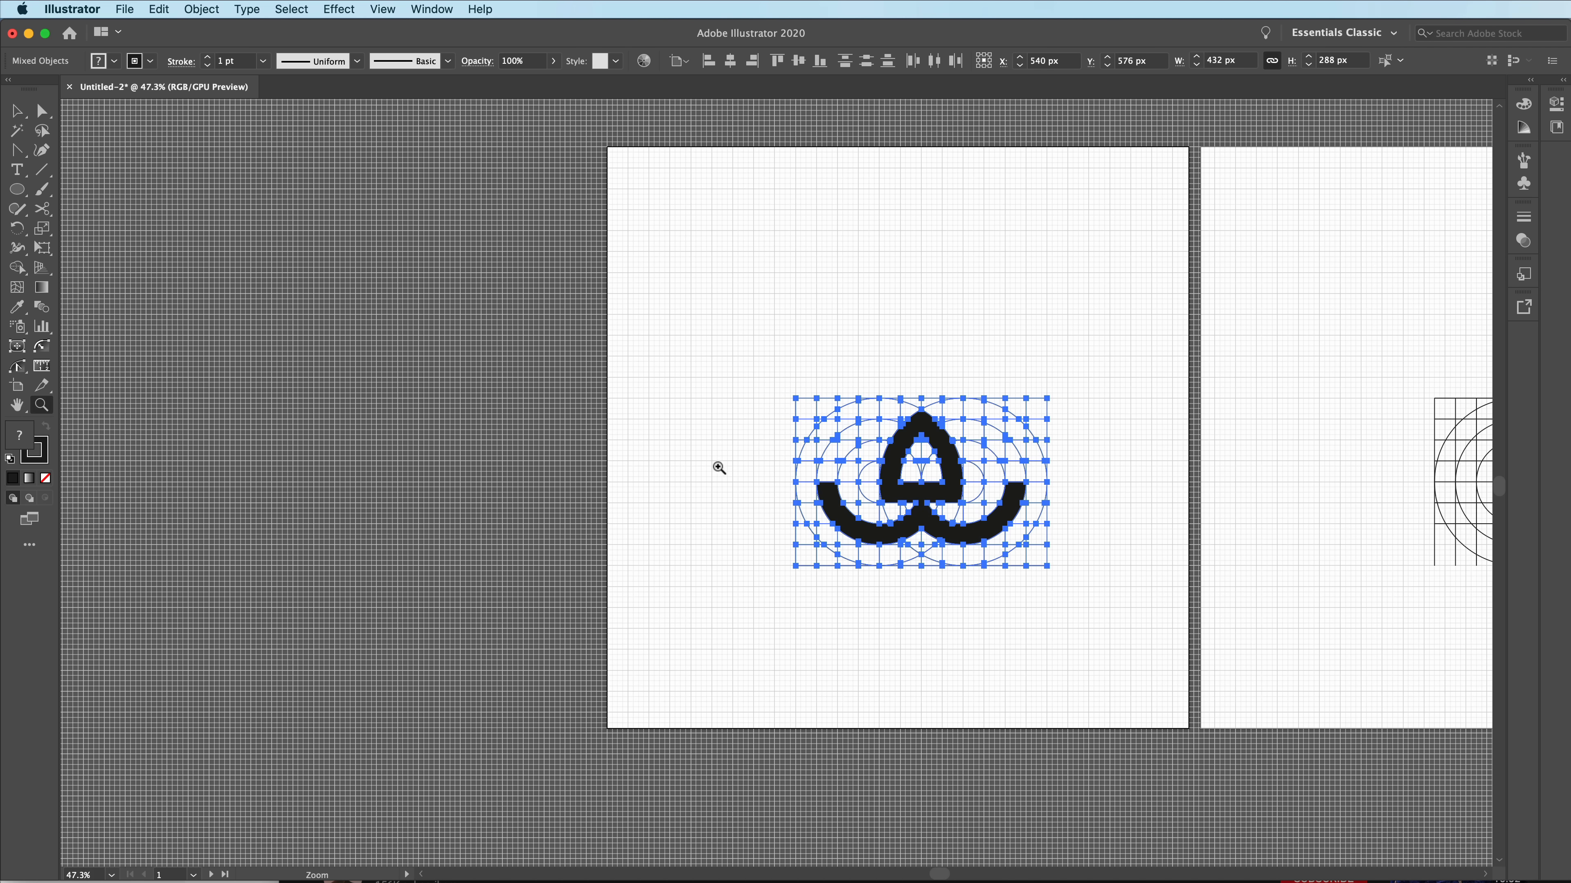
left_click(1022, 344)
left_click_drag(932, 491, 1058, 319)
left_click(1069, 294)
key("z")
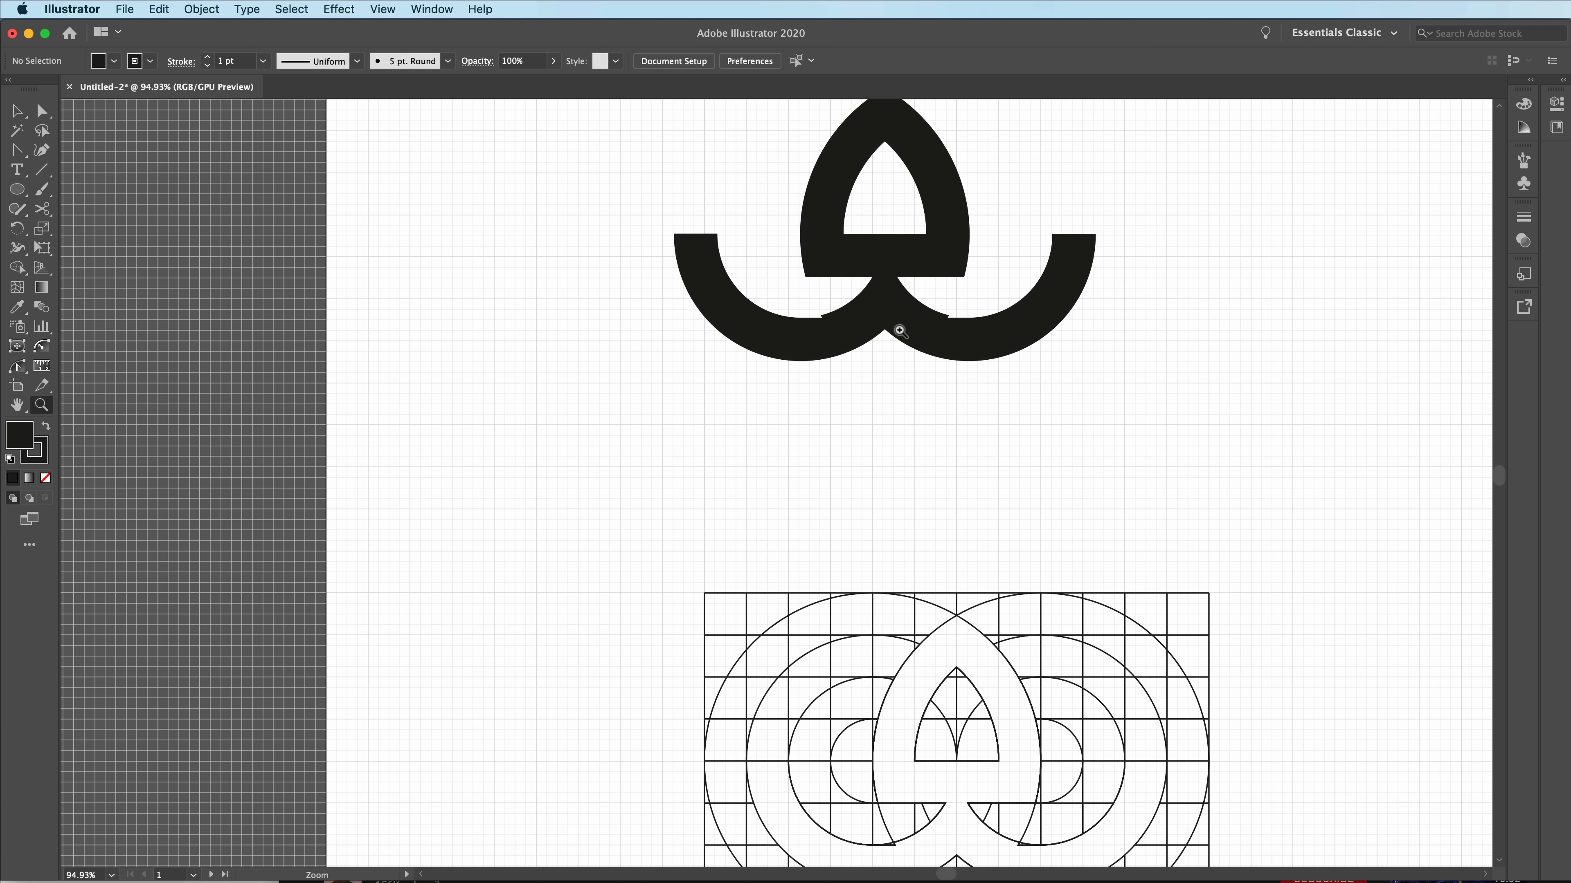
key("super+z")
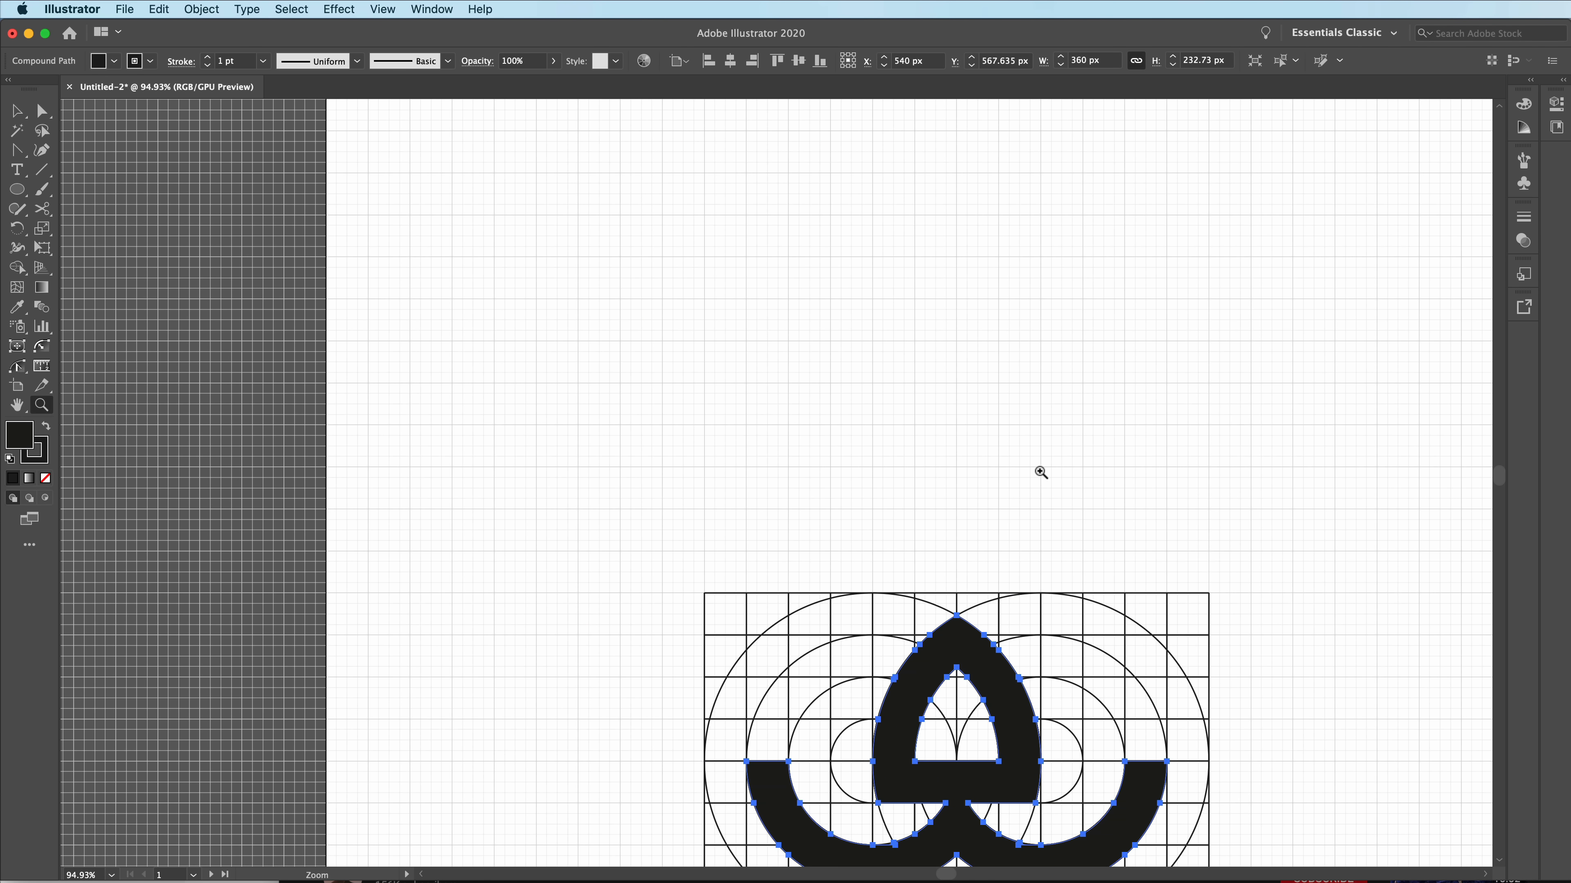
Select the symbol with its grid, merge the small notches on both arms' inner edges into it, and duplicate the symbol above the grid
left_click_drag(1050, 753, 1073, 410)
left_click_drag(999, 484, 1266, 526)
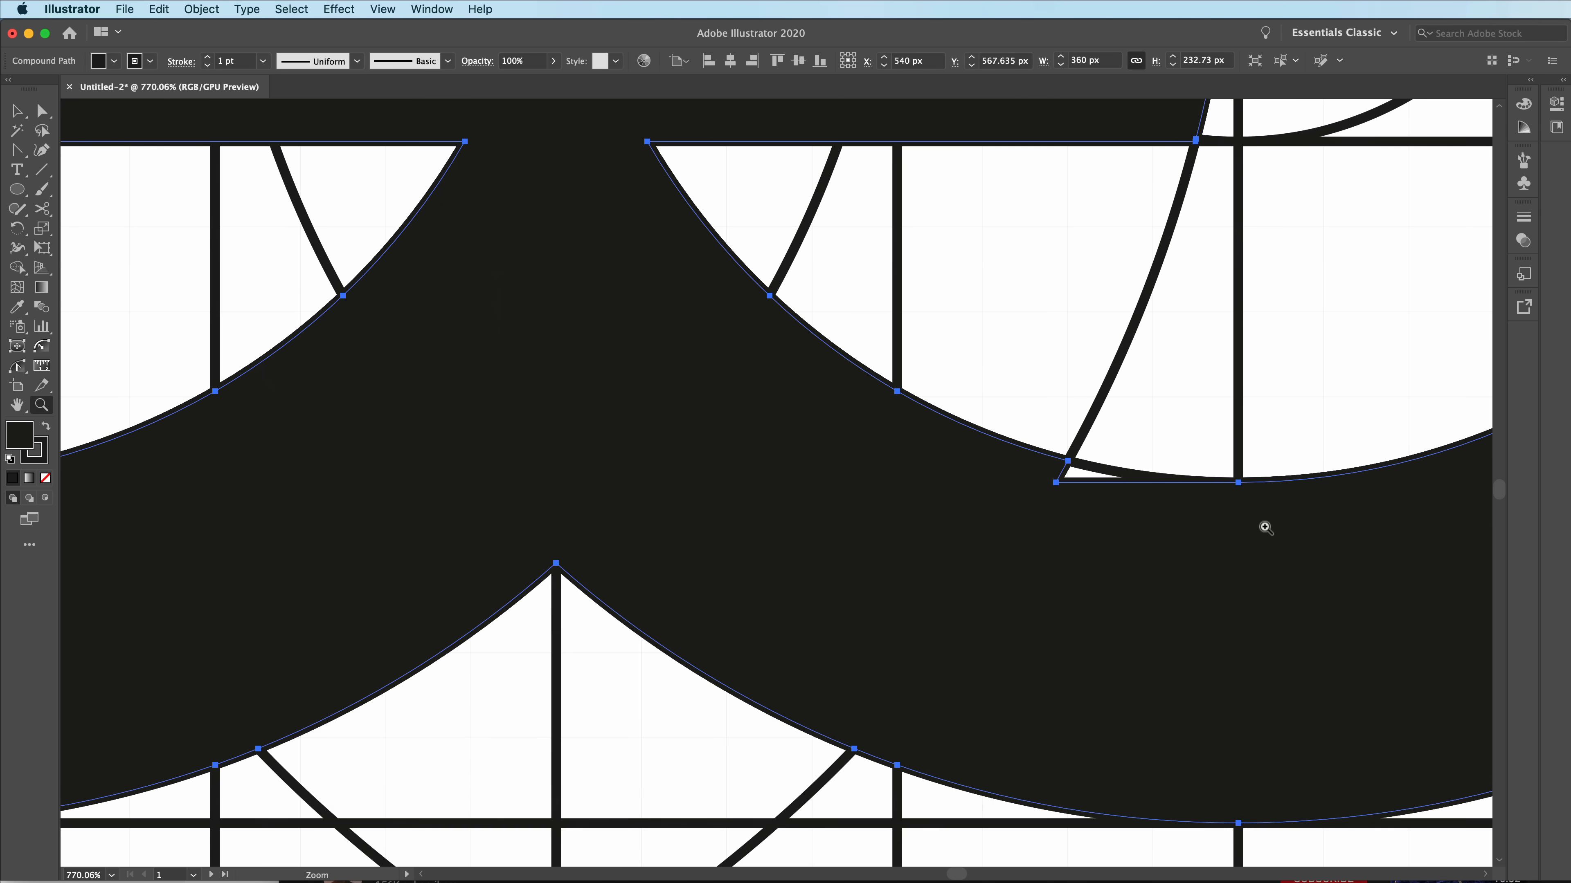
key("v")
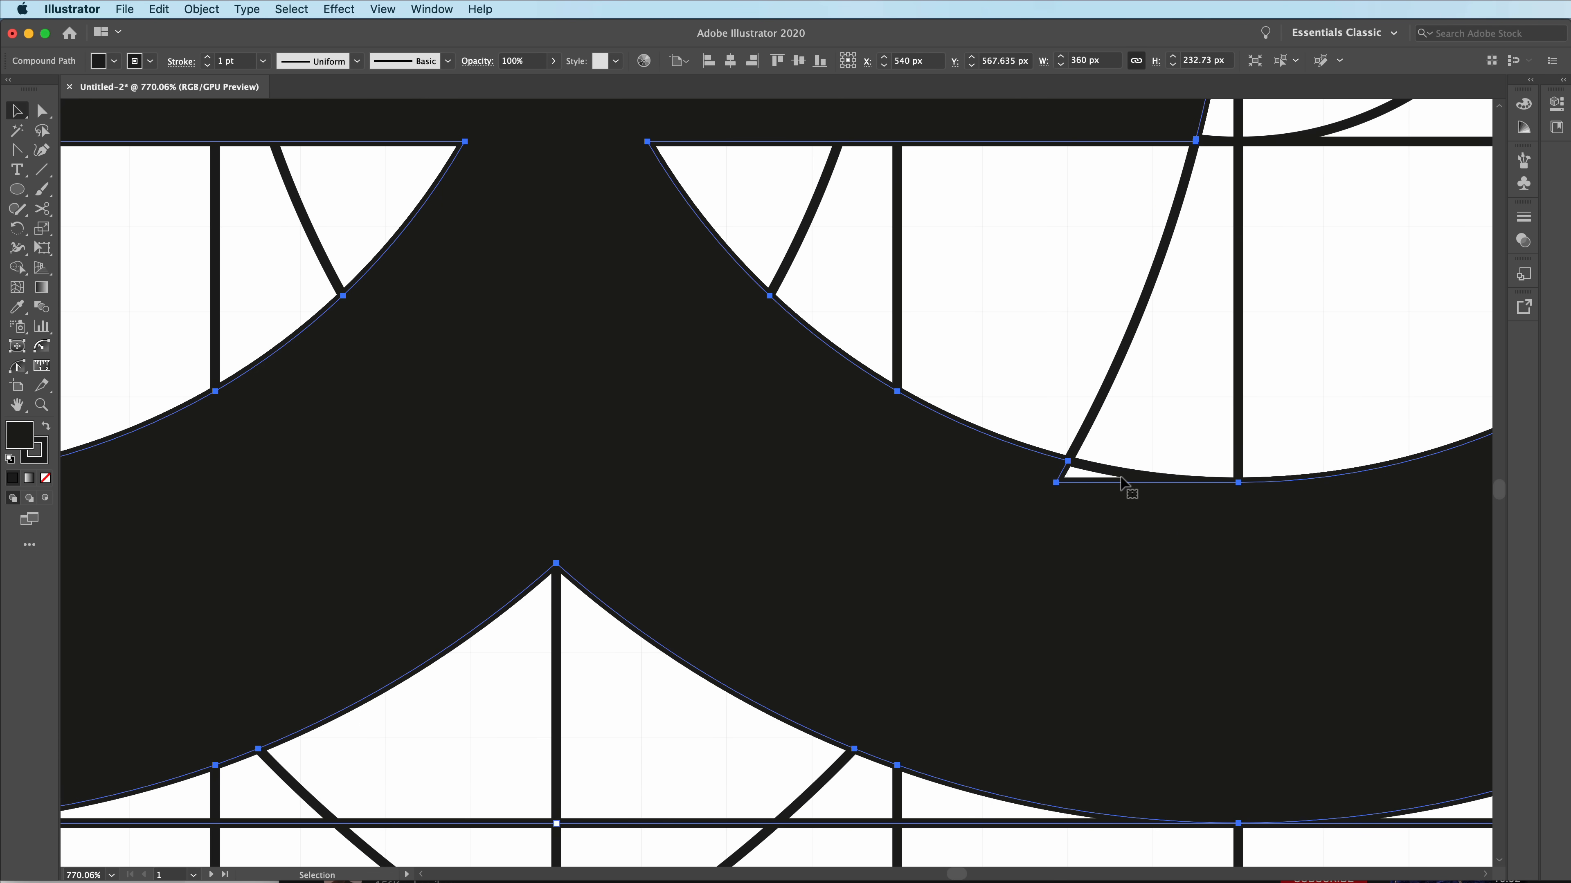
left_click_drag(1120, 477, 753, 544)
left_click_drag(841, 515, 651, 702)
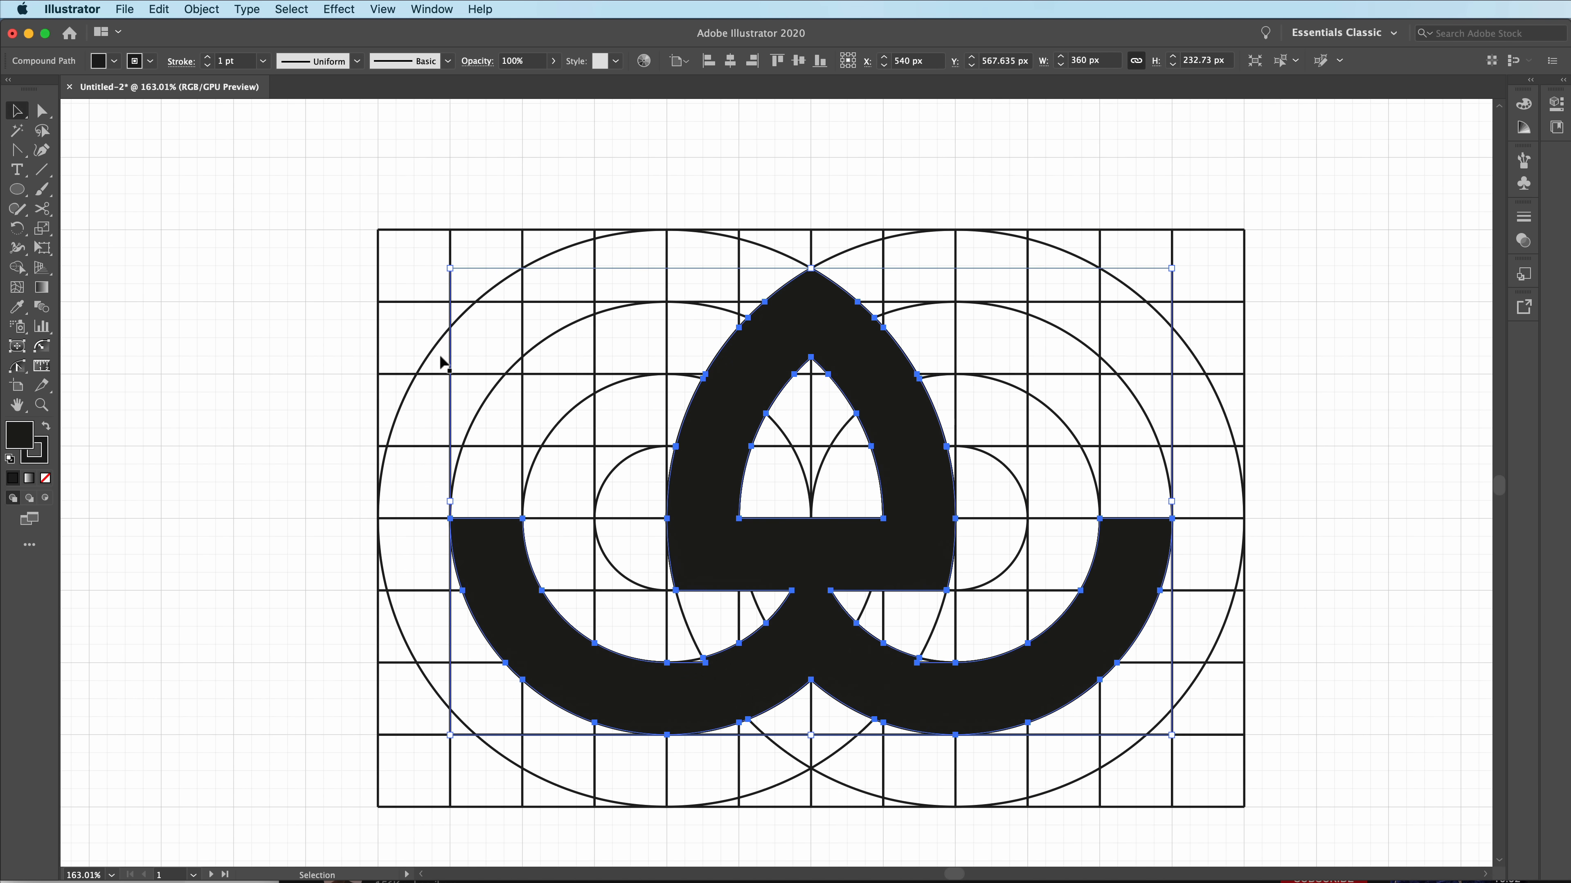
left_click_drag(319, 221, 1383, 857)
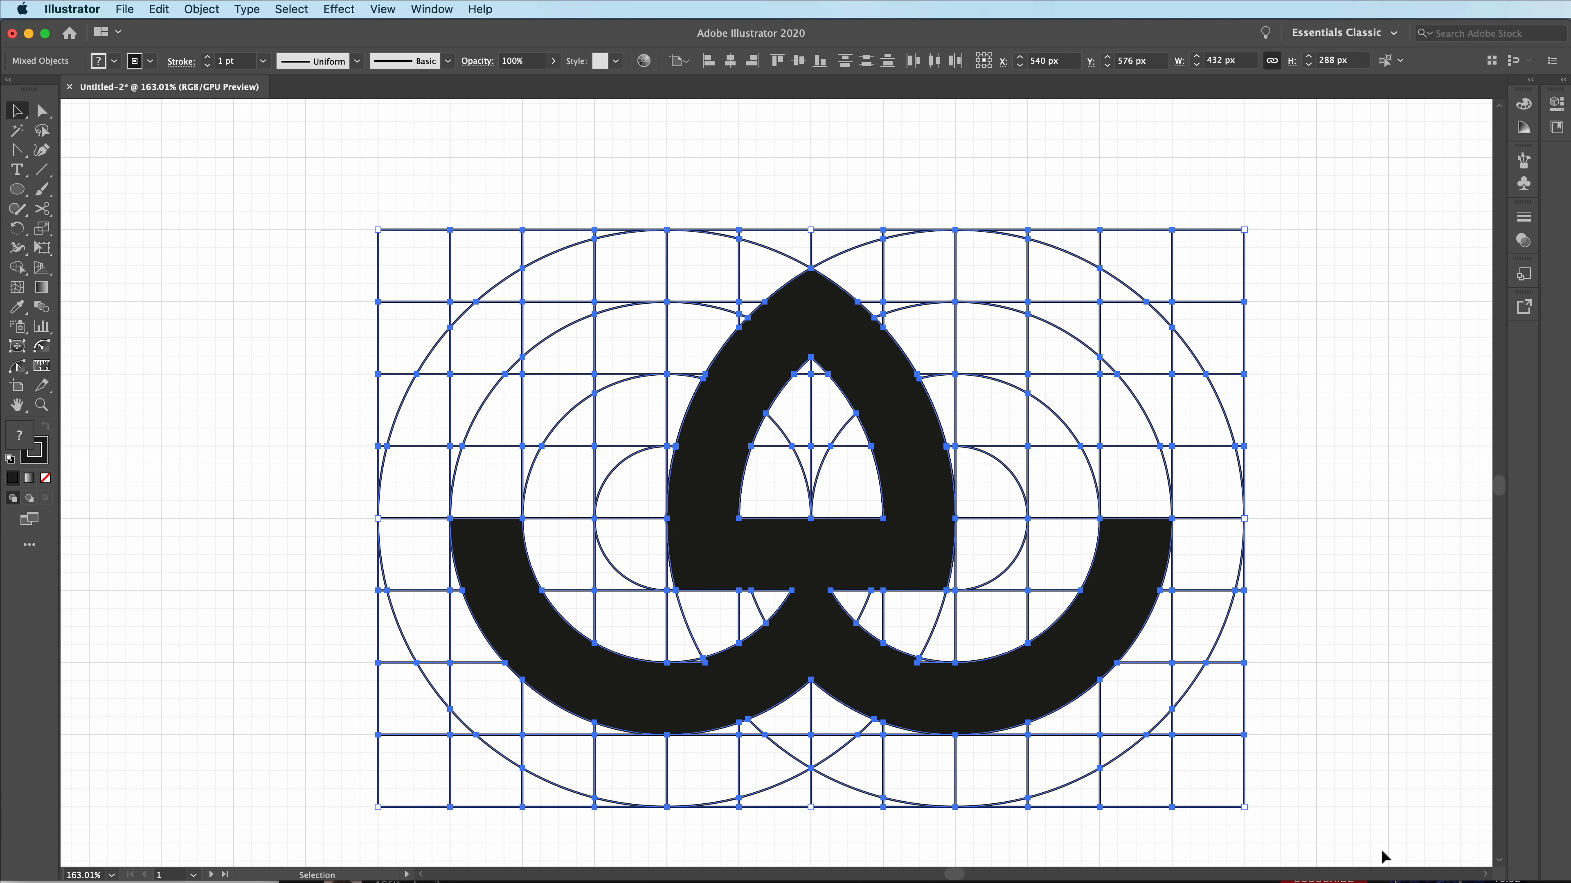
key("shift+m")
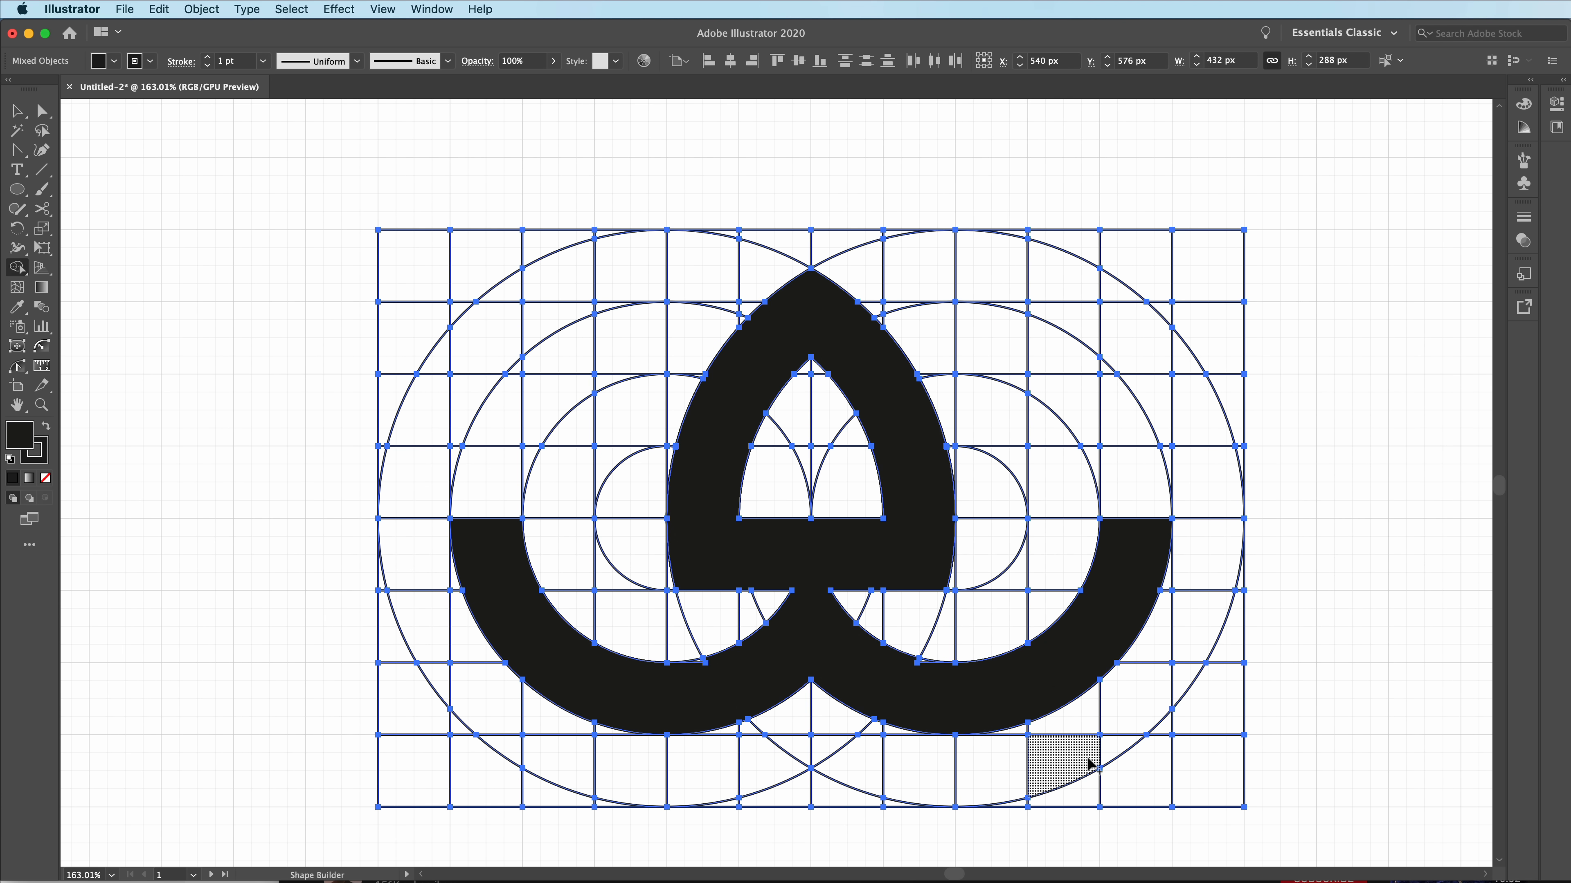
key("super+=")
key("super+=")
key("super+=")
key("super+=")
left_click_drag(1068, 756, 939, 388)
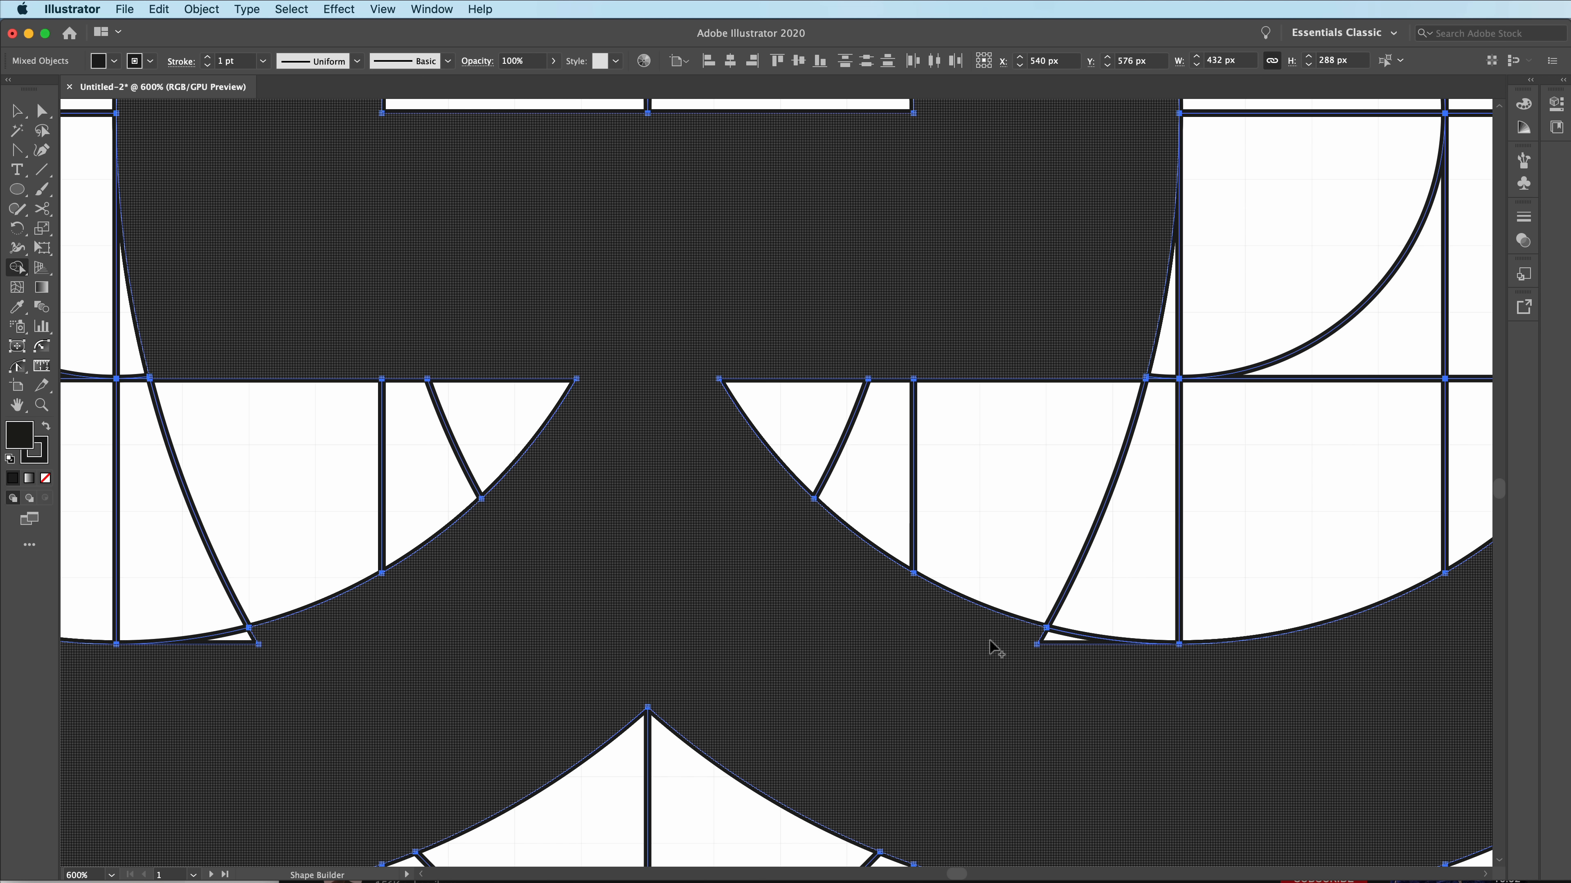
left_click_drag(996, 632, 1086, 649)
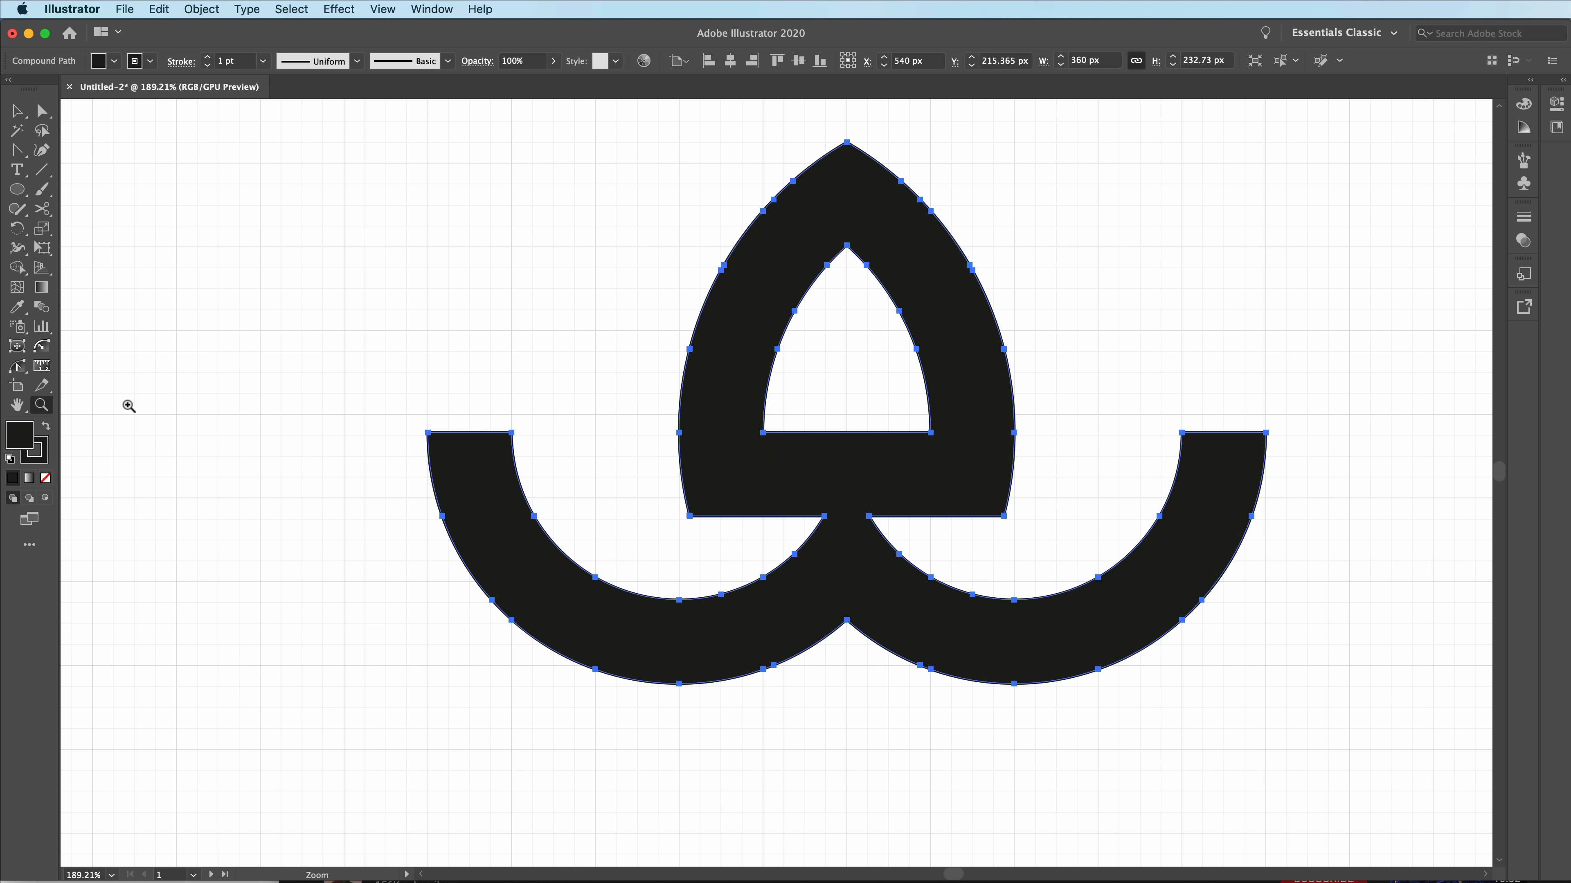
Remove the stroke from the symbol above the grid, keeping only its black fill
key("v")
left_click_drag(1264, 144, 925, 396)
key("super+z")
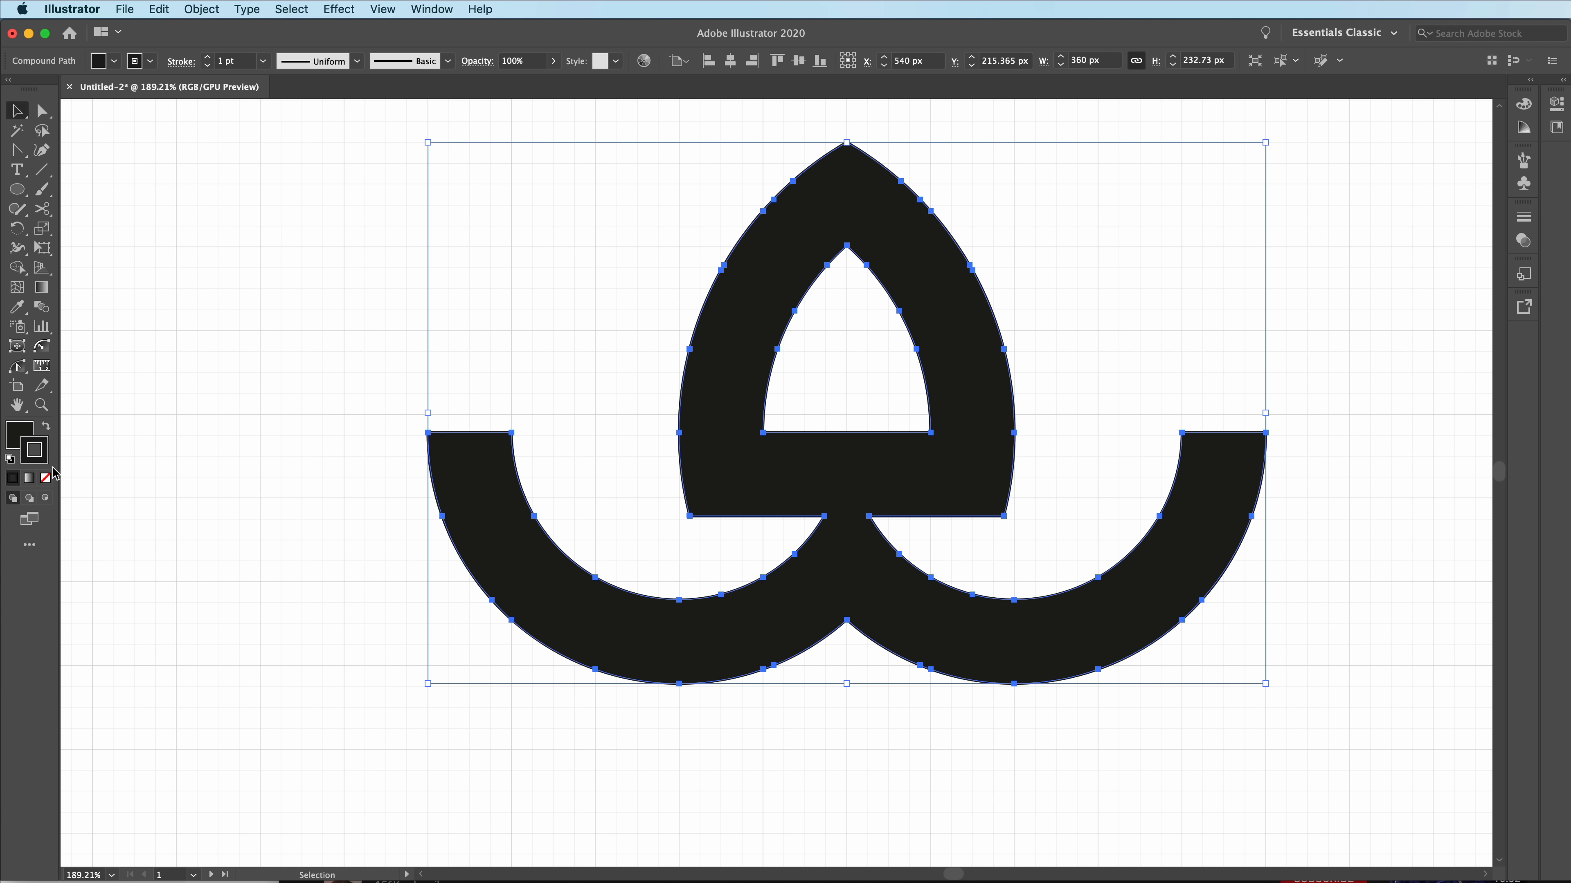
left_click(45, 478)
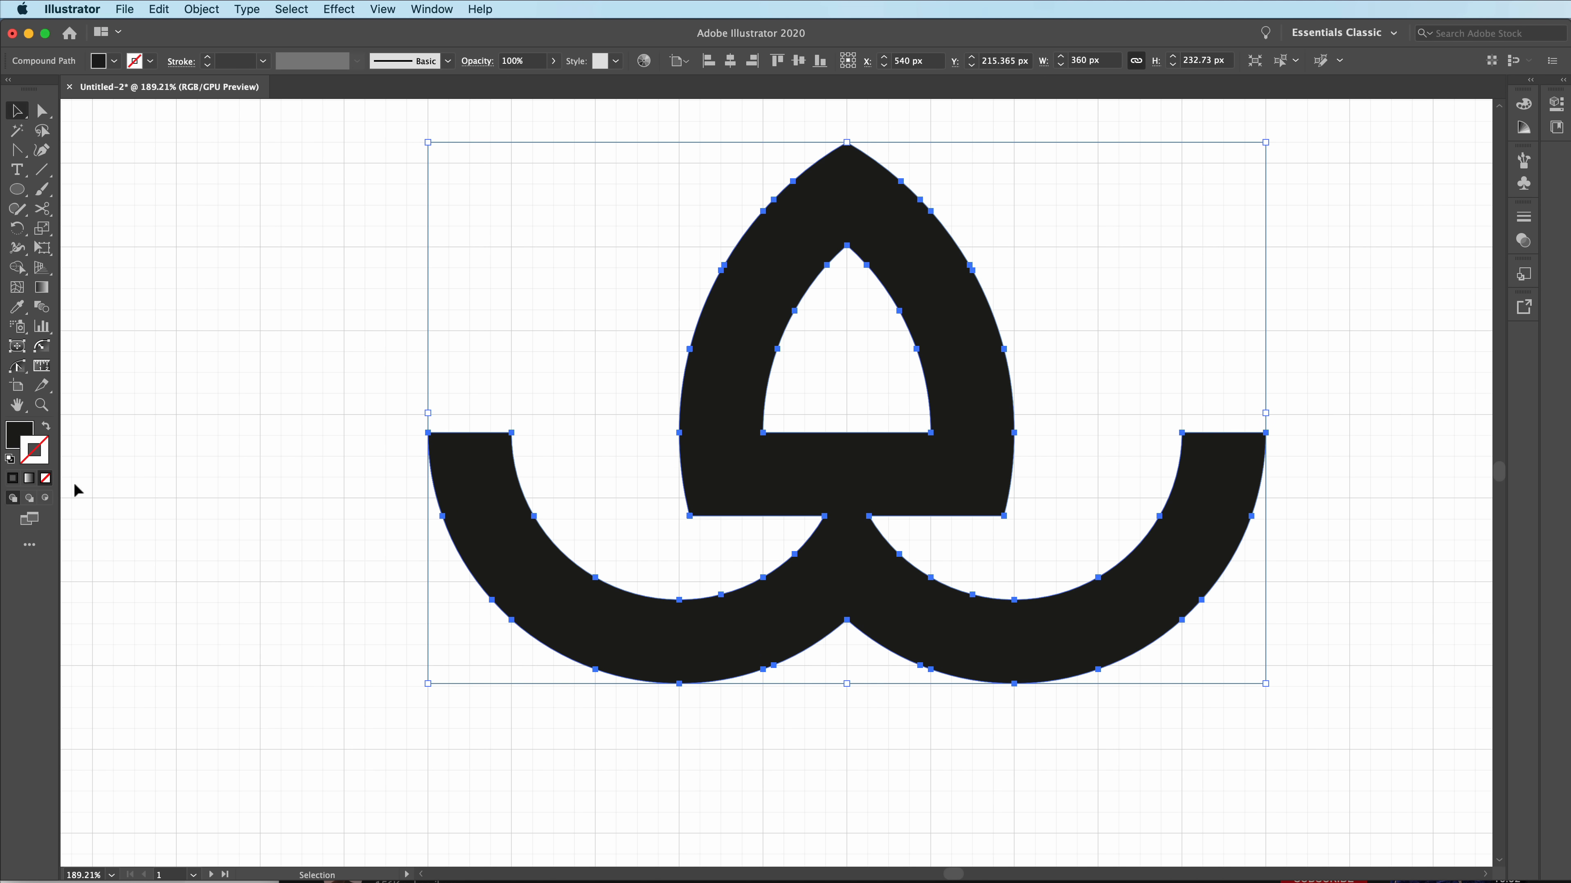
left_click(298, 526)
Scale the symbol above the grid down proportionally around its centre to about 109 × 71 px
scroll(956, 467, "down", 3)
left_click(956, 467)
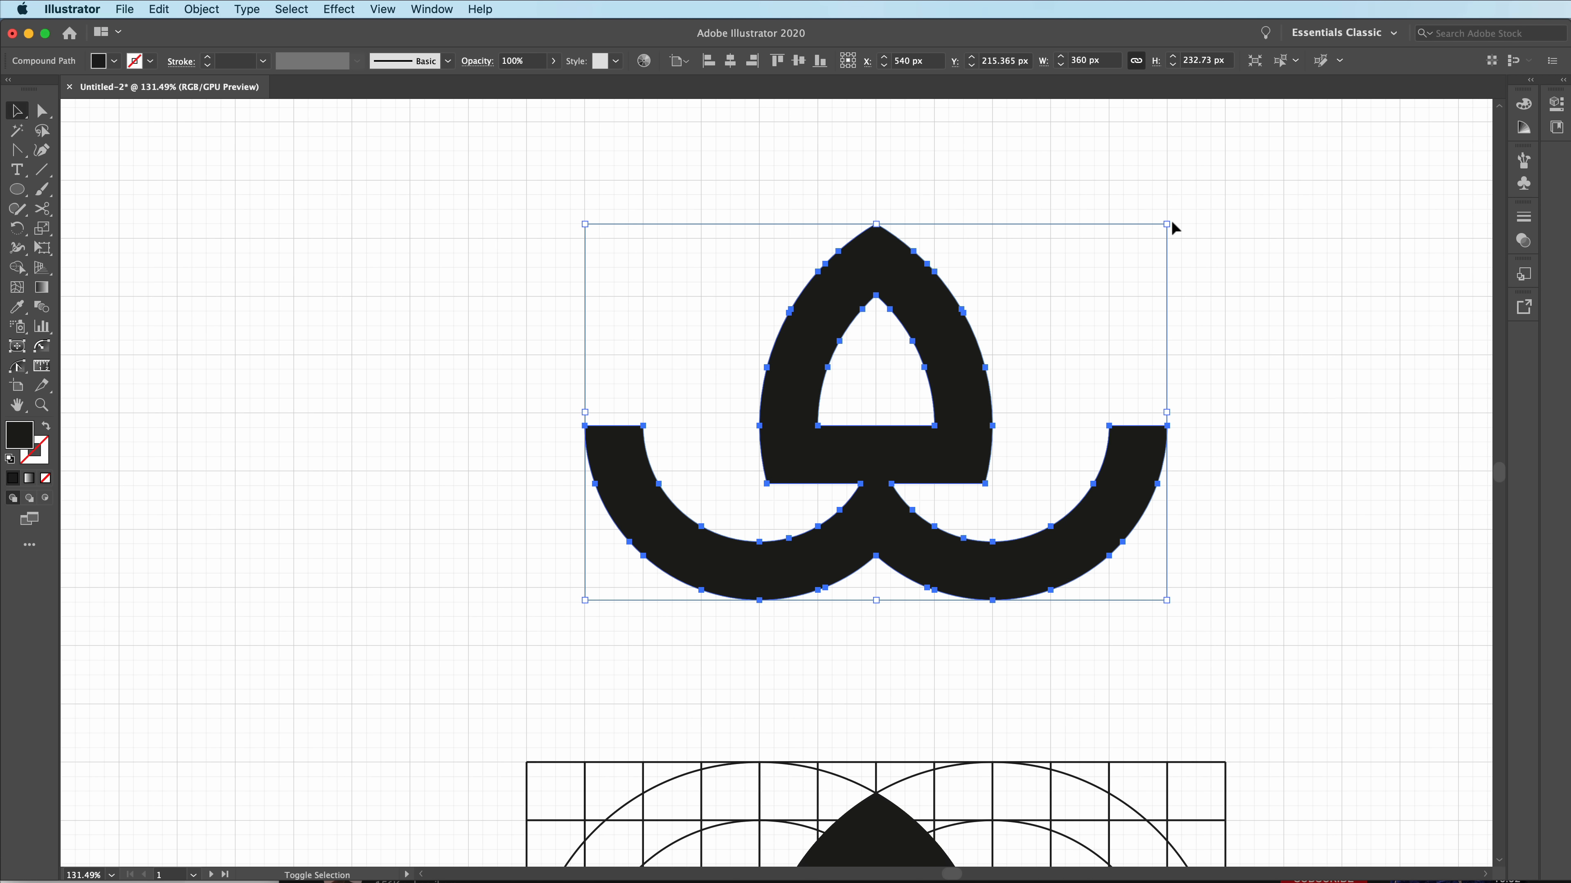
left_click_drag(1173, 228, 856, 491)
left_click(1107, 342)
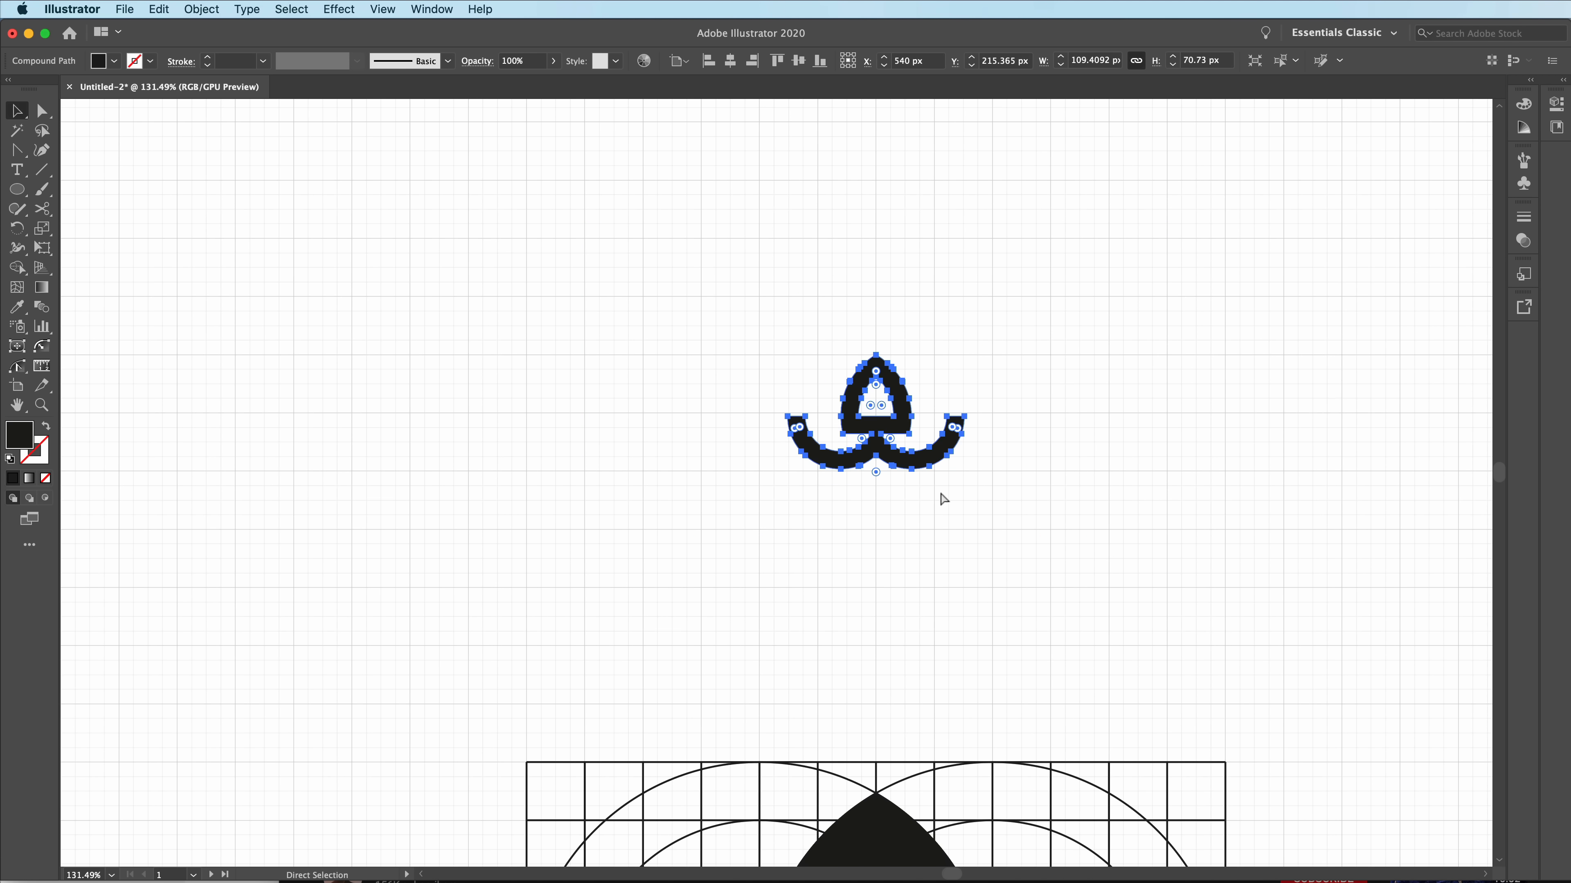
Make a copy of the small symbol rotated 180° and place it directly beneath the original
key("v")
key("r")
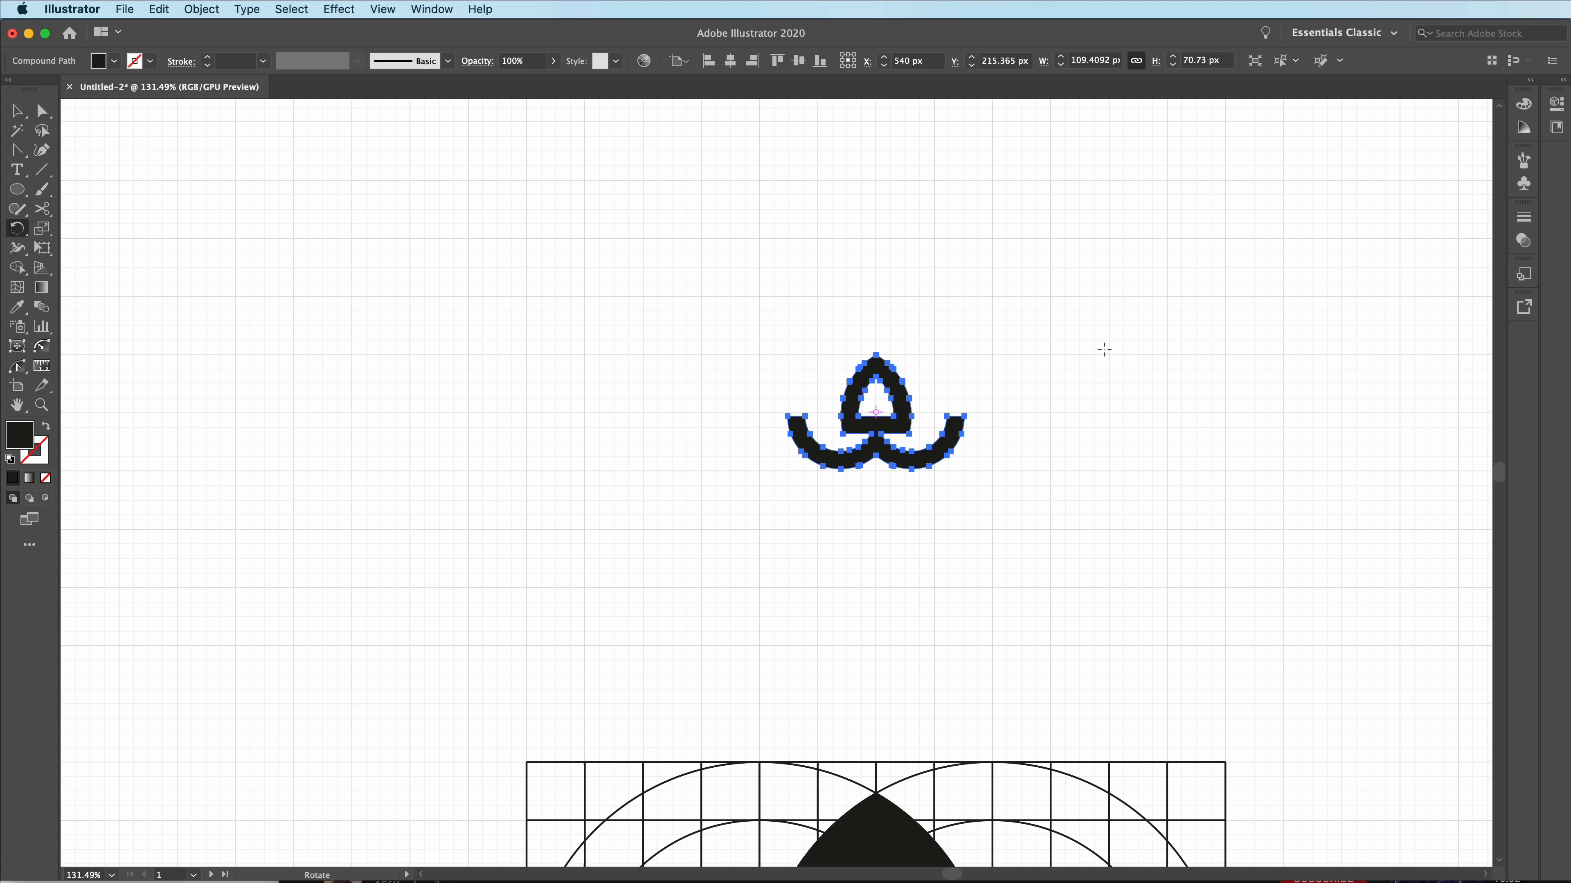
left_click_drag(1104, 350, 618, 442)
key("v")
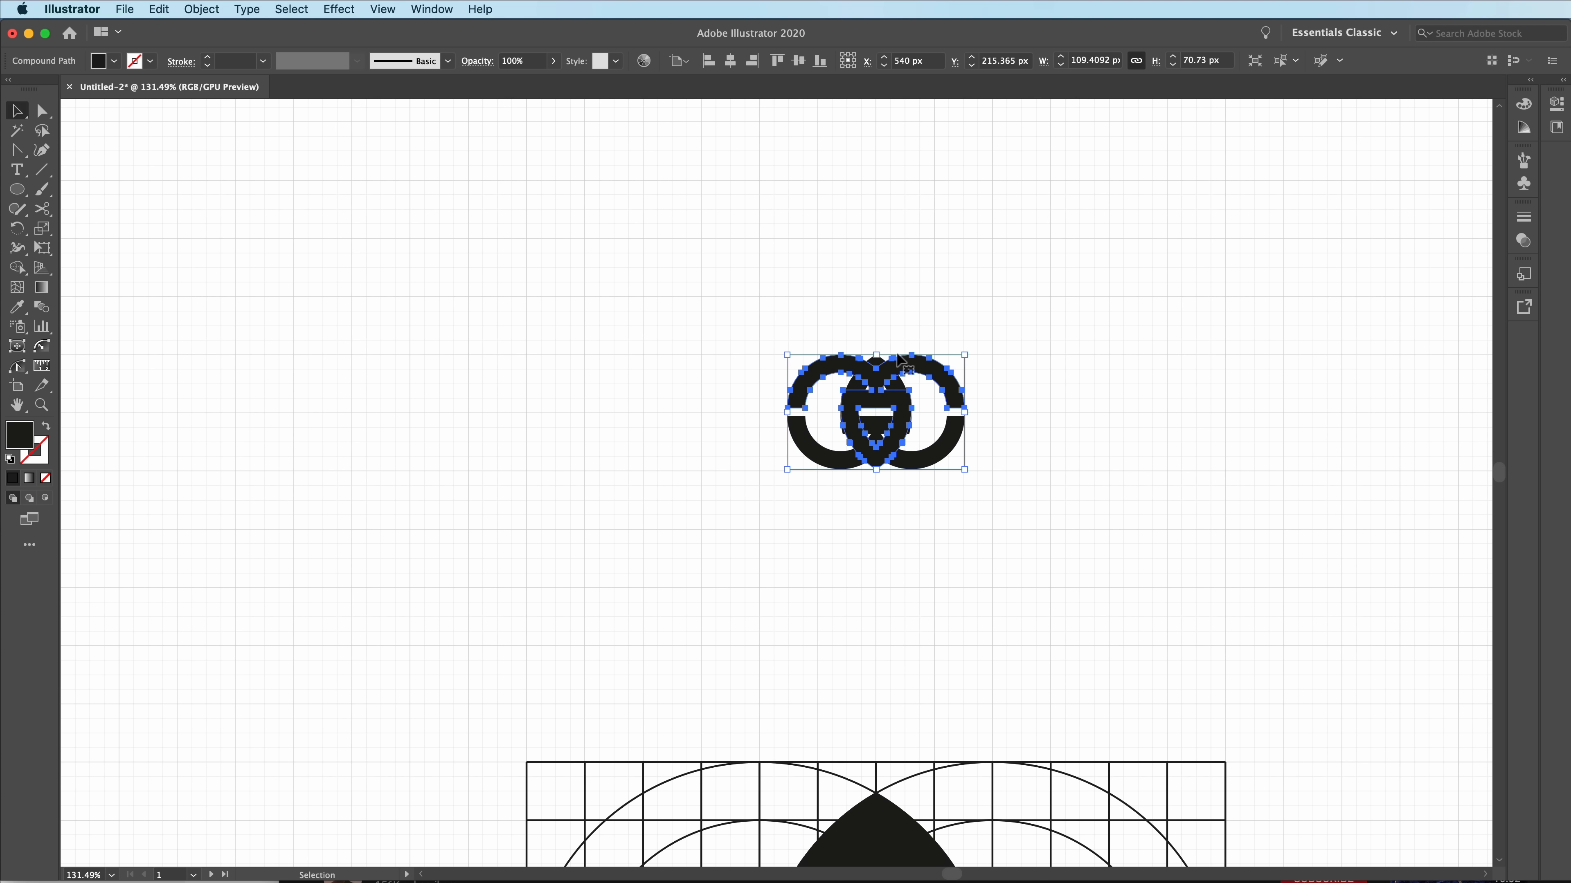
left_click_drag(897, 354, 912, 474)
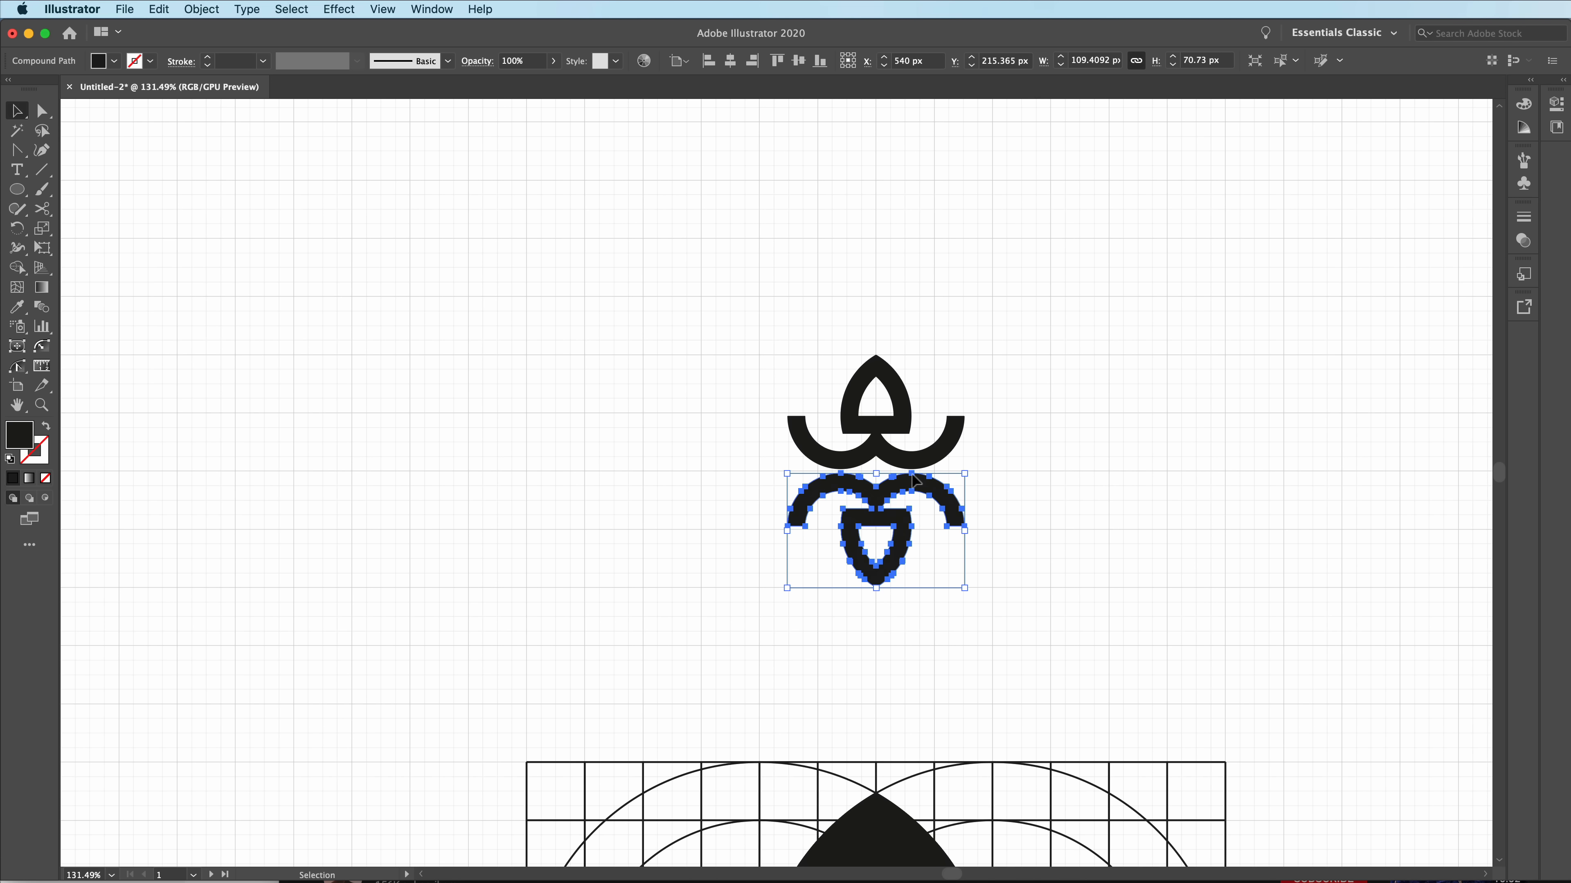
left_click(1062, 365)
left_click_drag(1062, 365, 793, 562)
left_click(1145, 582)
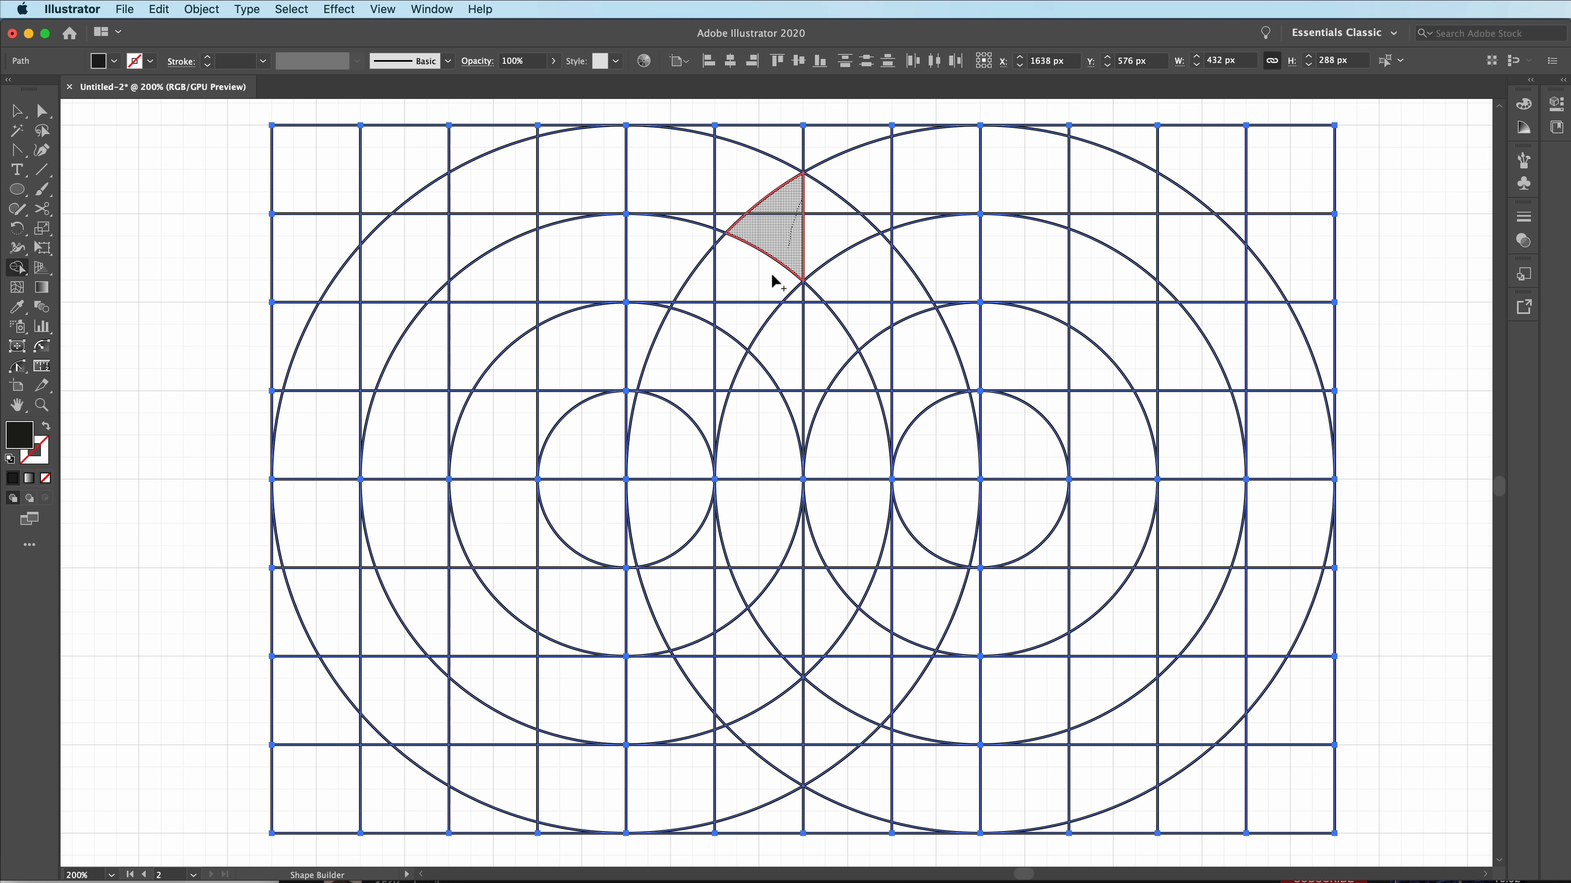
Merge the pointed arch, the horizontal bar to its right and the curved band below the bar into one shape with Shape Builder
left_click_drag(714, 302, 686, 440)
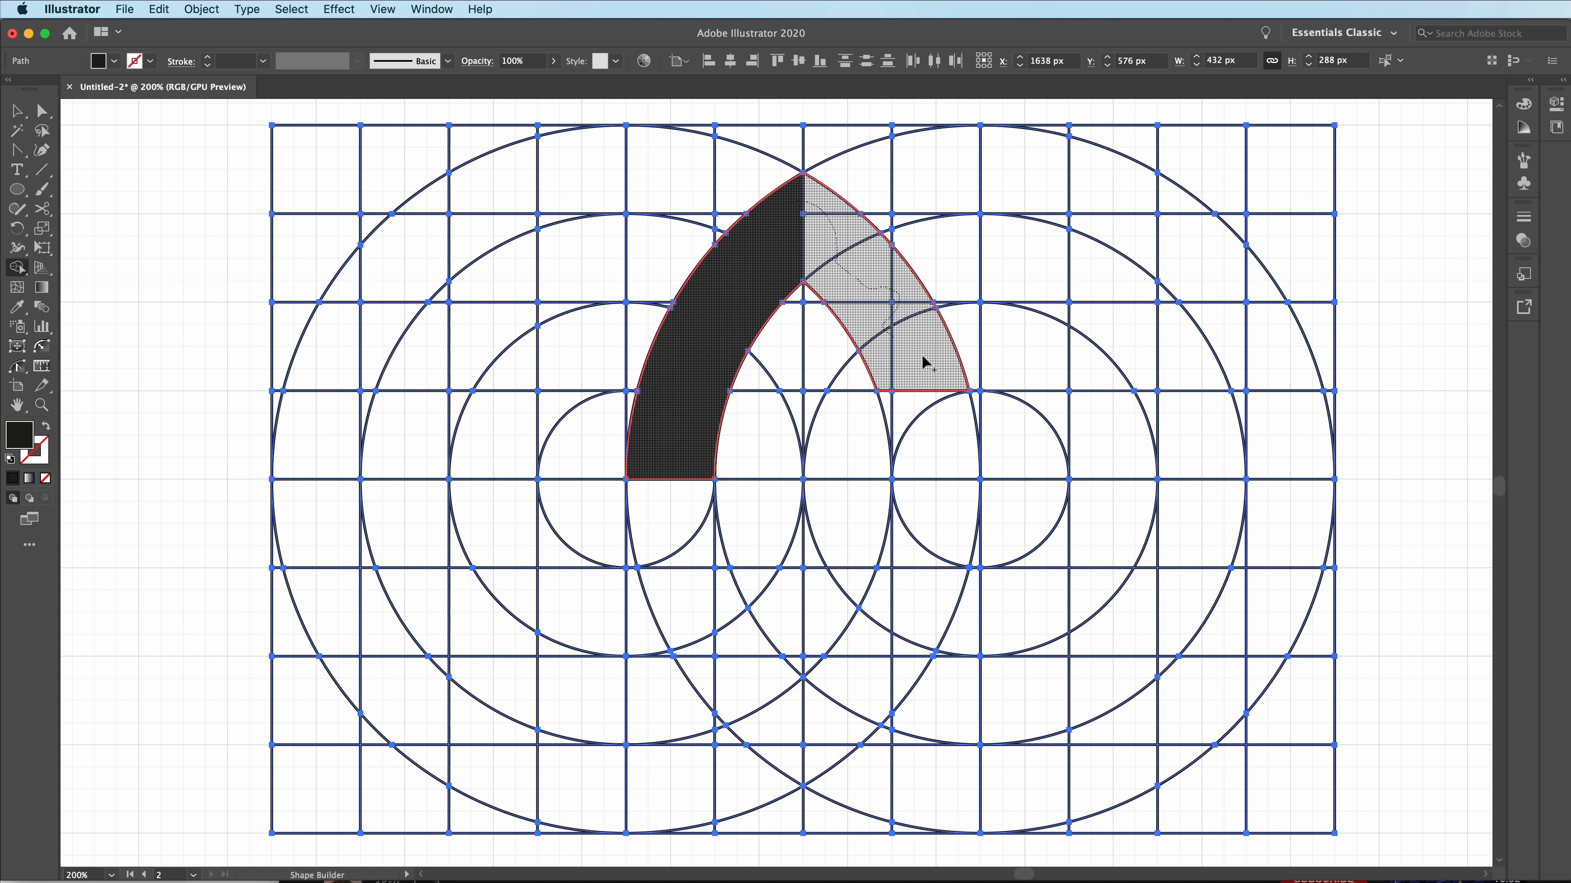
mouse_move(900, 409)
left_mouse_down()
mouse_move(951, 433)
mouse_move(1208, 425)
mouse_move(1236, 406)
left_mouse_up()
left_click_drag(991, 422, 964, 418)
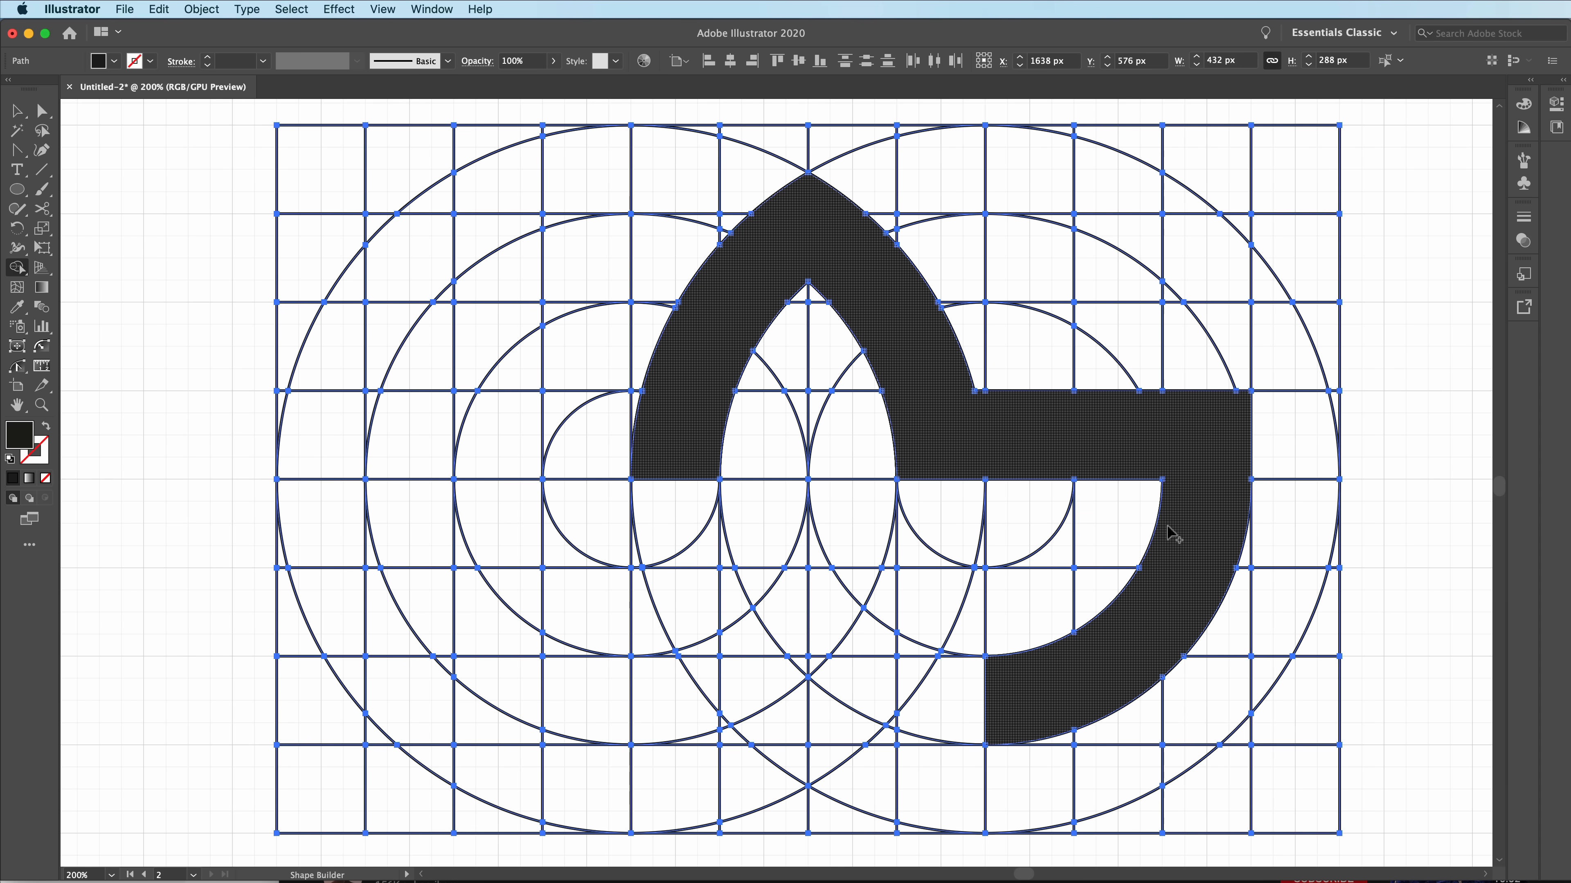
scroll(1171, 532, "right", 10)
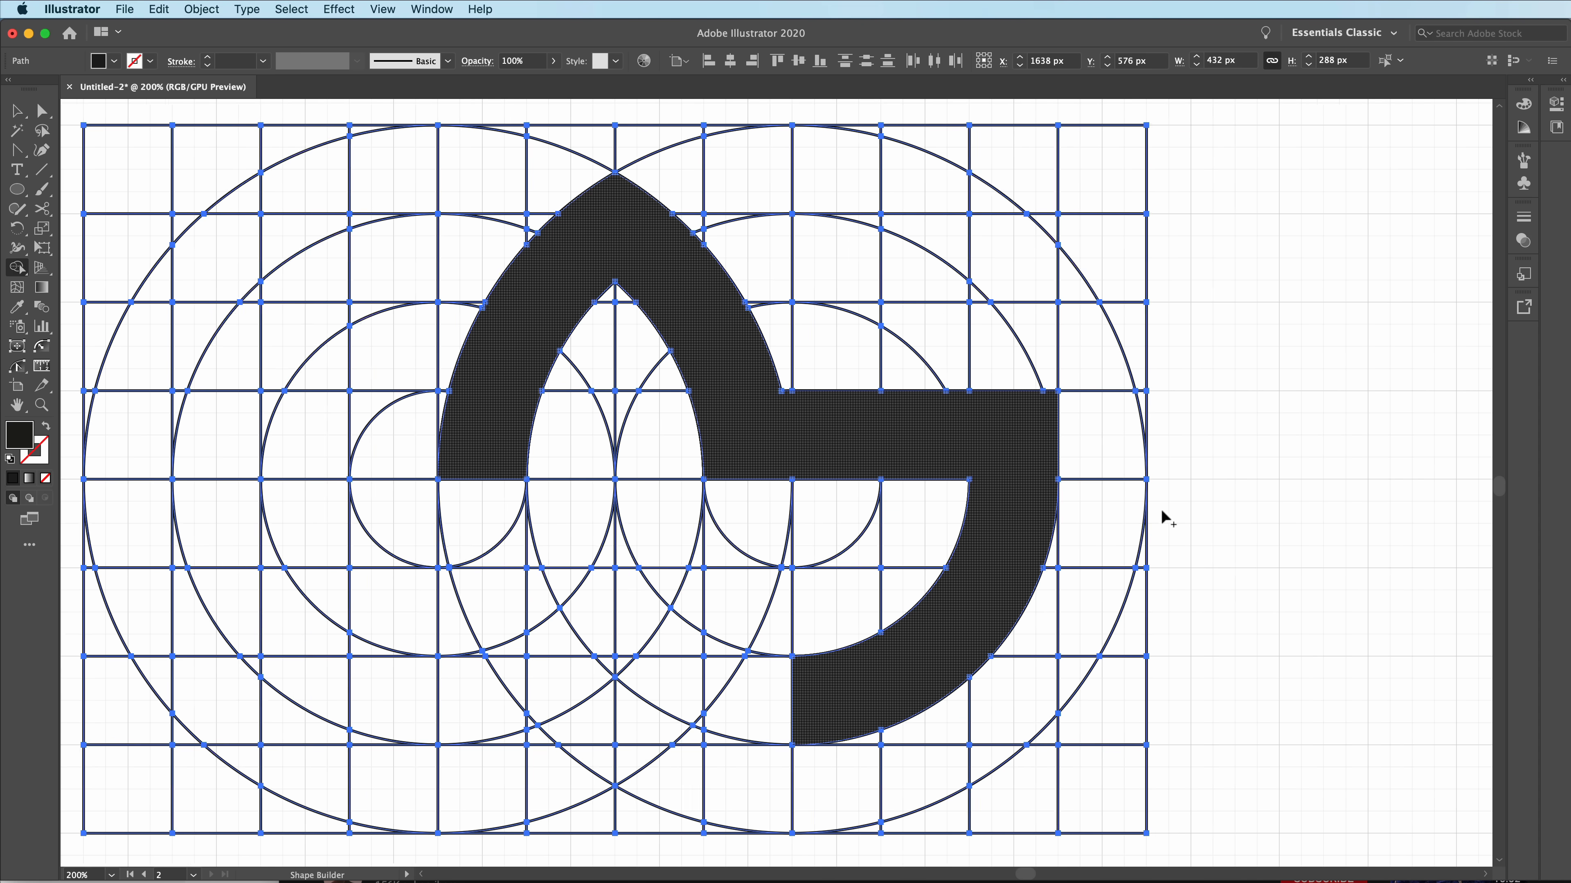
scroll(1157, 497, "left", 15)
scroll(1155, 501, "left", 5)
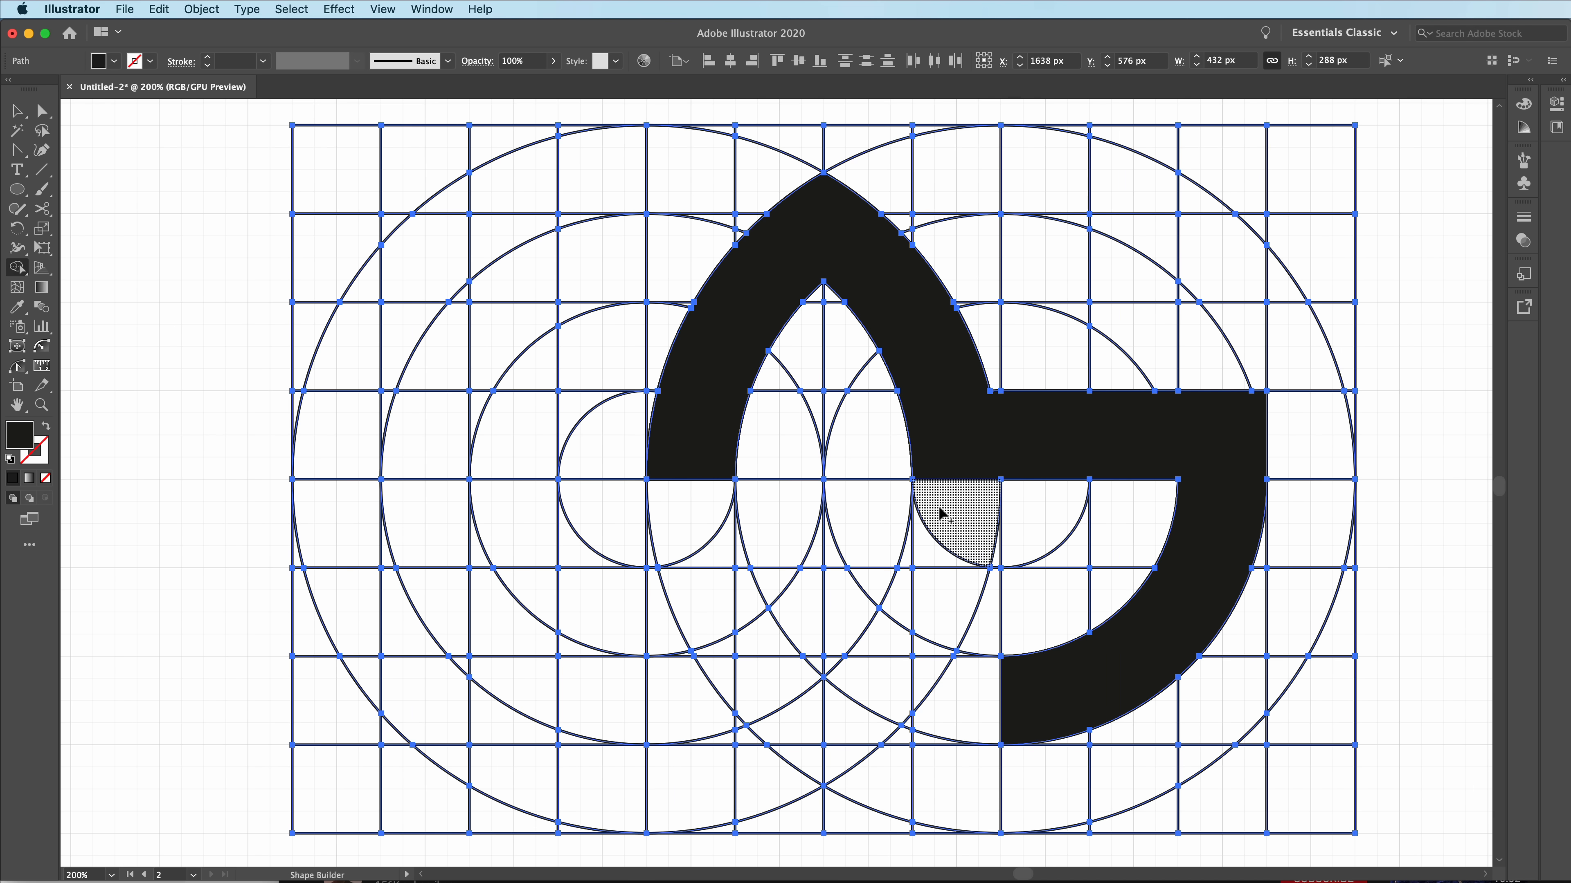
scroll(932, 494, "left", 5)
scroll(932, 494, "left", 2)
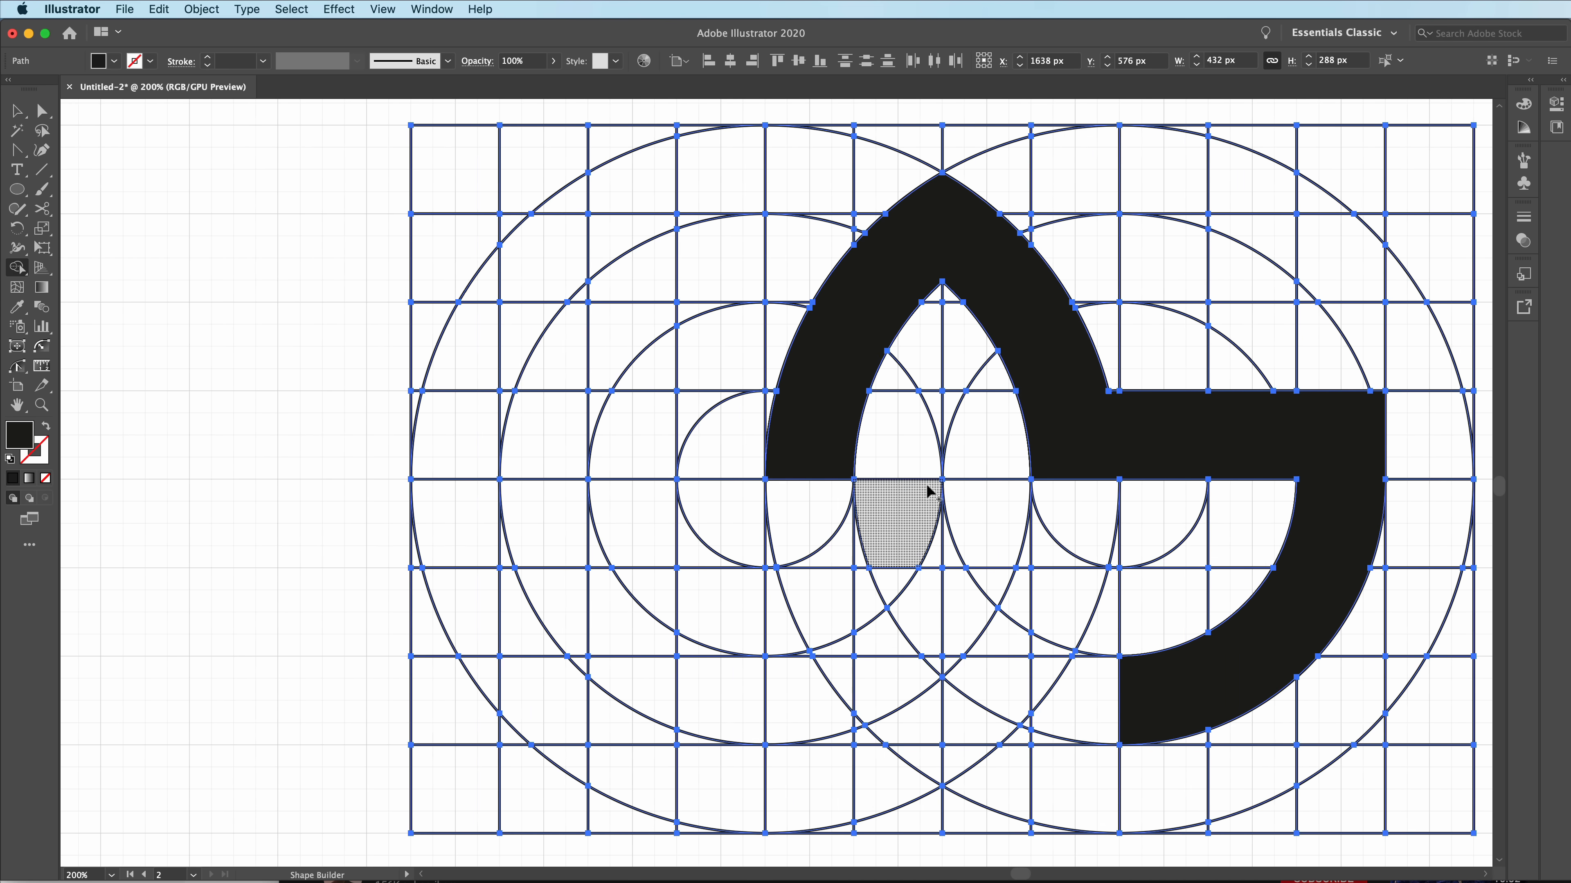
scroll(930, 492, "right", 8)
scroll(928, 492, "left", 9)
scroll(928, 494, "right", 2)
scroll(928, 493, "right", 5)
Extend the lower curved band to the grid's vertical centre line and merge the small notches along its edges
scroll(927, 493, "down", 1)
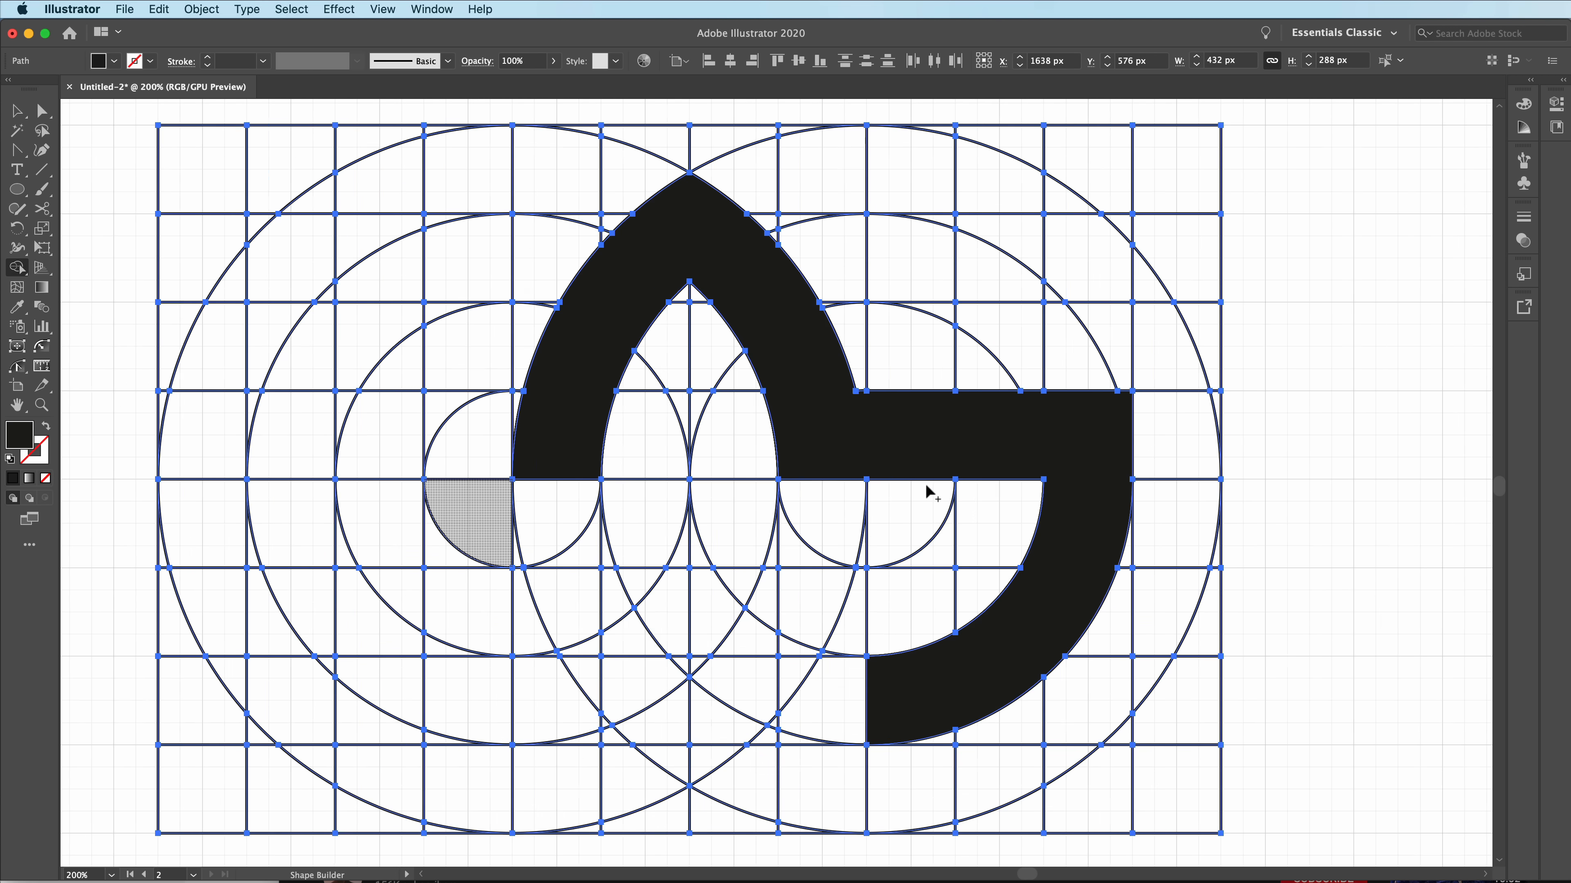
mouse_move(939, 649)
left_mouse_down()
mouse_move(847, 647)
mouse_move(711, 579)
left_mouse_up()
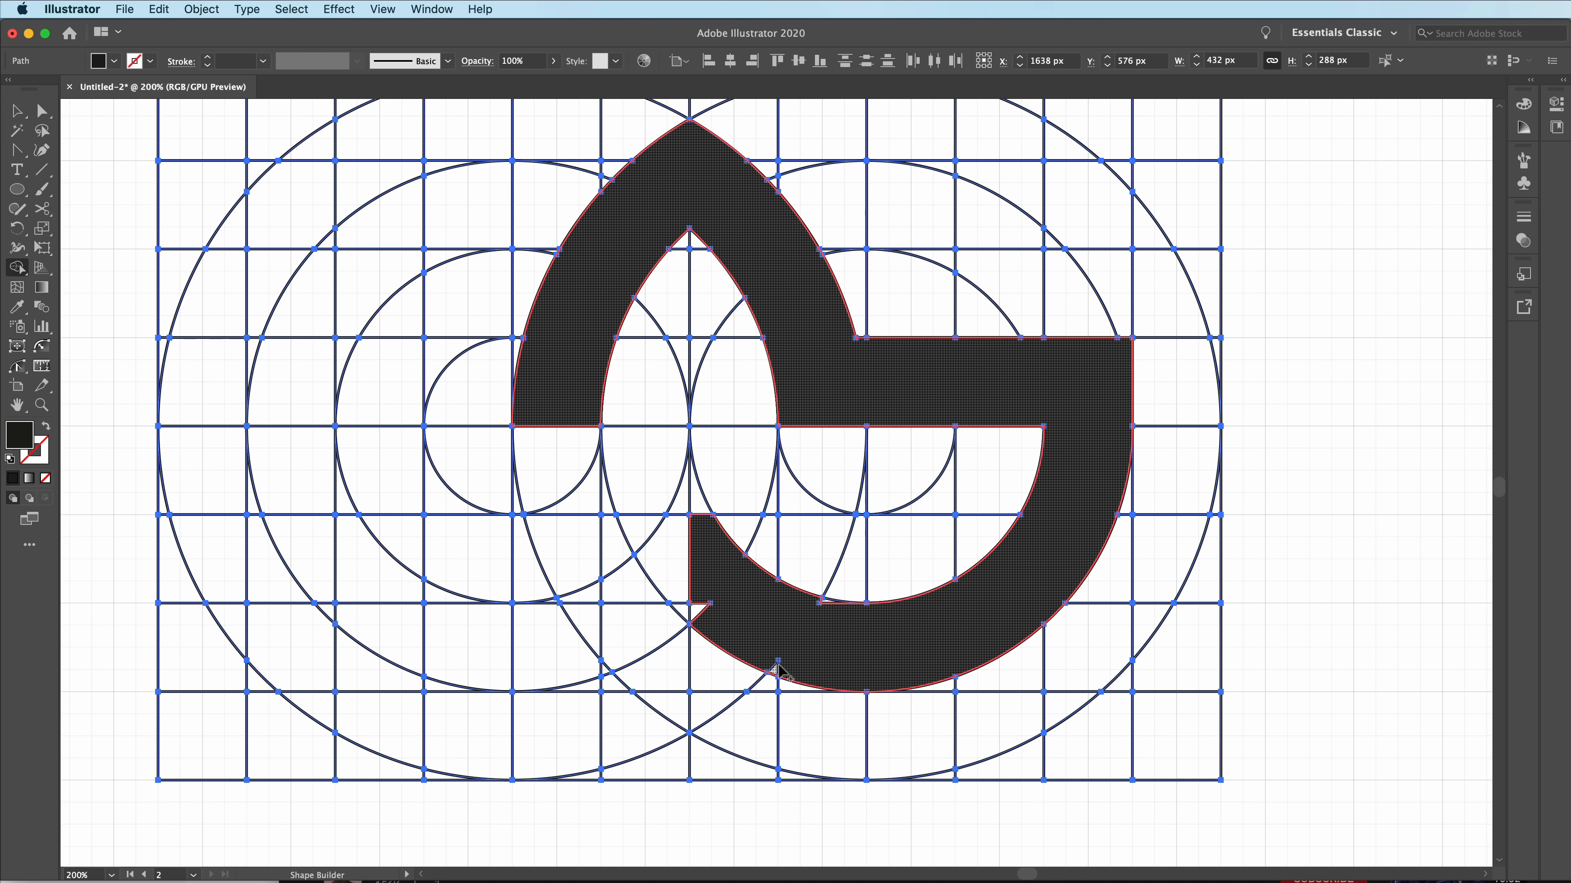
scroll(794, 670, "up", 4)
scroll(886, 635, "up", 2)
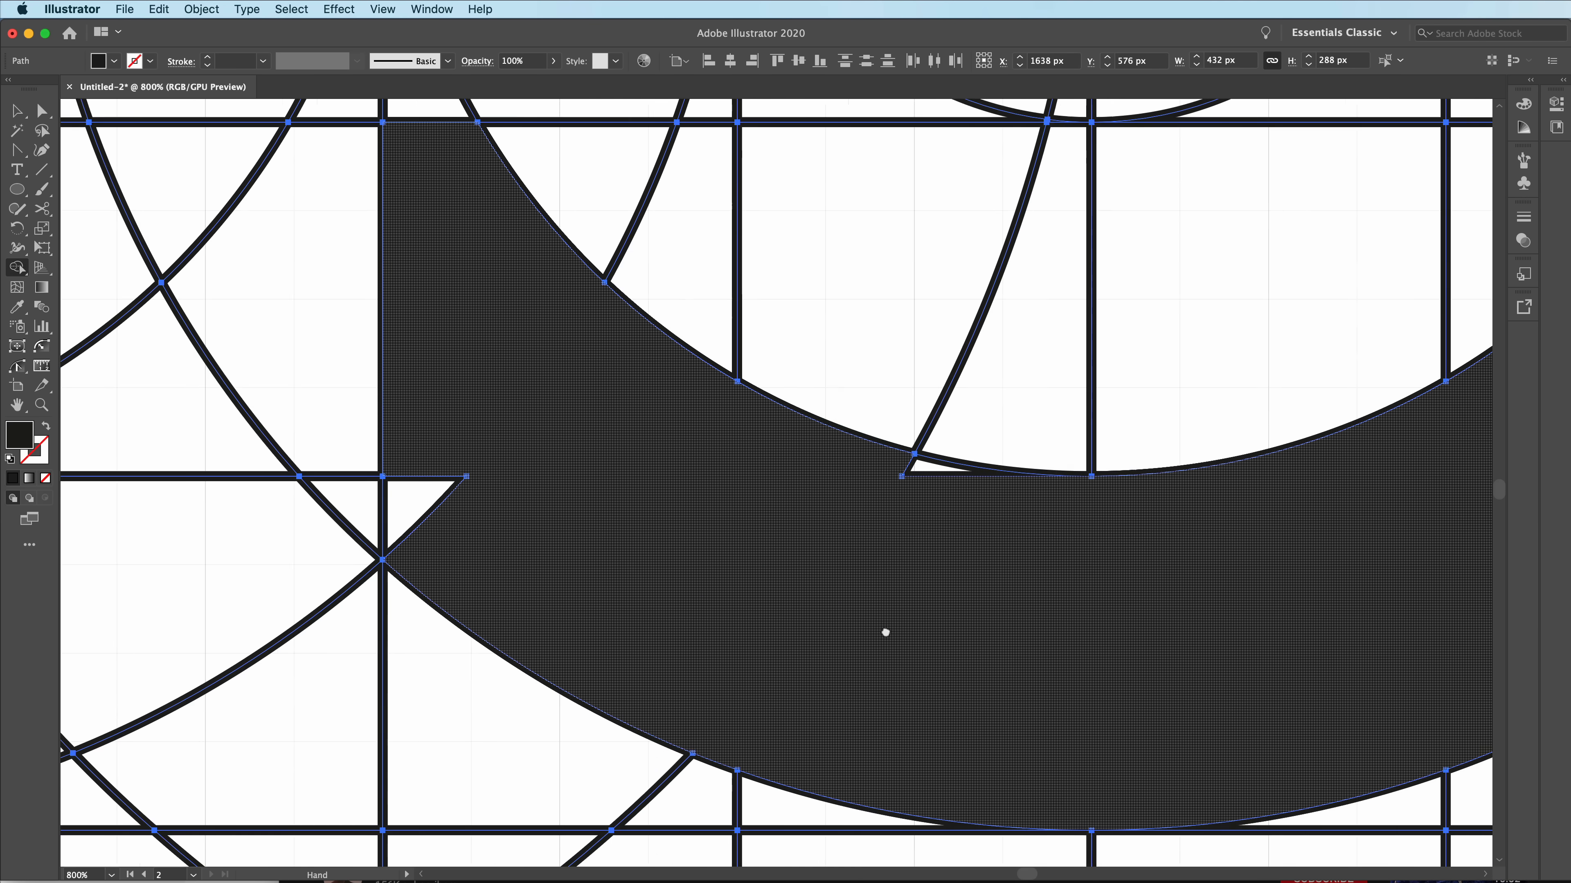
mouse_move(910, 500)
left_mouse_down()
mouse_move(906, 513)
mouse_move(404, 535)
left_mouse_up()
scroll(521, 573, "down", 4)
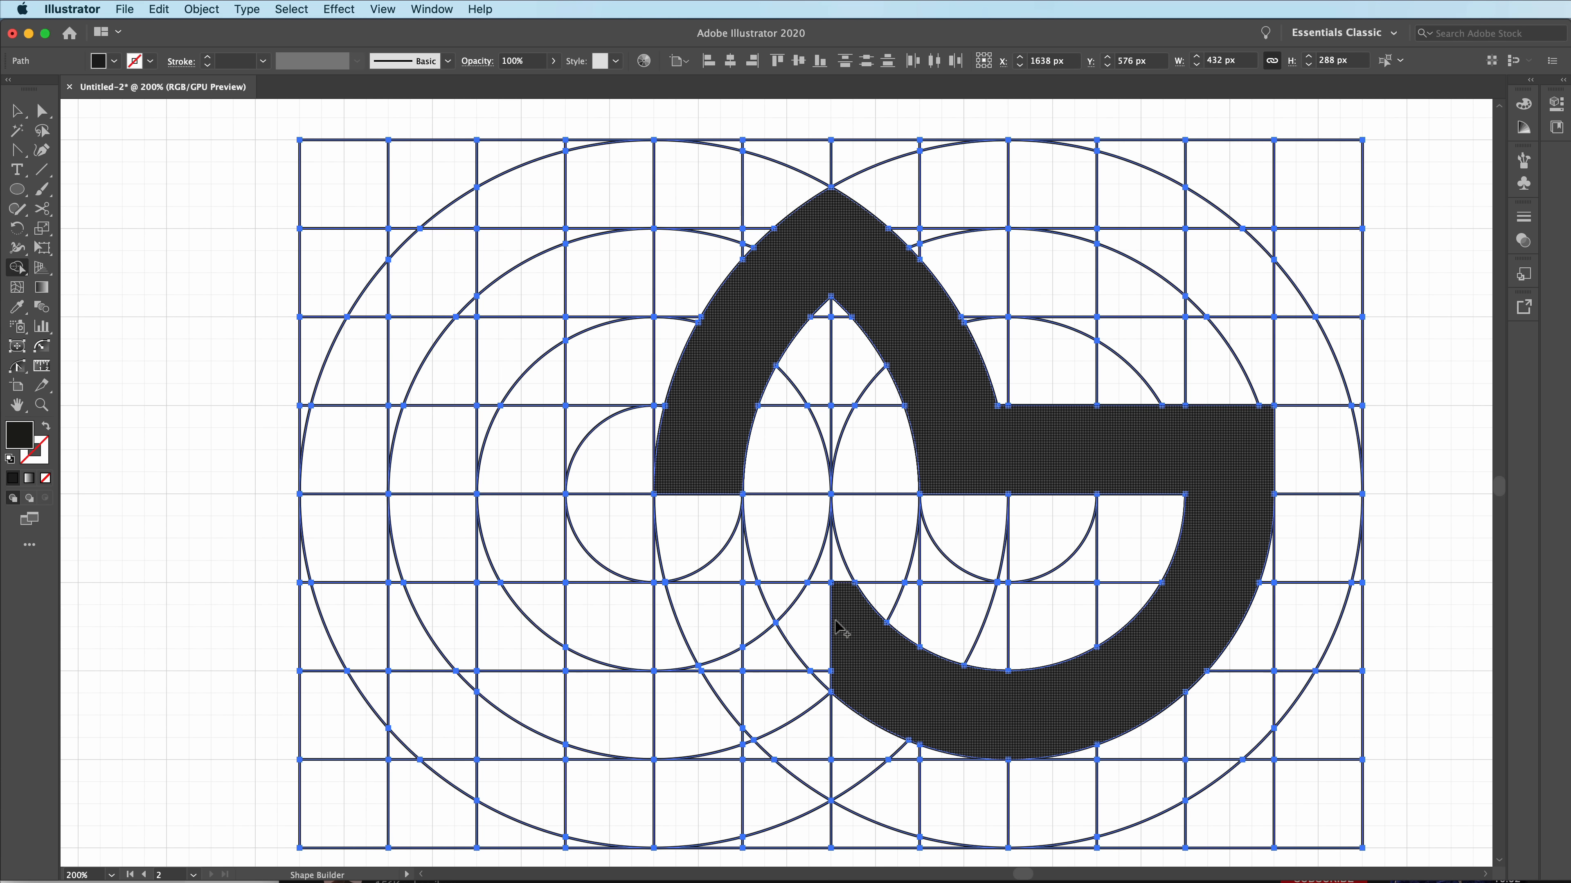
Merge the matching curved band and horizontal bar on the left into the shape so the symbol mirrors its right half
left_click(748, 698)
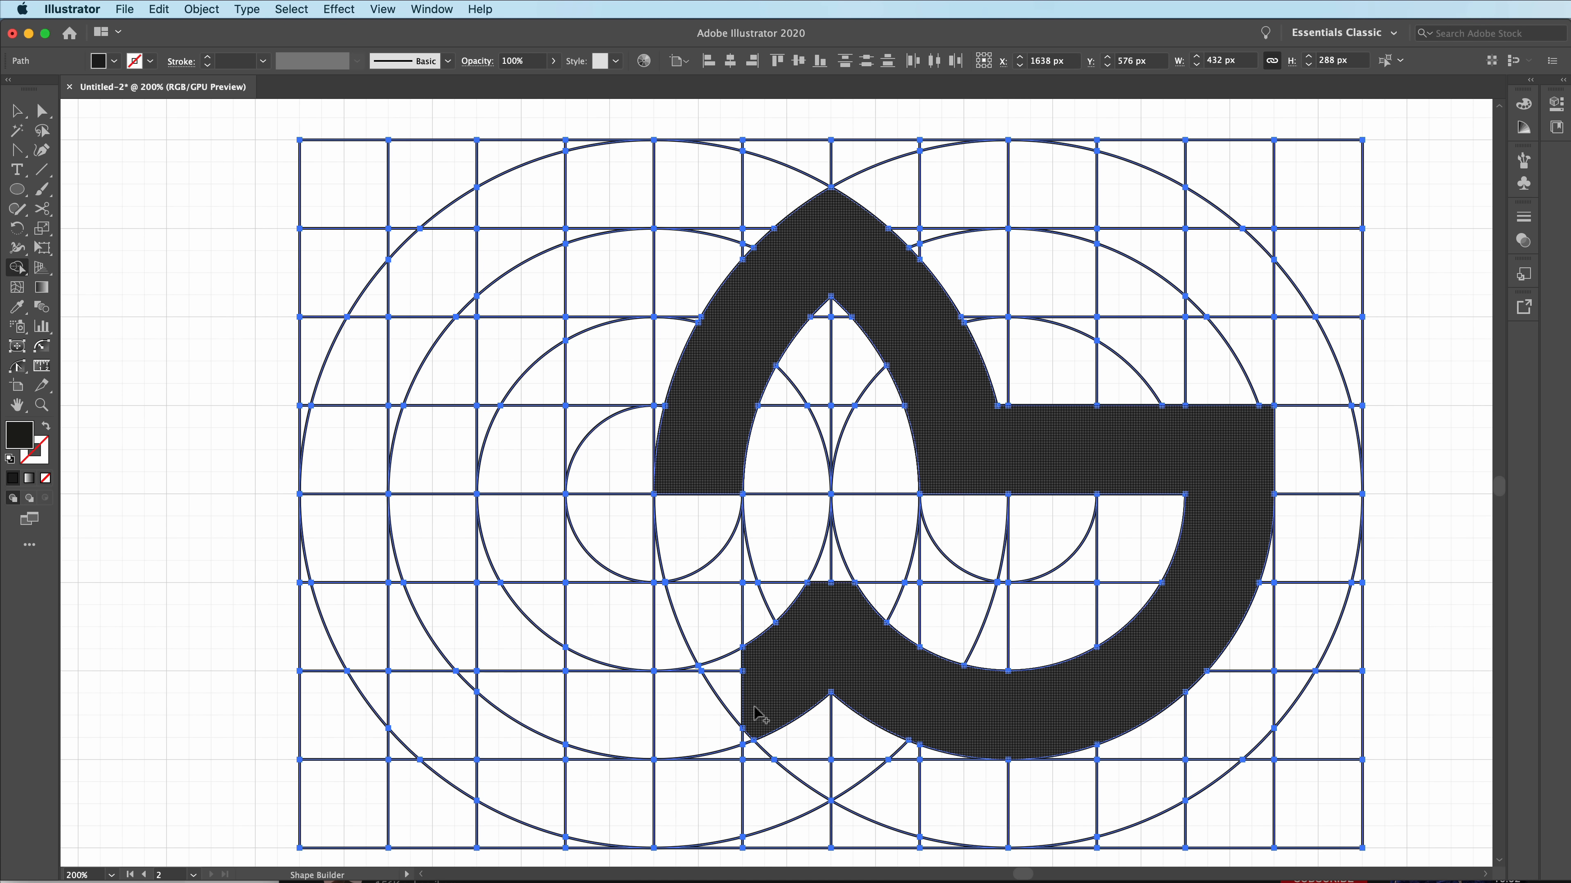
left_click(754, 719)
left_click(446, 568)
left_click_drag(432, 450, 624, 448)
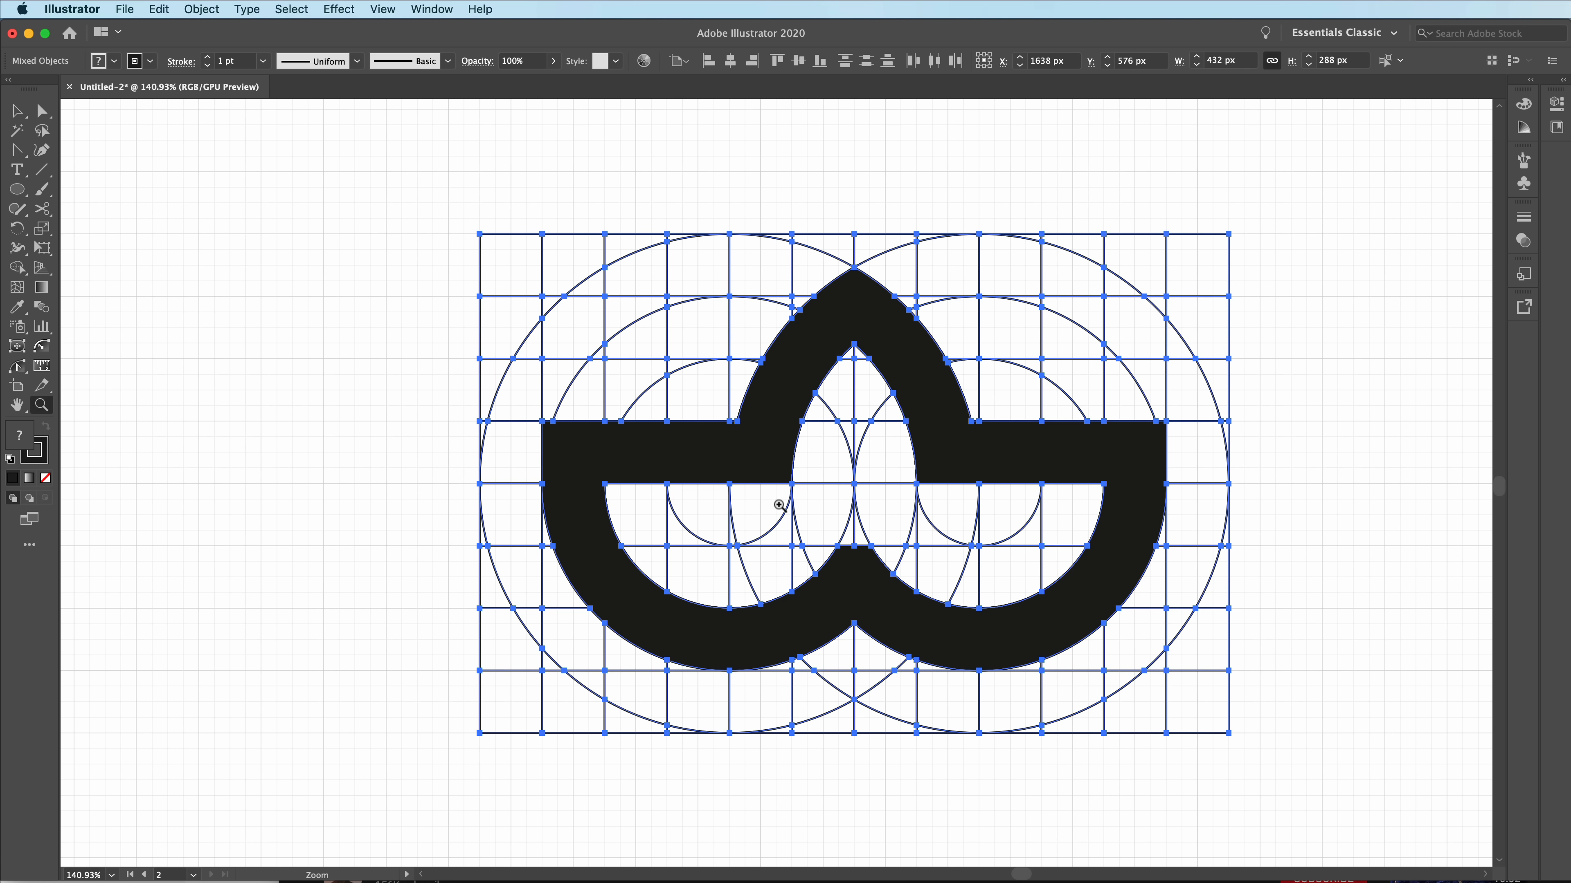
left_click_drag(779, 505, 569, 571)
left_click(1202, 589)
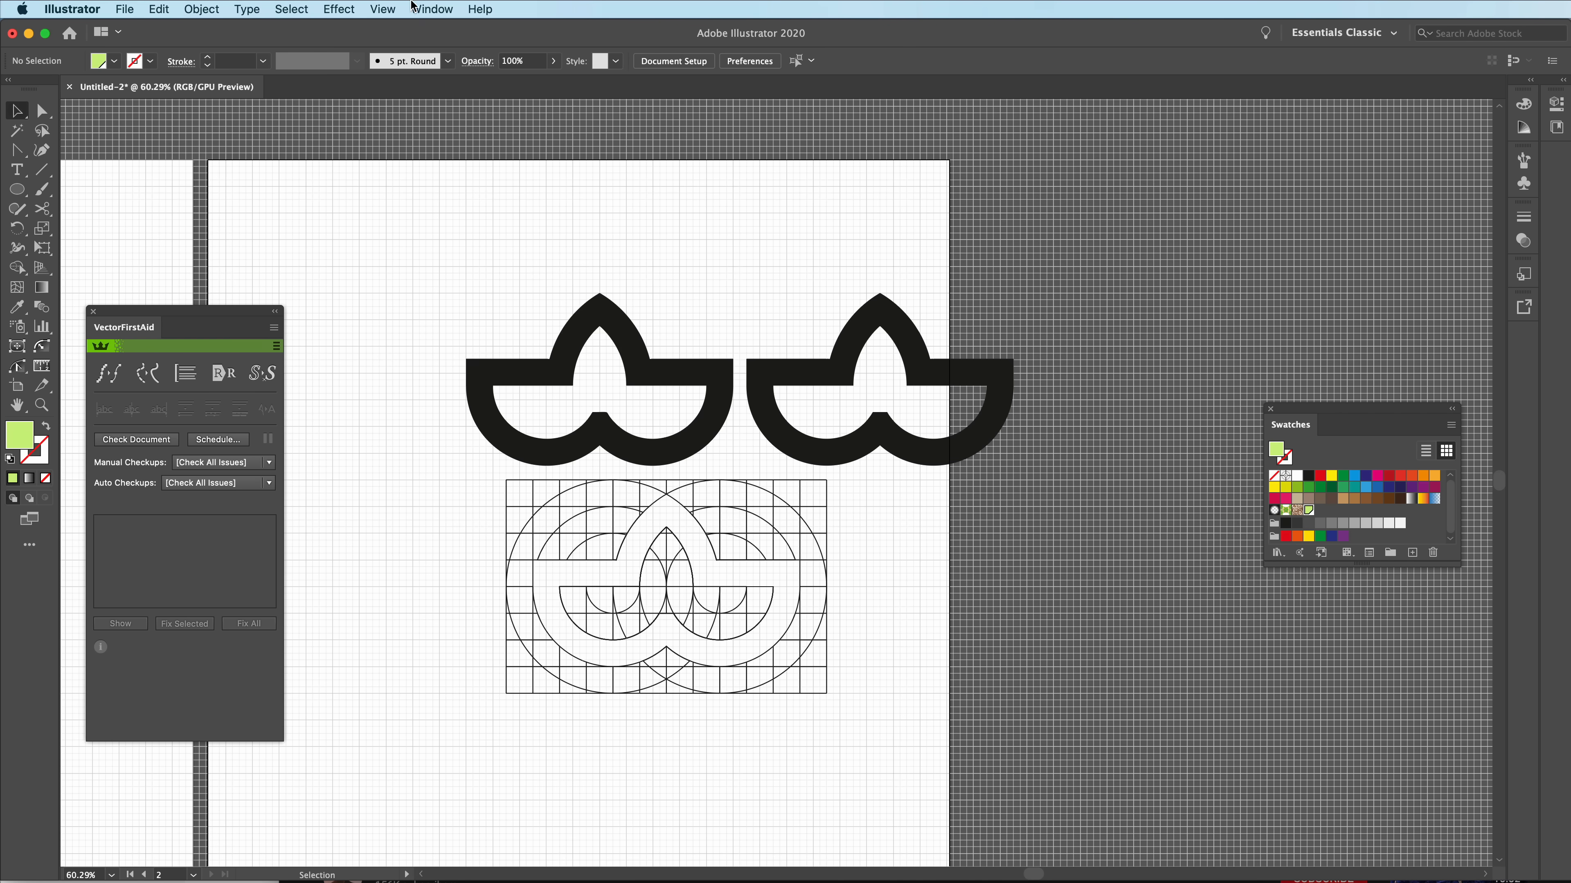
Turn off snapping to the grid and hide the grid
left_click(413, 7)
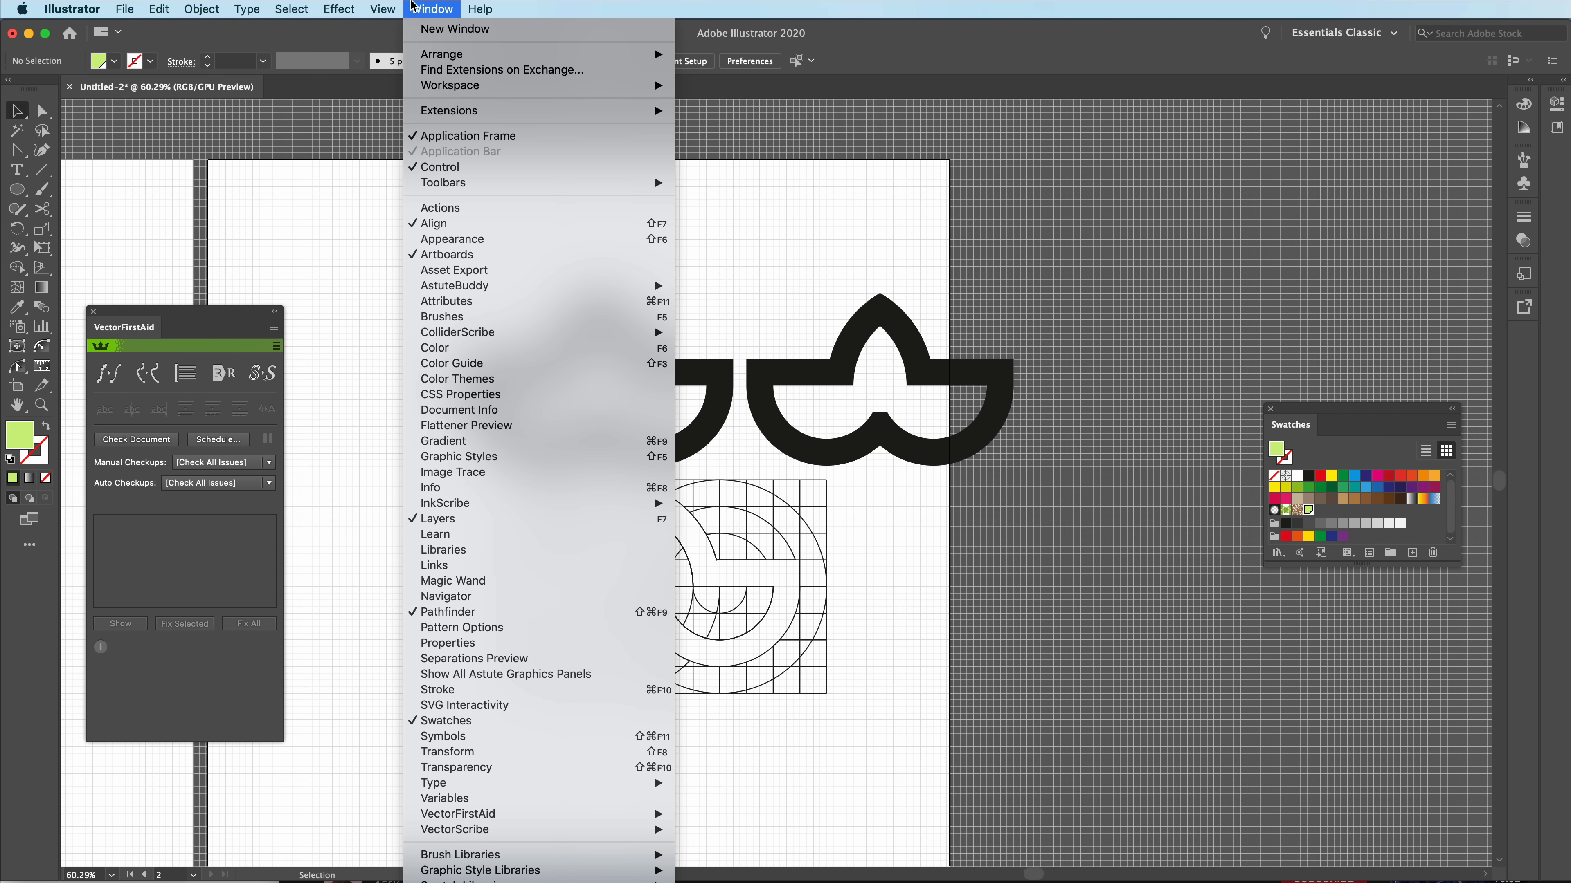
mouse_move(383, 8)
left_click(457, 628)
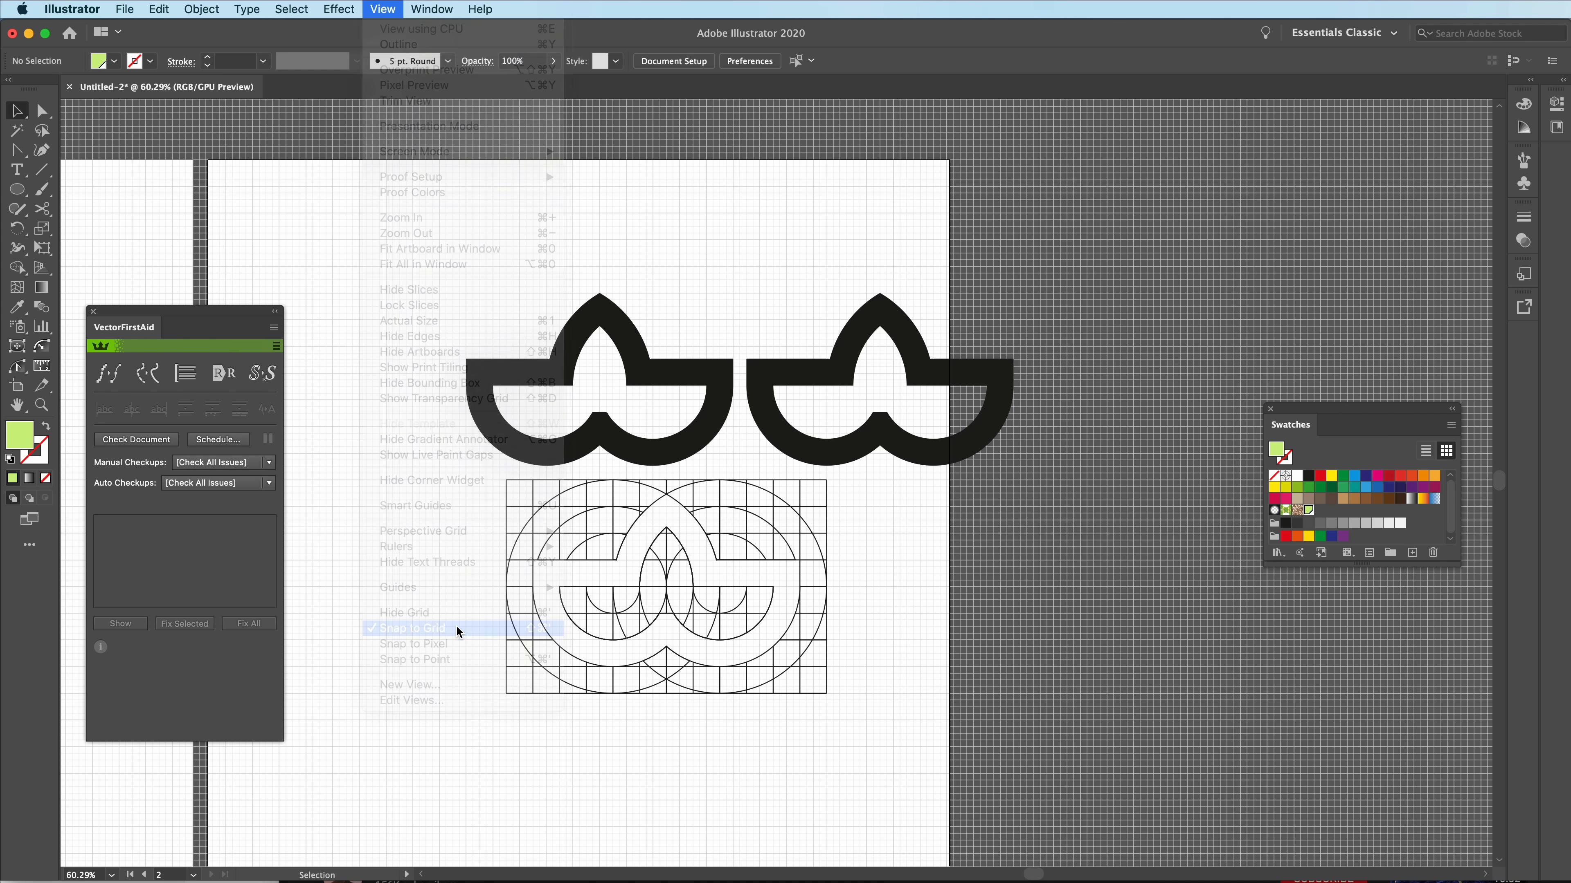
left_click(401, 7)
left_click(403, 234)
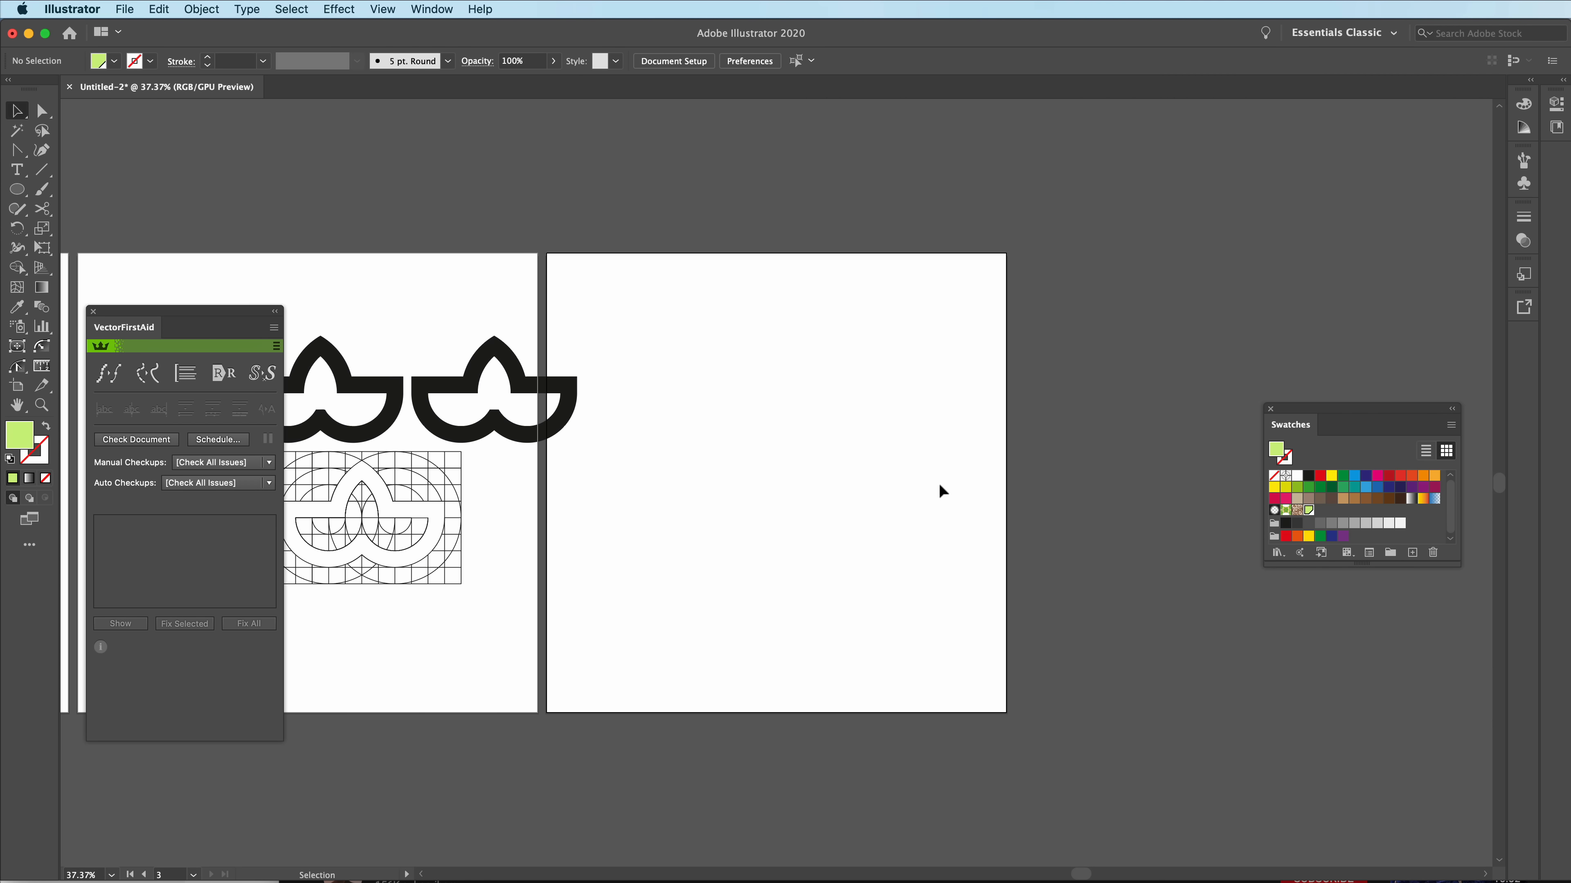
Move one of the two black symbols above the construction grid onto the blank third artboard
scroll(774, 518, "left", 4)
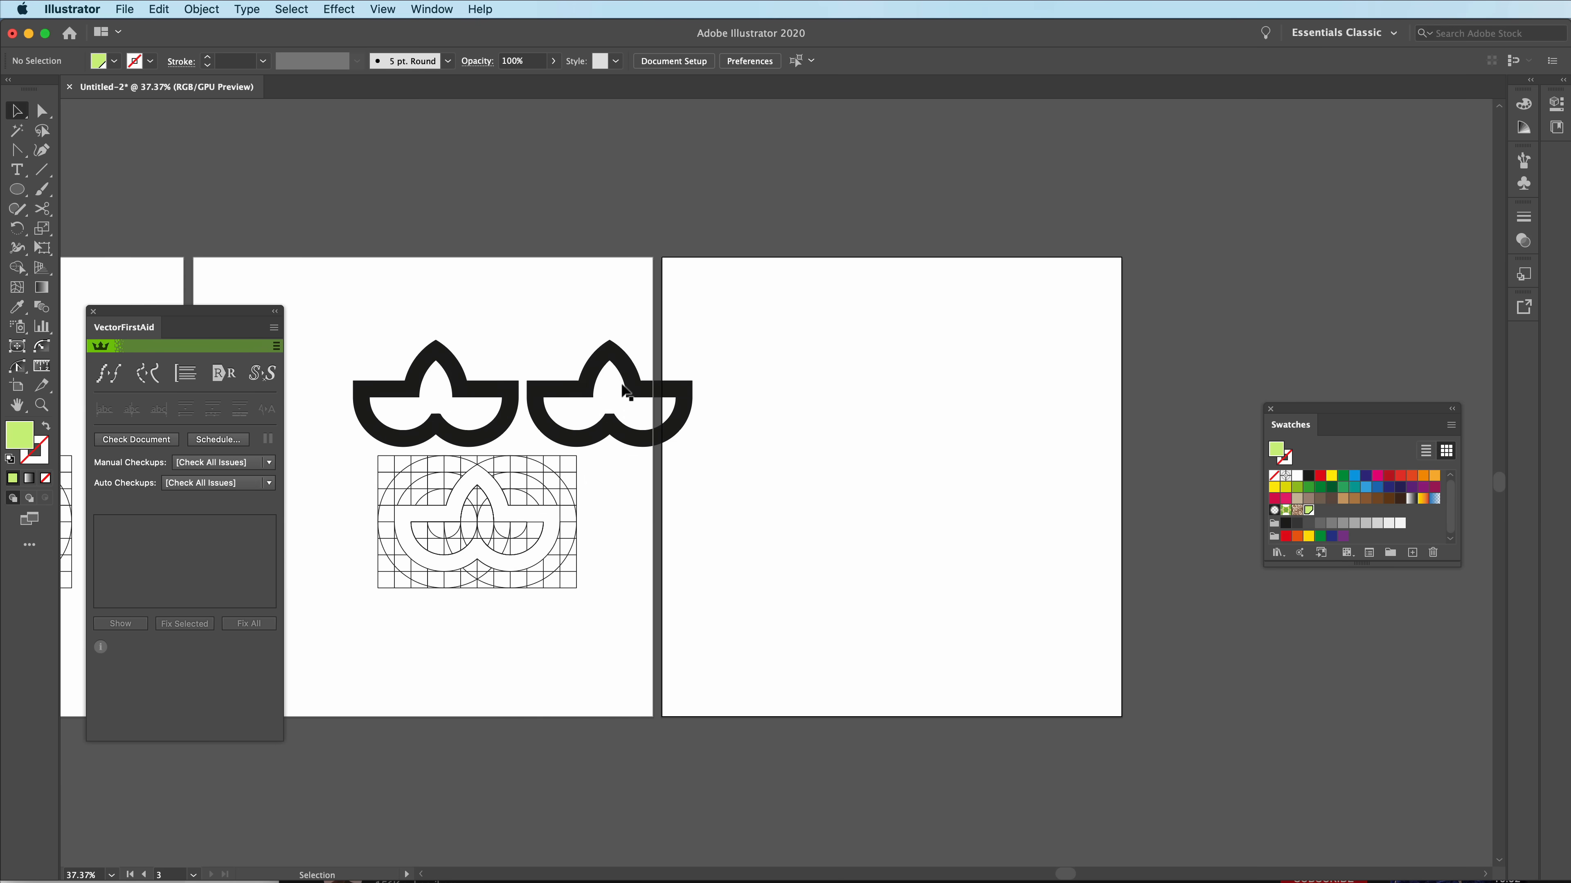
left_click_drag(501, 393, 985, 472)
key("z")
left_click(890, 495)
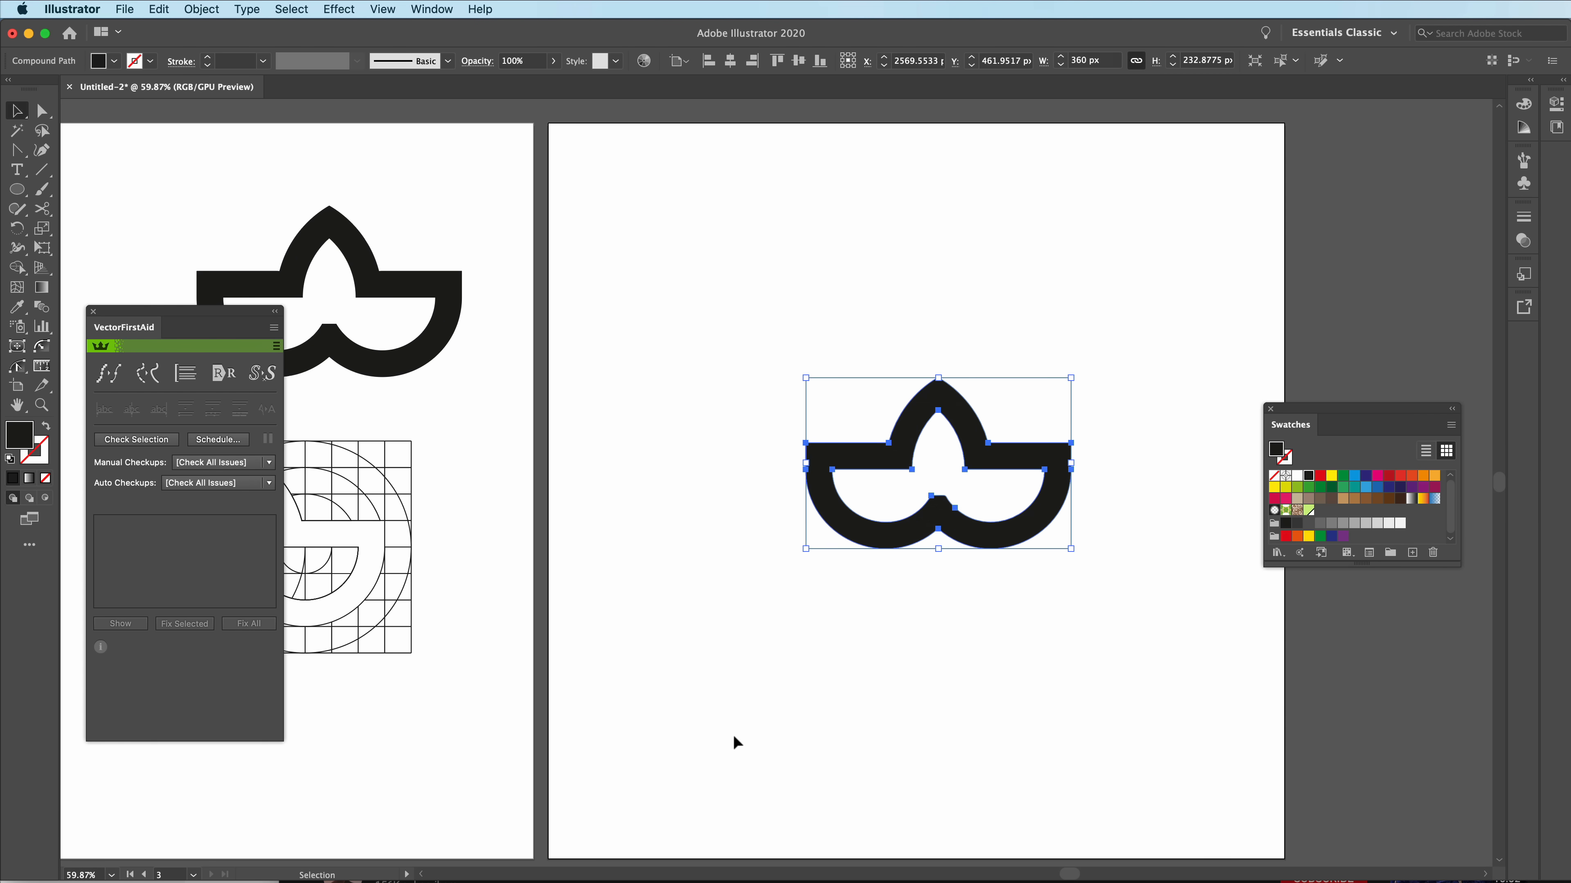
Cover the third artboard with a 1000 × 1000 px rectangle filled with dark blue #29235C and send it behind the symbol
left_click(735, 740)
key("F6")
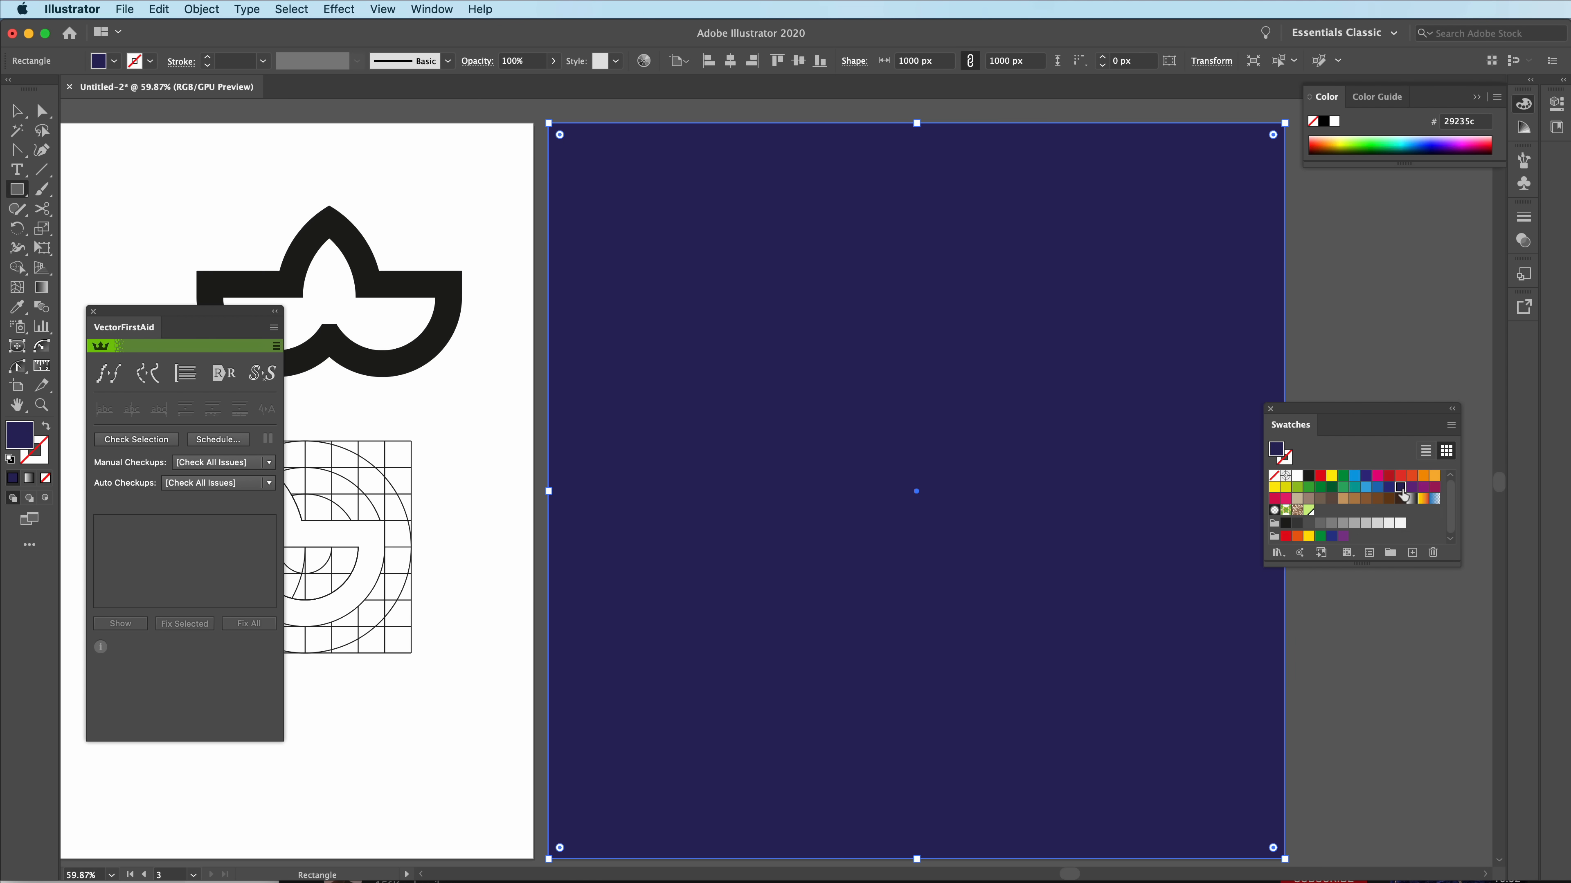
key("super+shift+bracketleft")
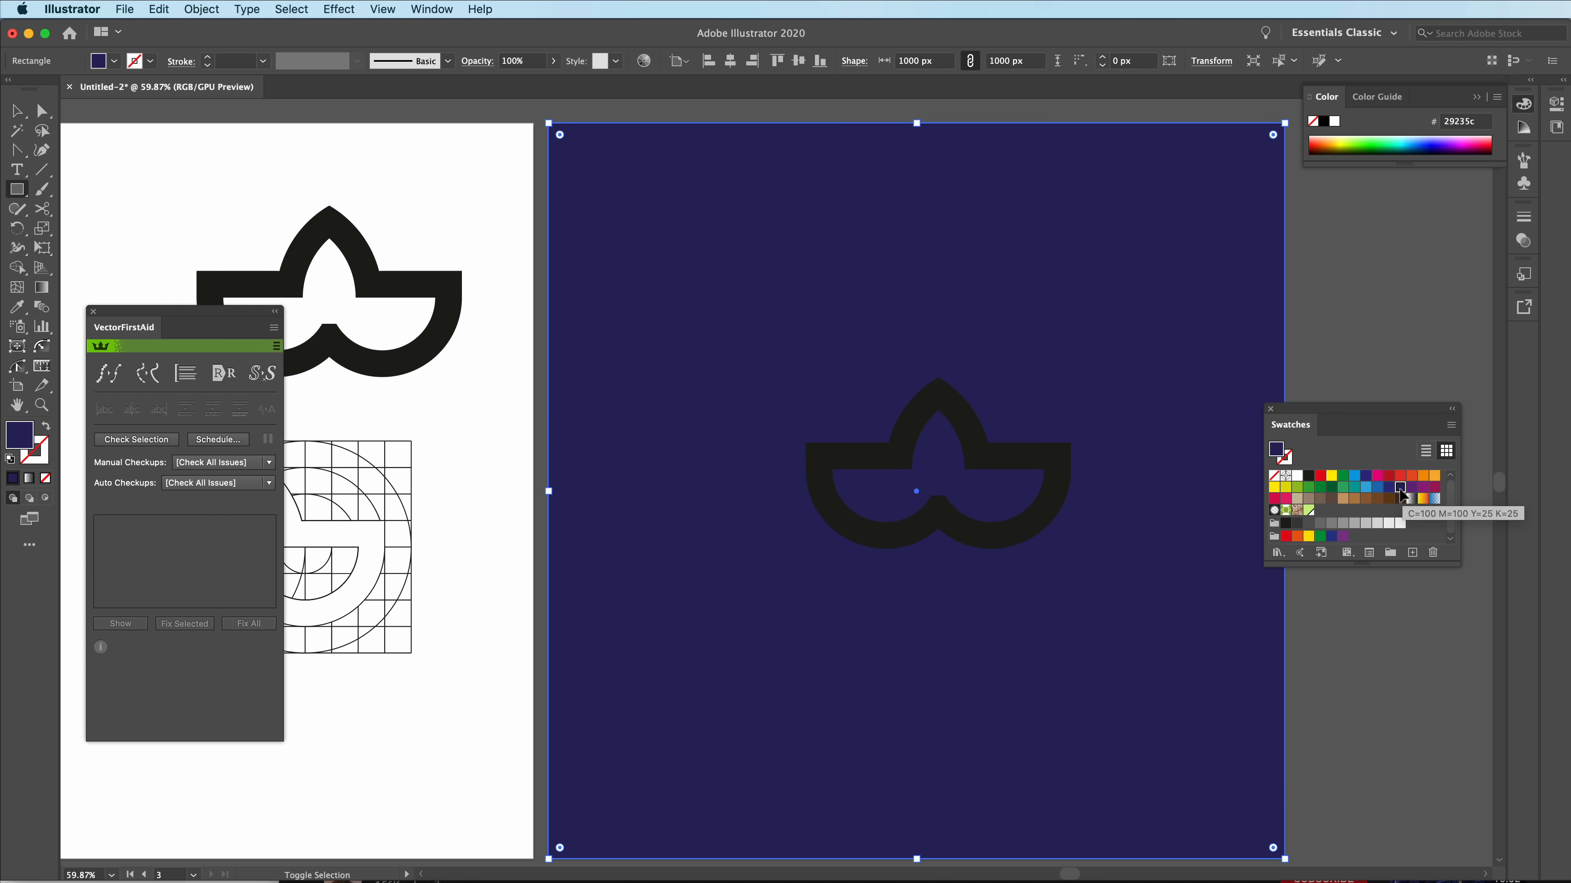
key("v")
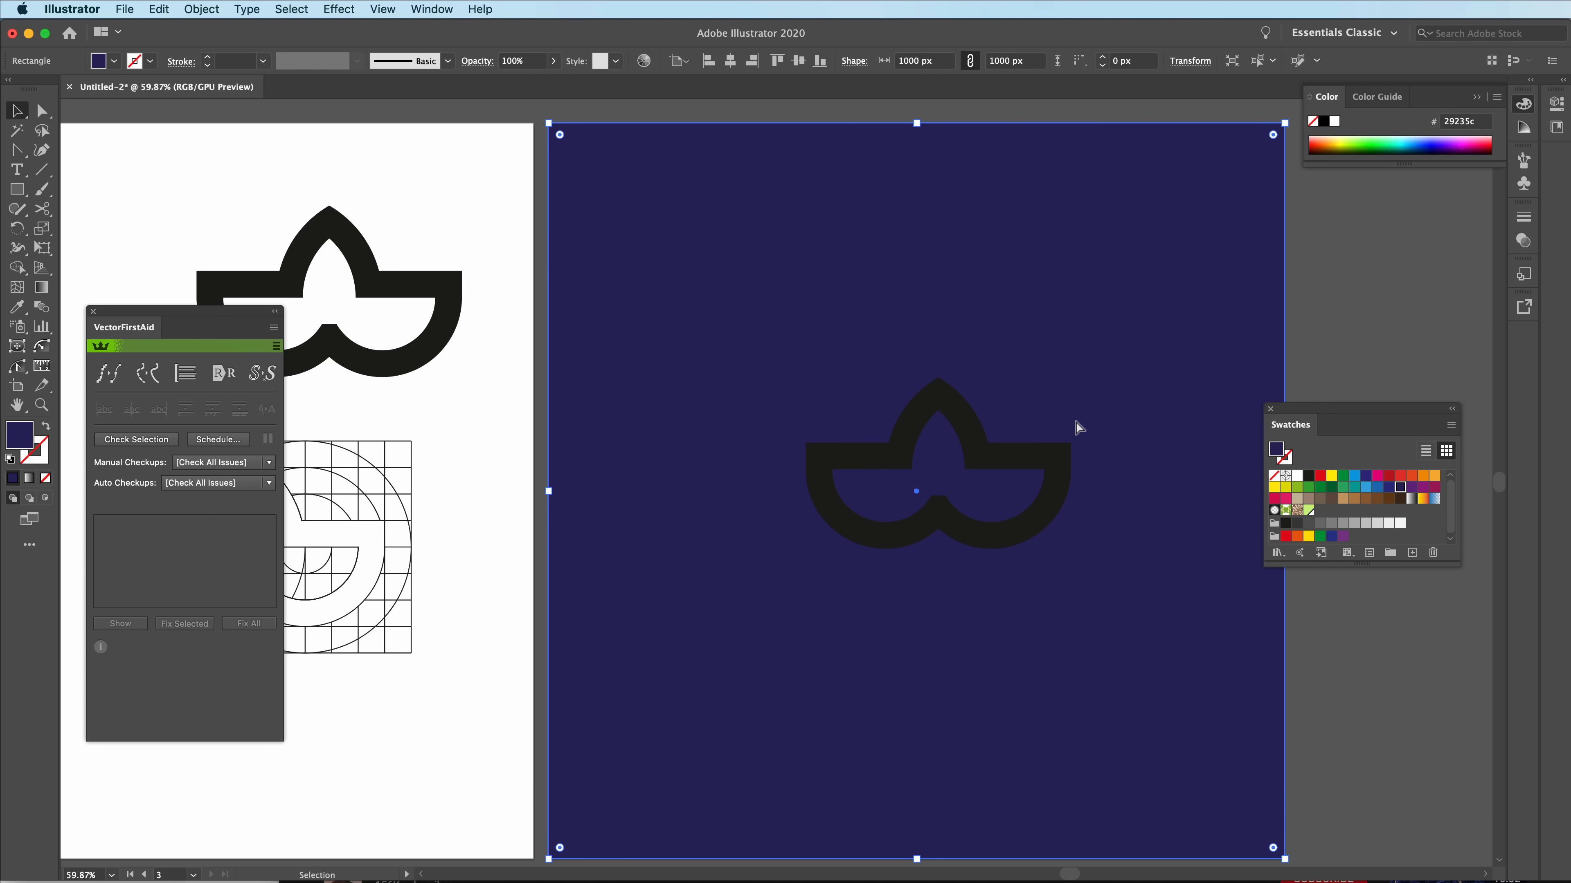
key("super+shift+a")
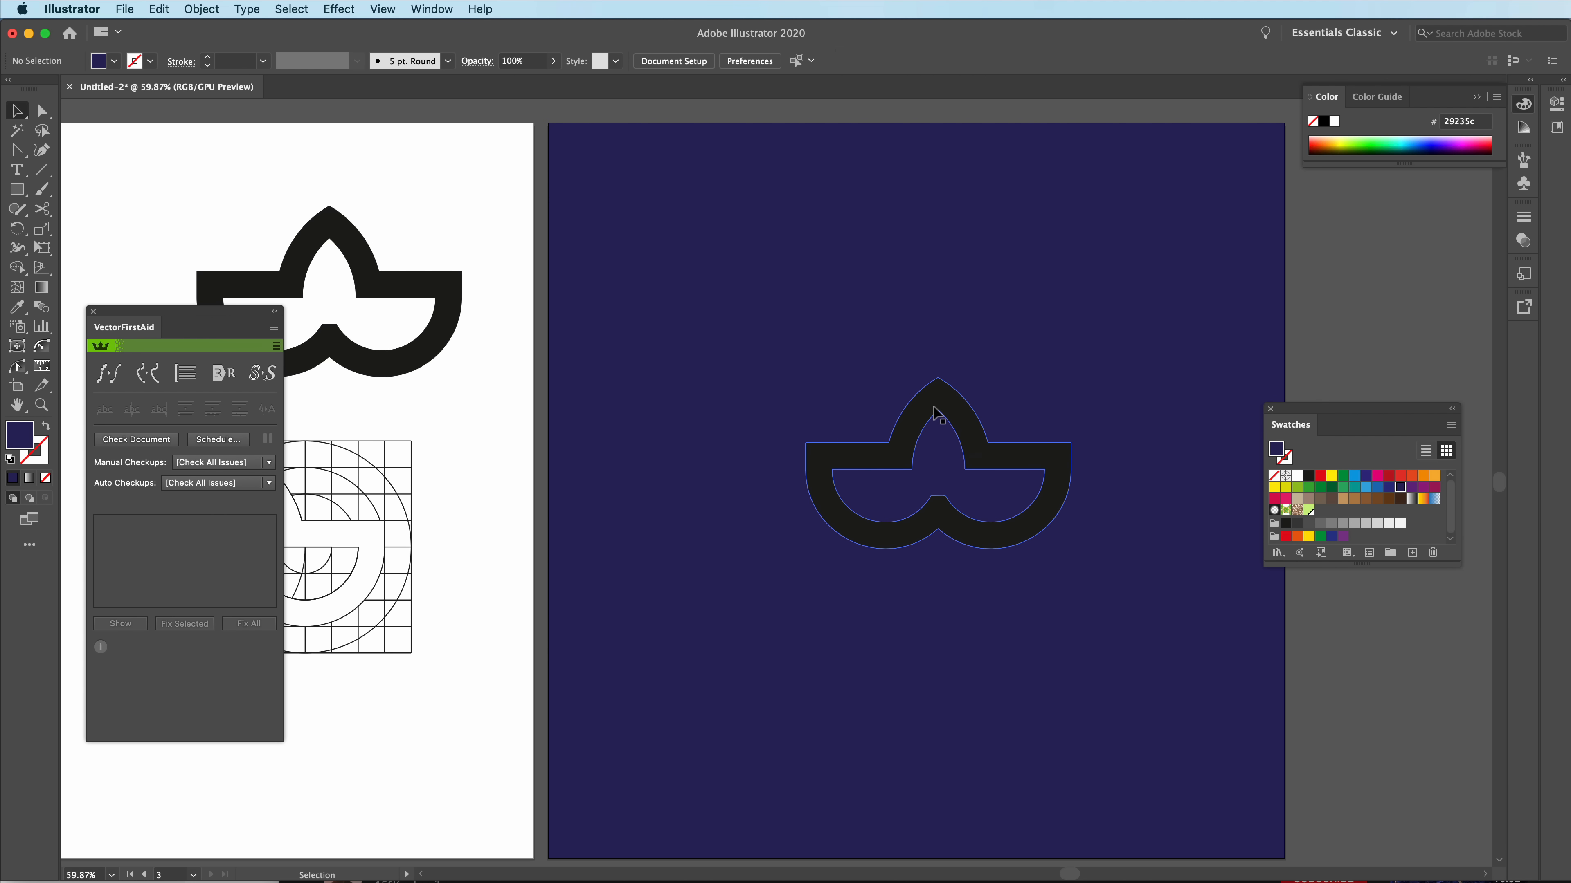
Fill the symbol on the blue background with lime green and scale it down proportionally to about 253 × 164 px
left_click_drag(870, 603, 859, 610)
left_click_drag(858, 361, 1145, 583)
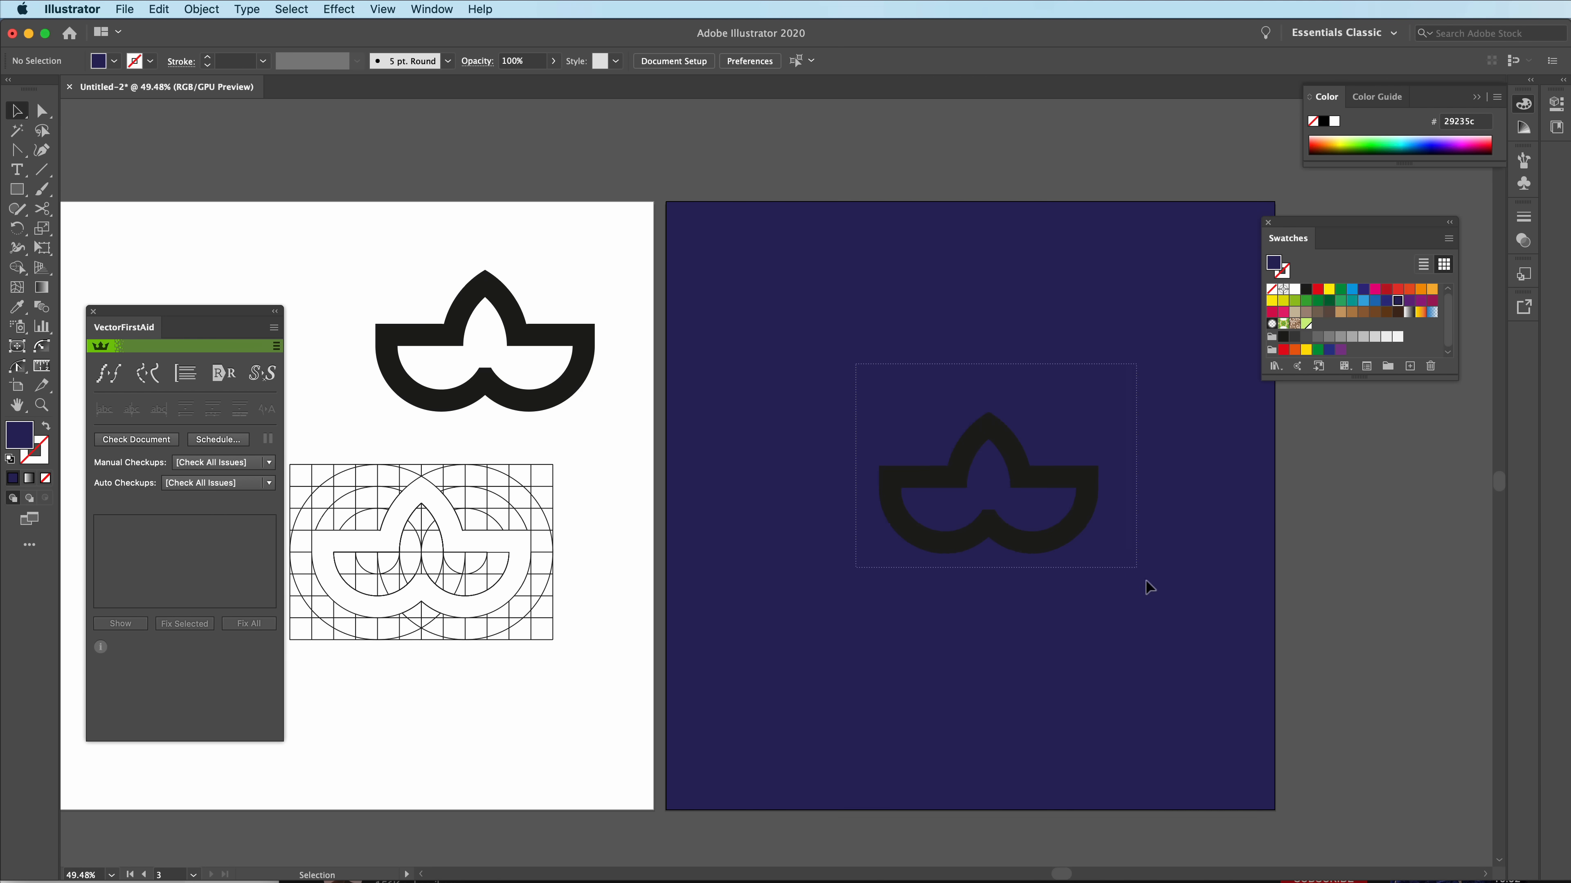
left_click(1306, 324)
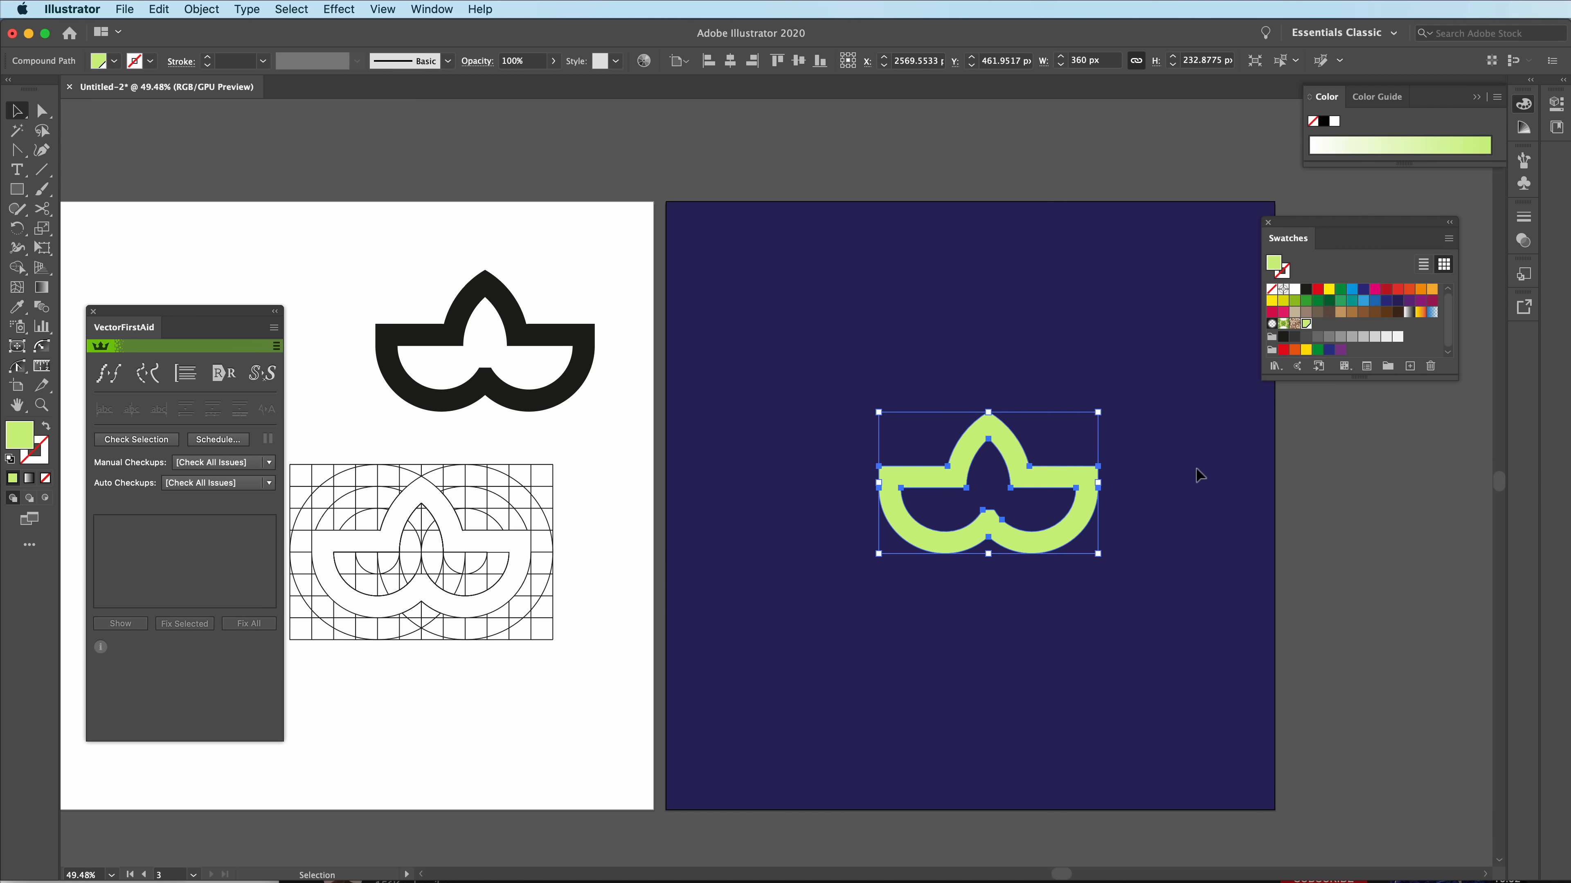
scroll(1063, 489, "up", 2)
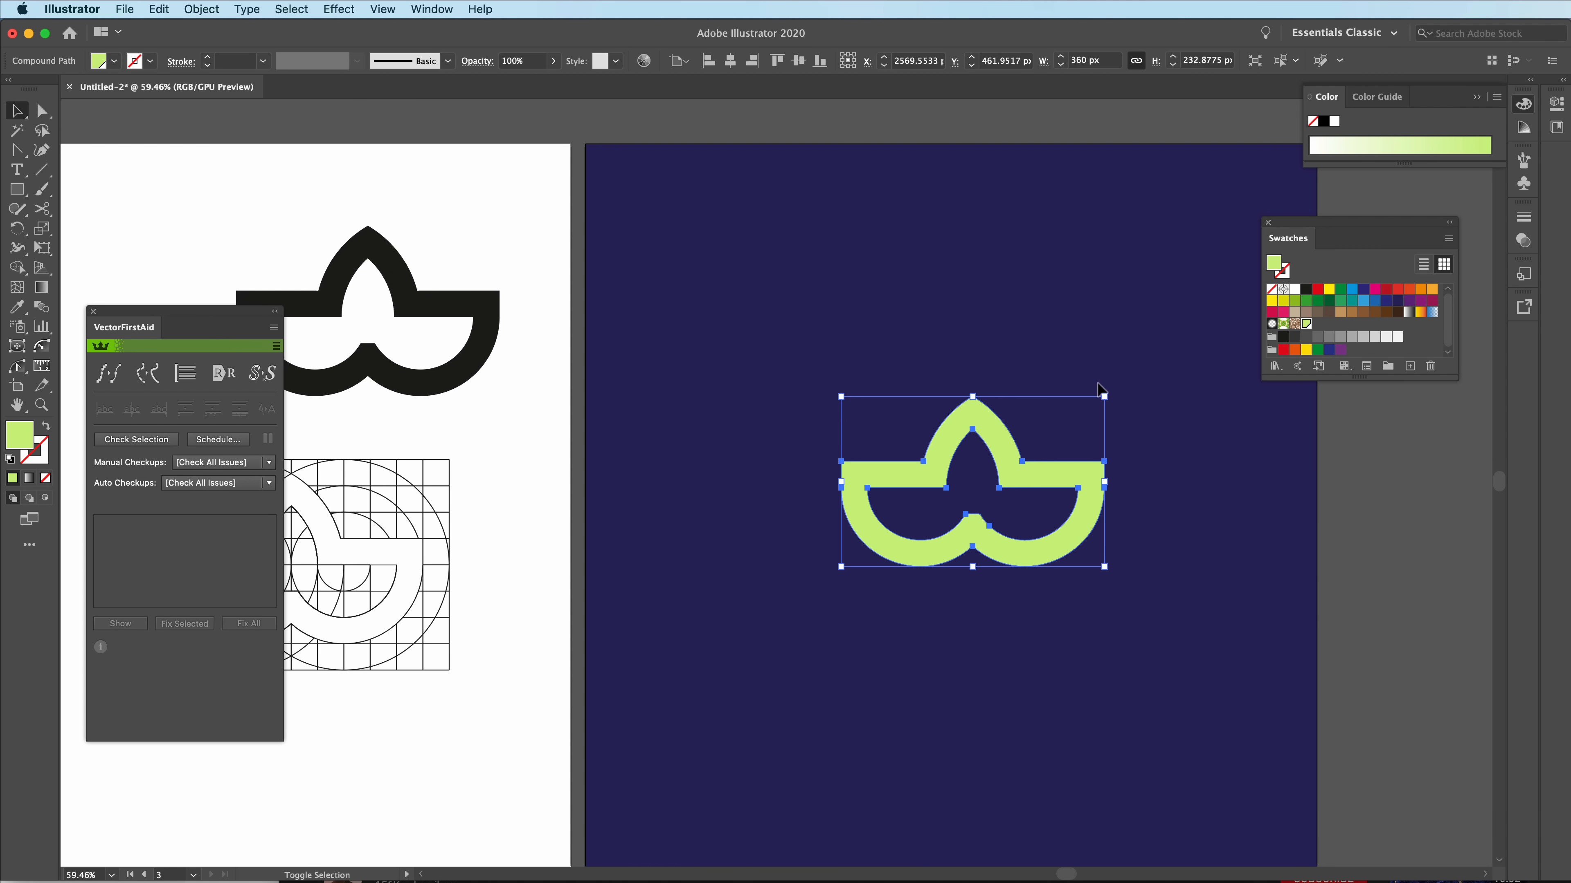
left_click_drag(1105, 396, 1015, 464)
key("super+shift+a")
left_click(1112, 474)
Add the text "Flower Bed" beneath the symbol and enlarge it to about 115.6 pt
key("t")
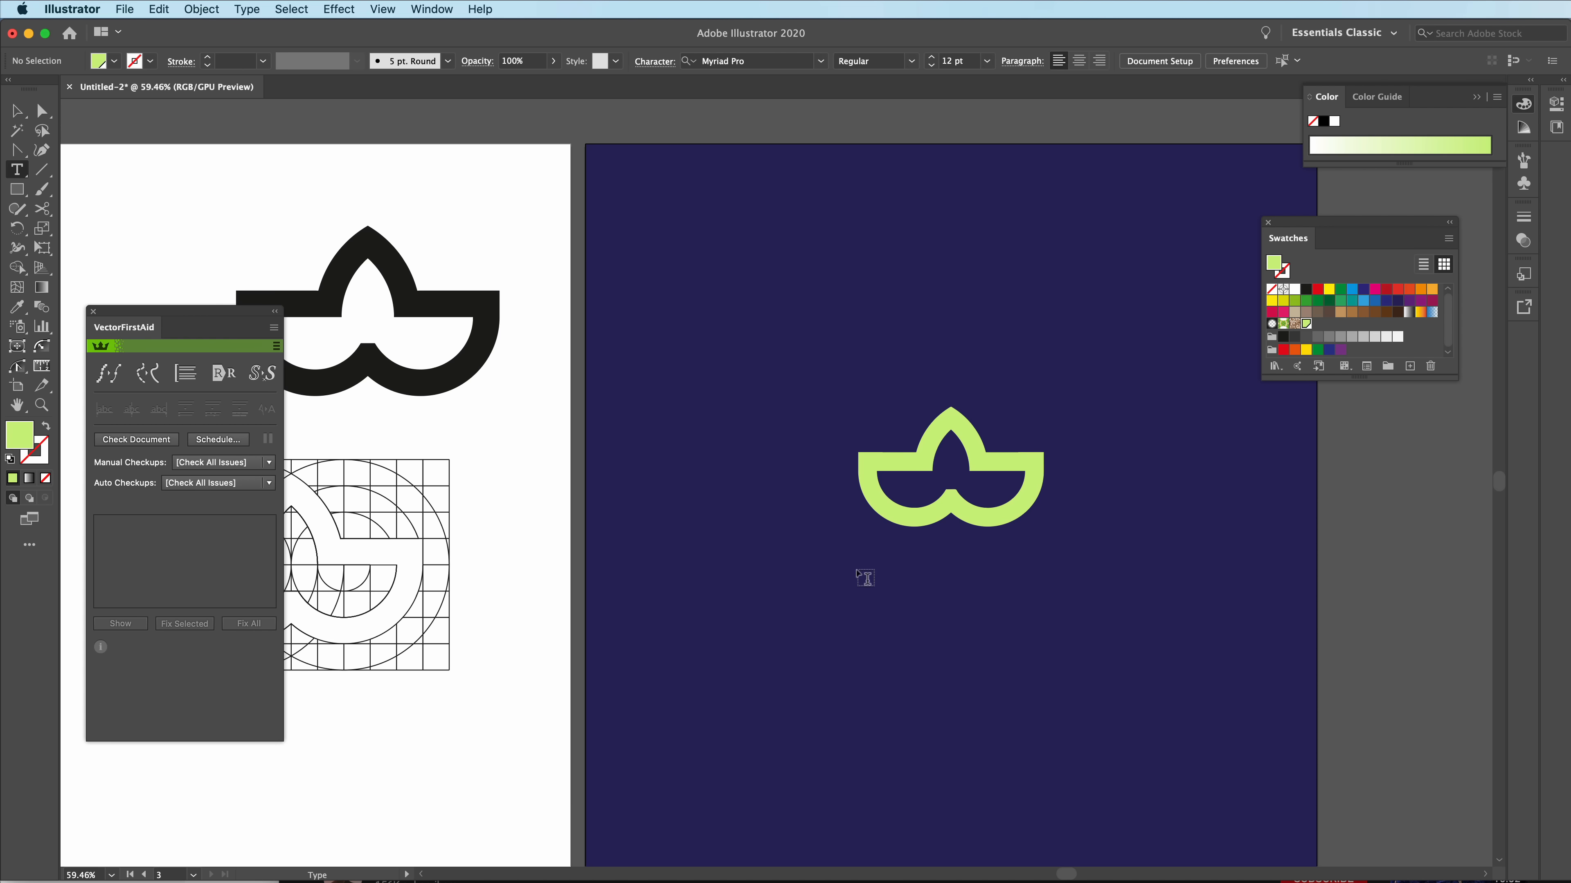
left_click(857, 570)
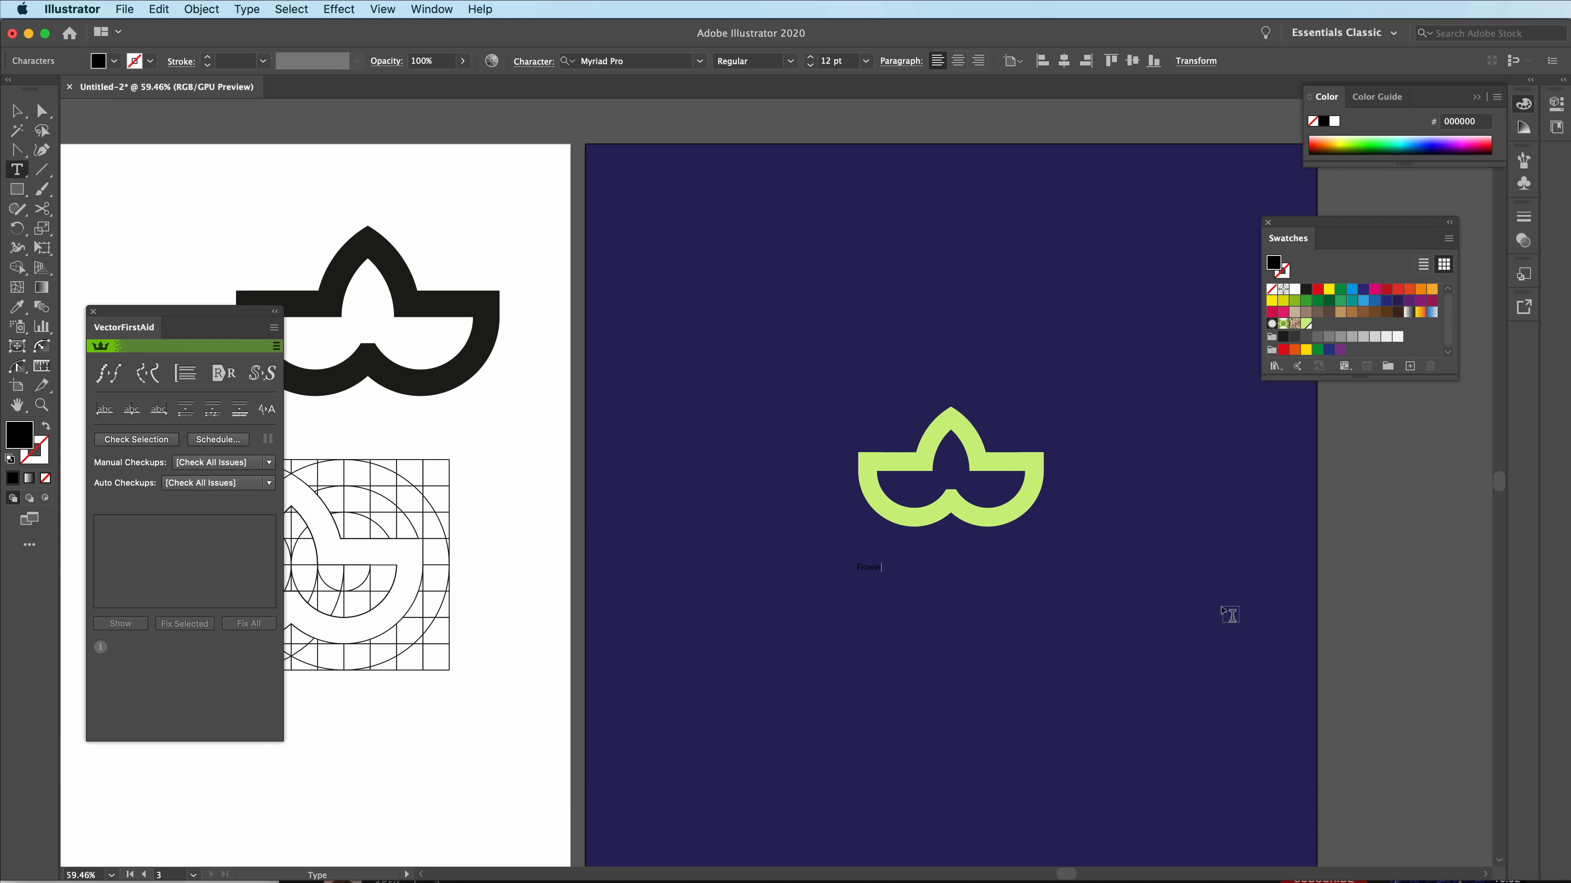
type("Flower Bed")
key("Escape")
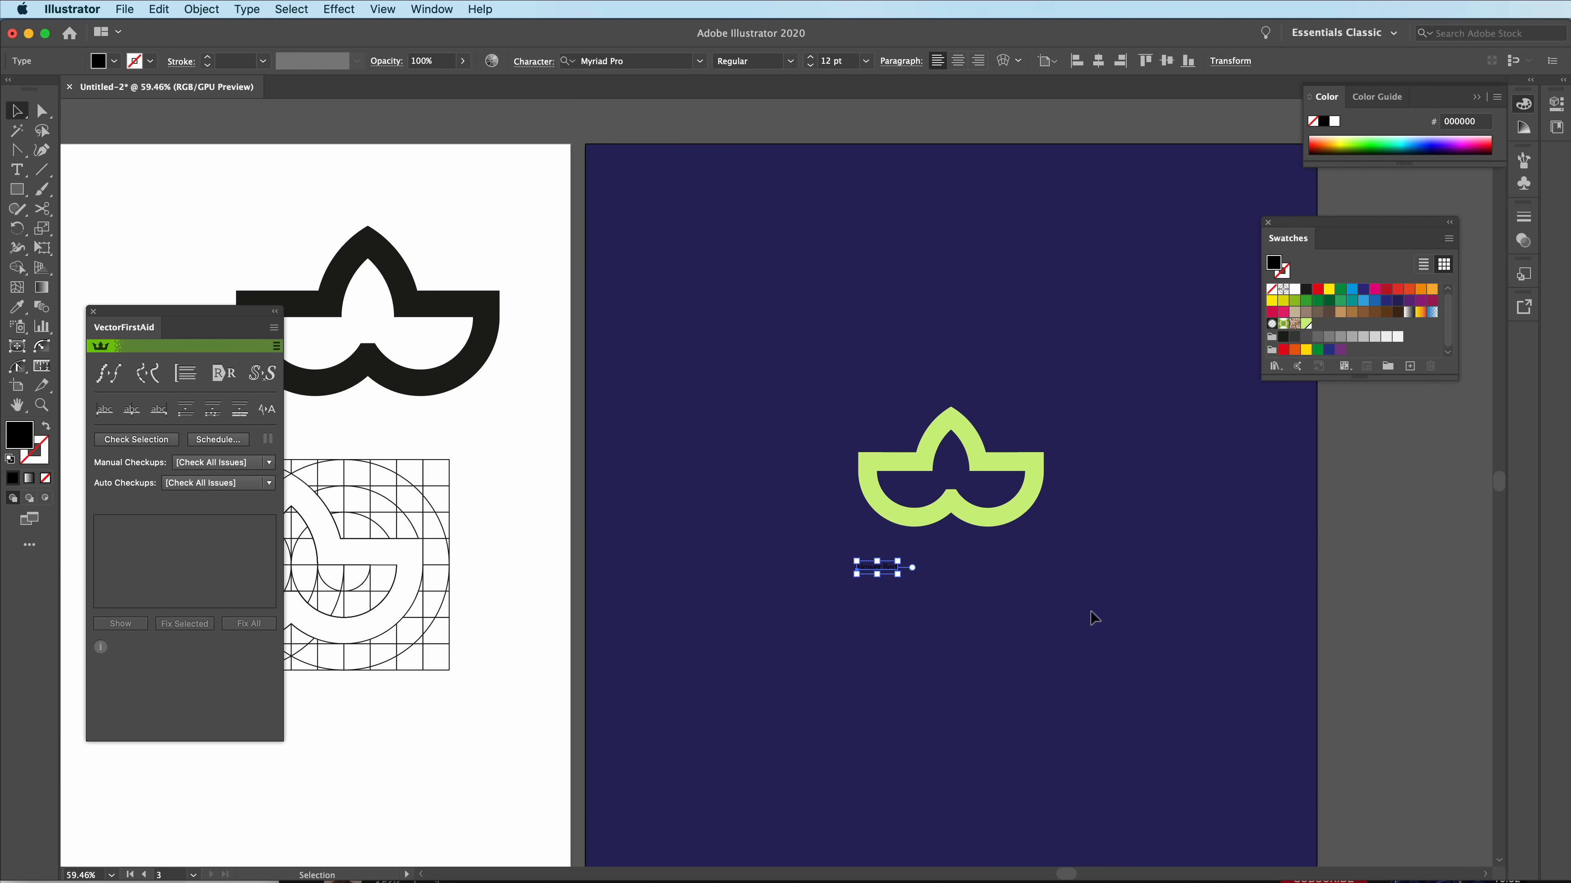
left_click_drag(900, 576, 1137, 687)
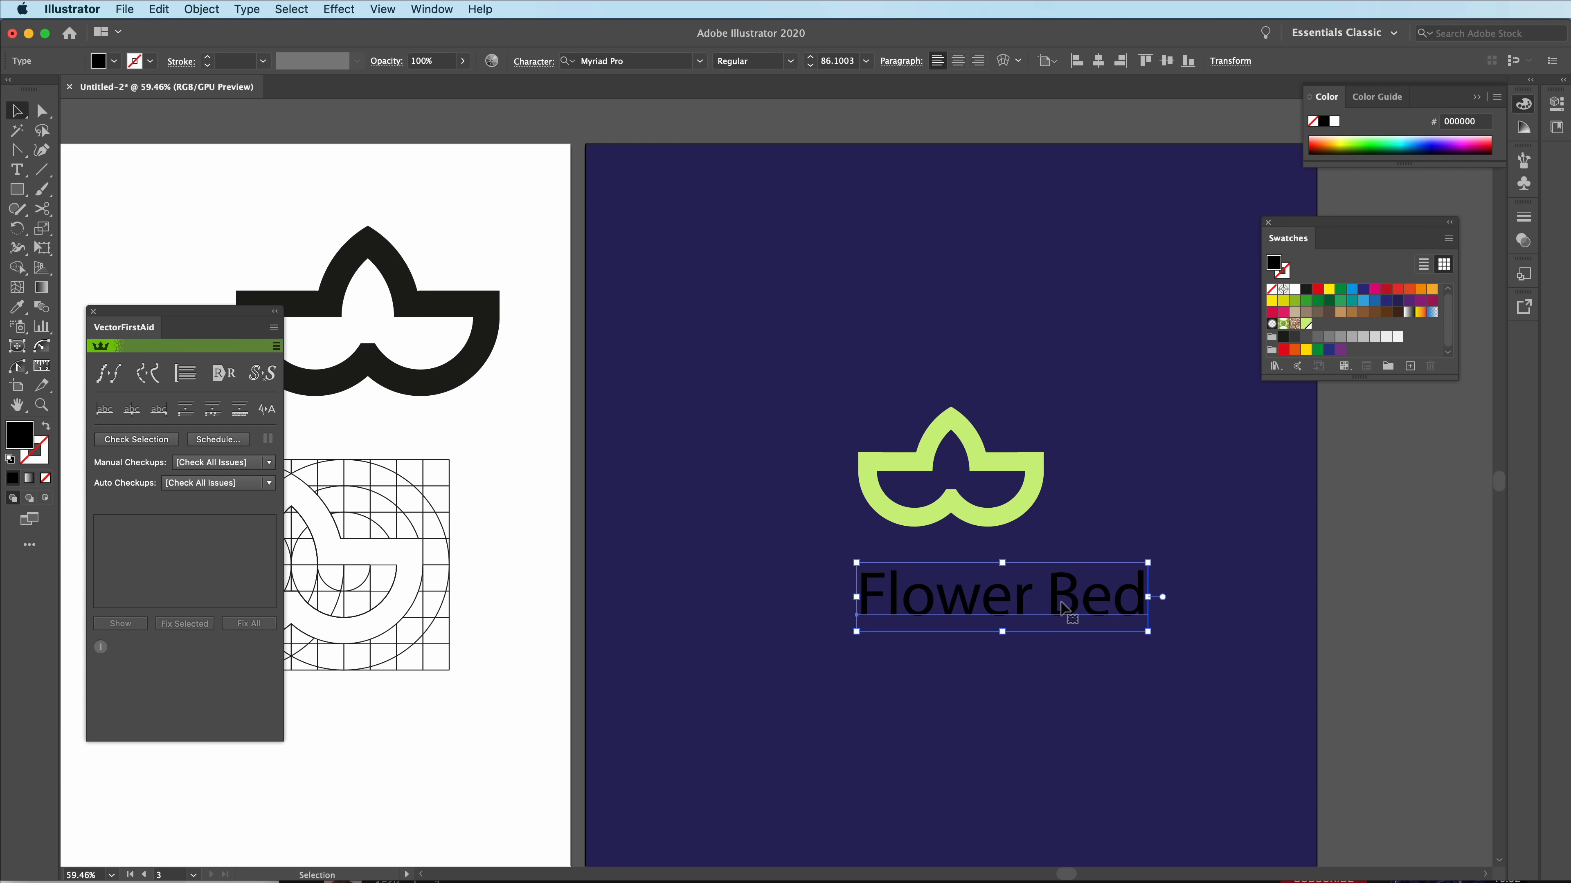
left_click_drag(1065, 608, 1155, 632)
Set the Flower Bed text in Filson Pro Bold and fill it with the symbol's lime green
left_click(668, 59)
type("filson")
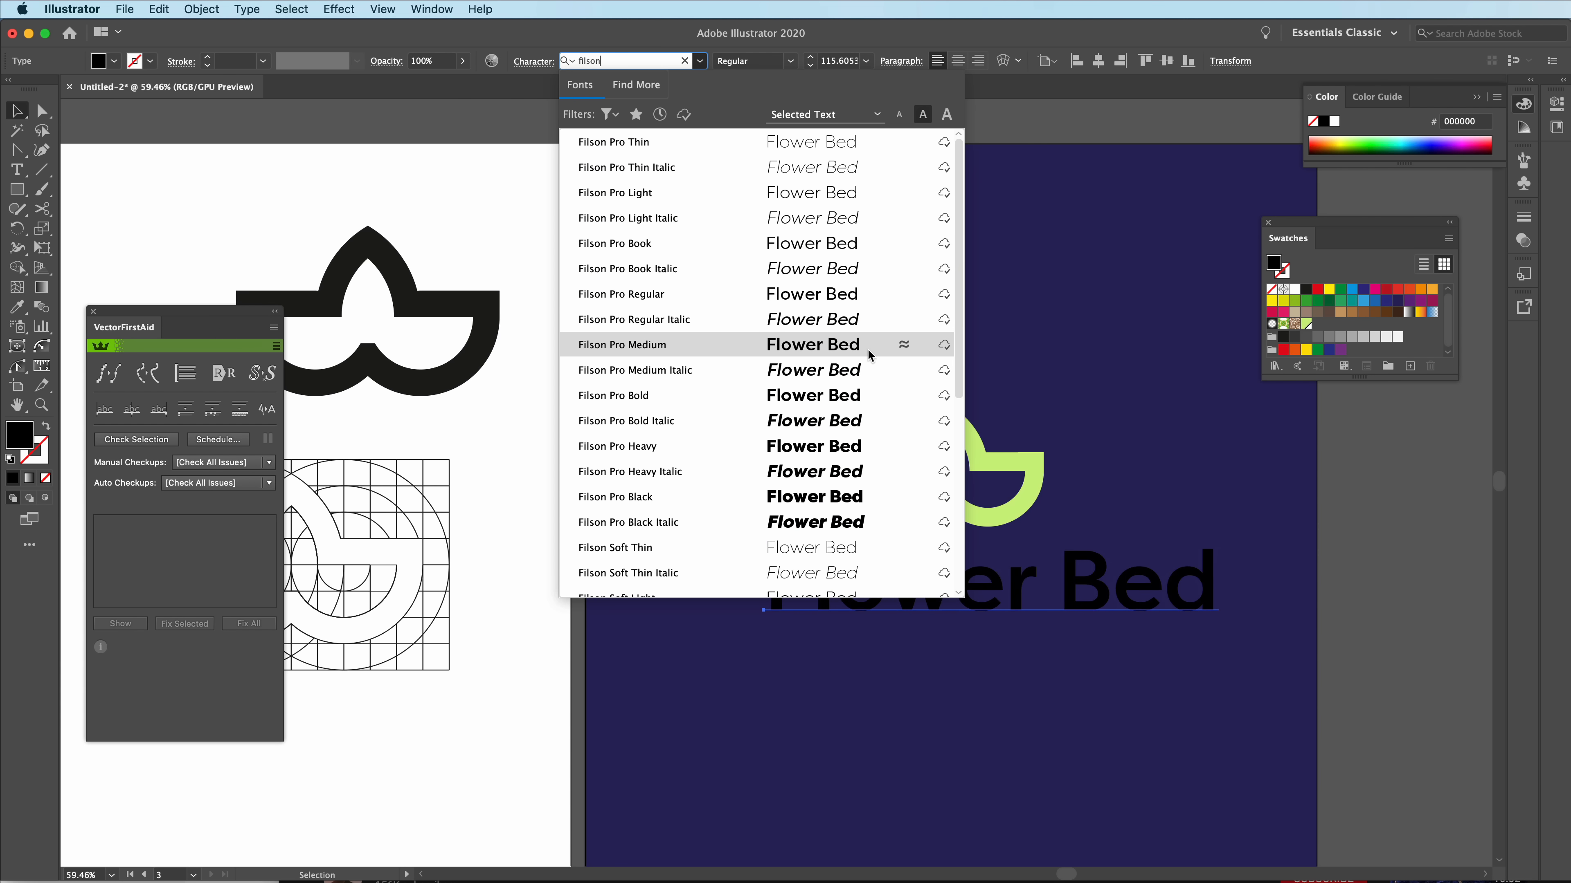
left_click(869, 395)
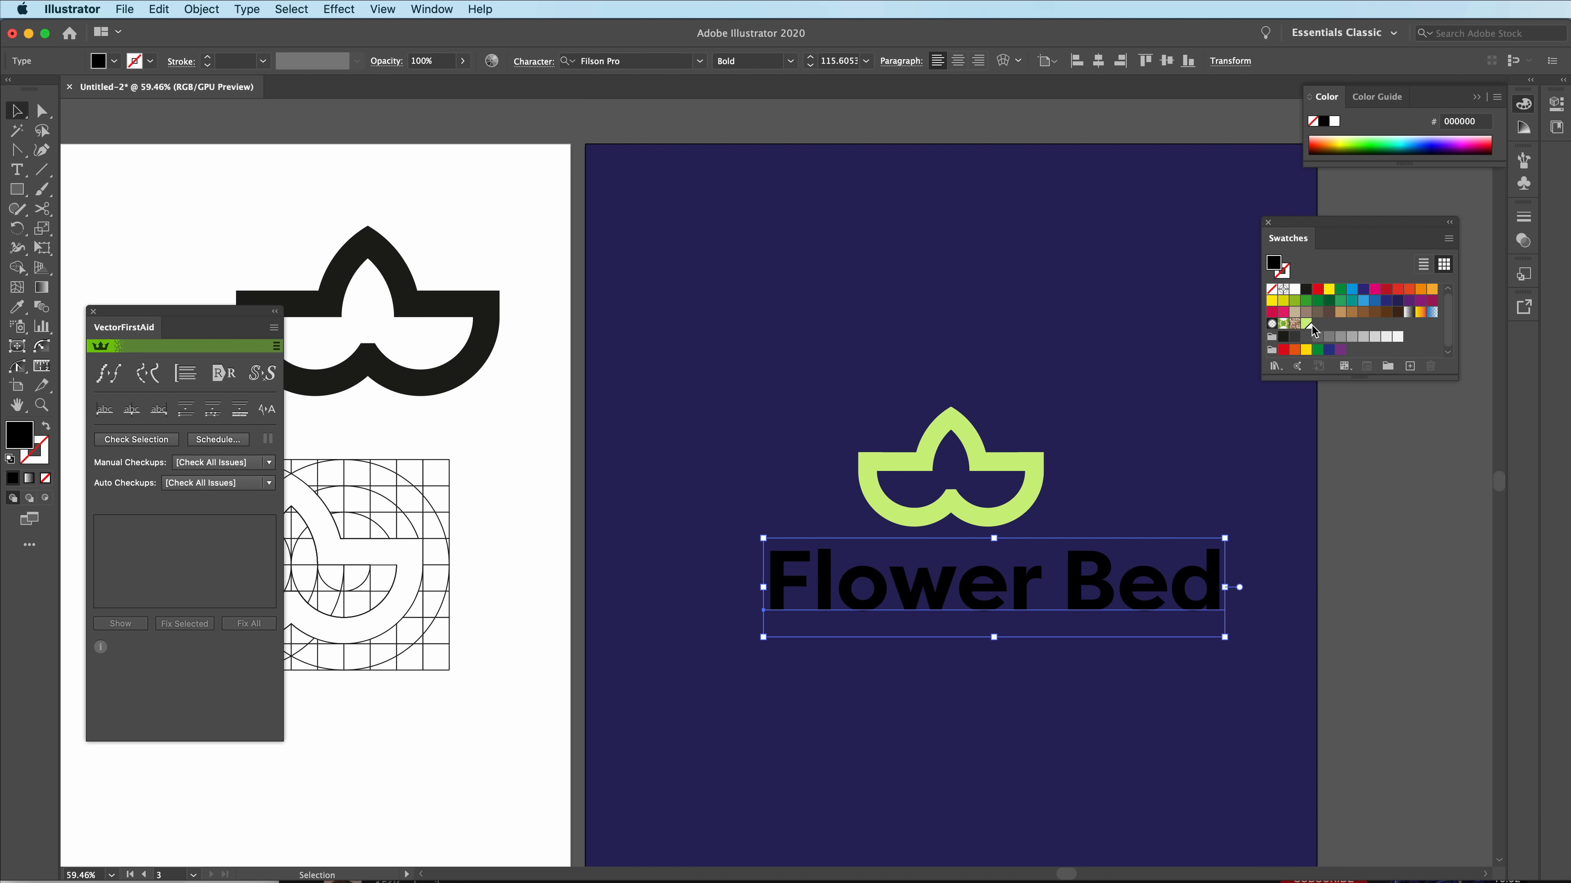
left_click(1311, 325)
Position the symbol above the Flower Bed text and align the two on their horizontal centres
left_click(1209, 510)
left_click_drag(1028, 505, 1058, 497)
left_click_drag(1082, 578, 1061, 578)
left_click(1157, 519)
left_click_drag(1061, 500, 1057, 502)
left_click(1124, 414)
left_click(1053, 456)
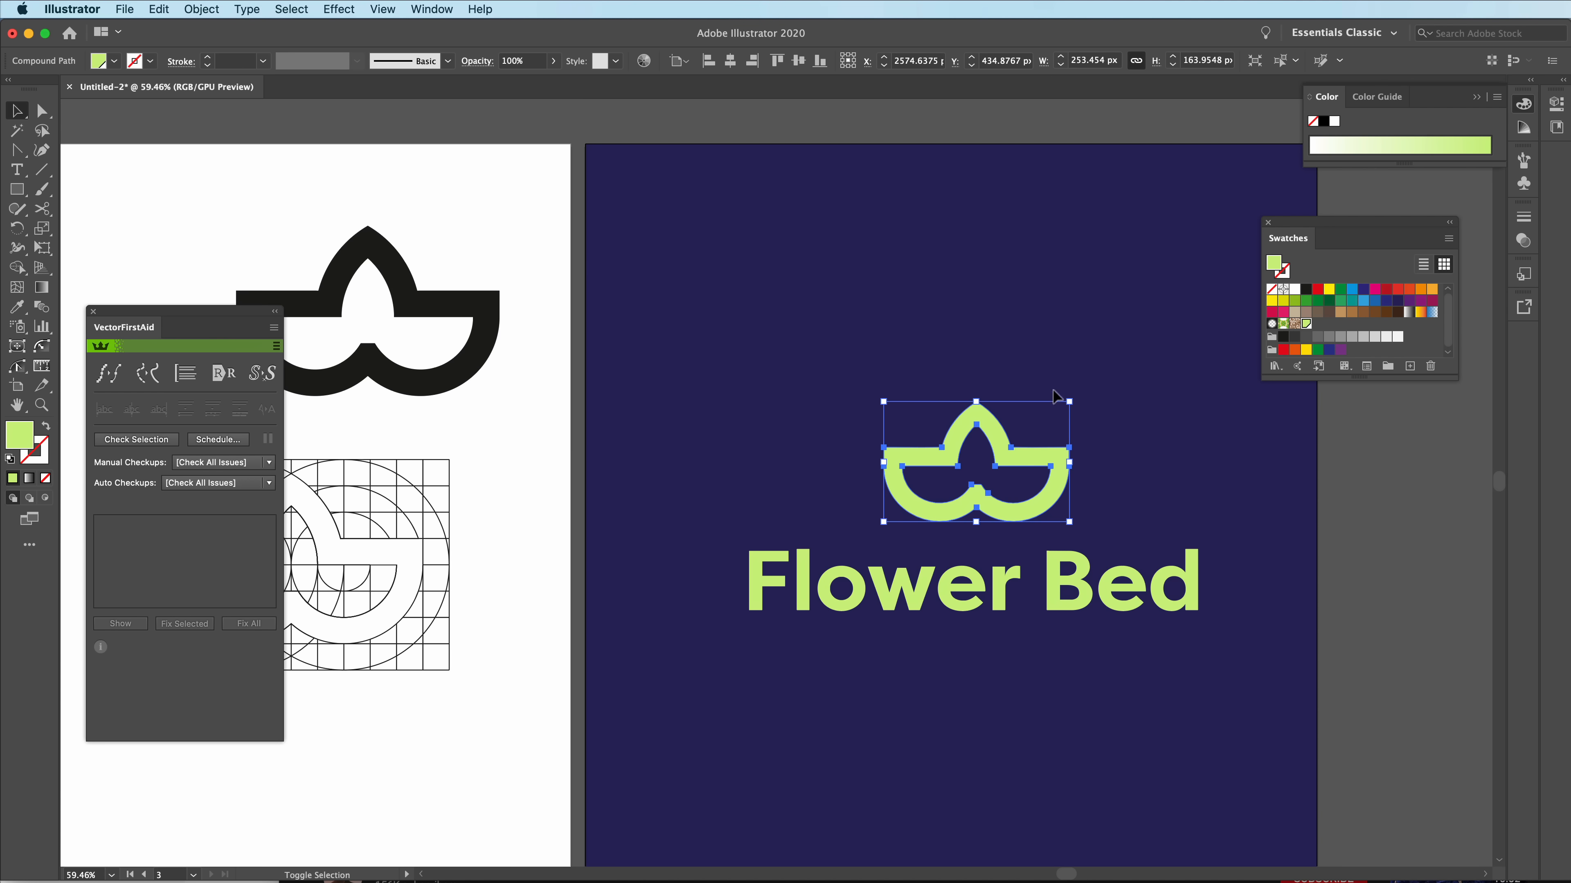
left_click(818, 613, "shift")
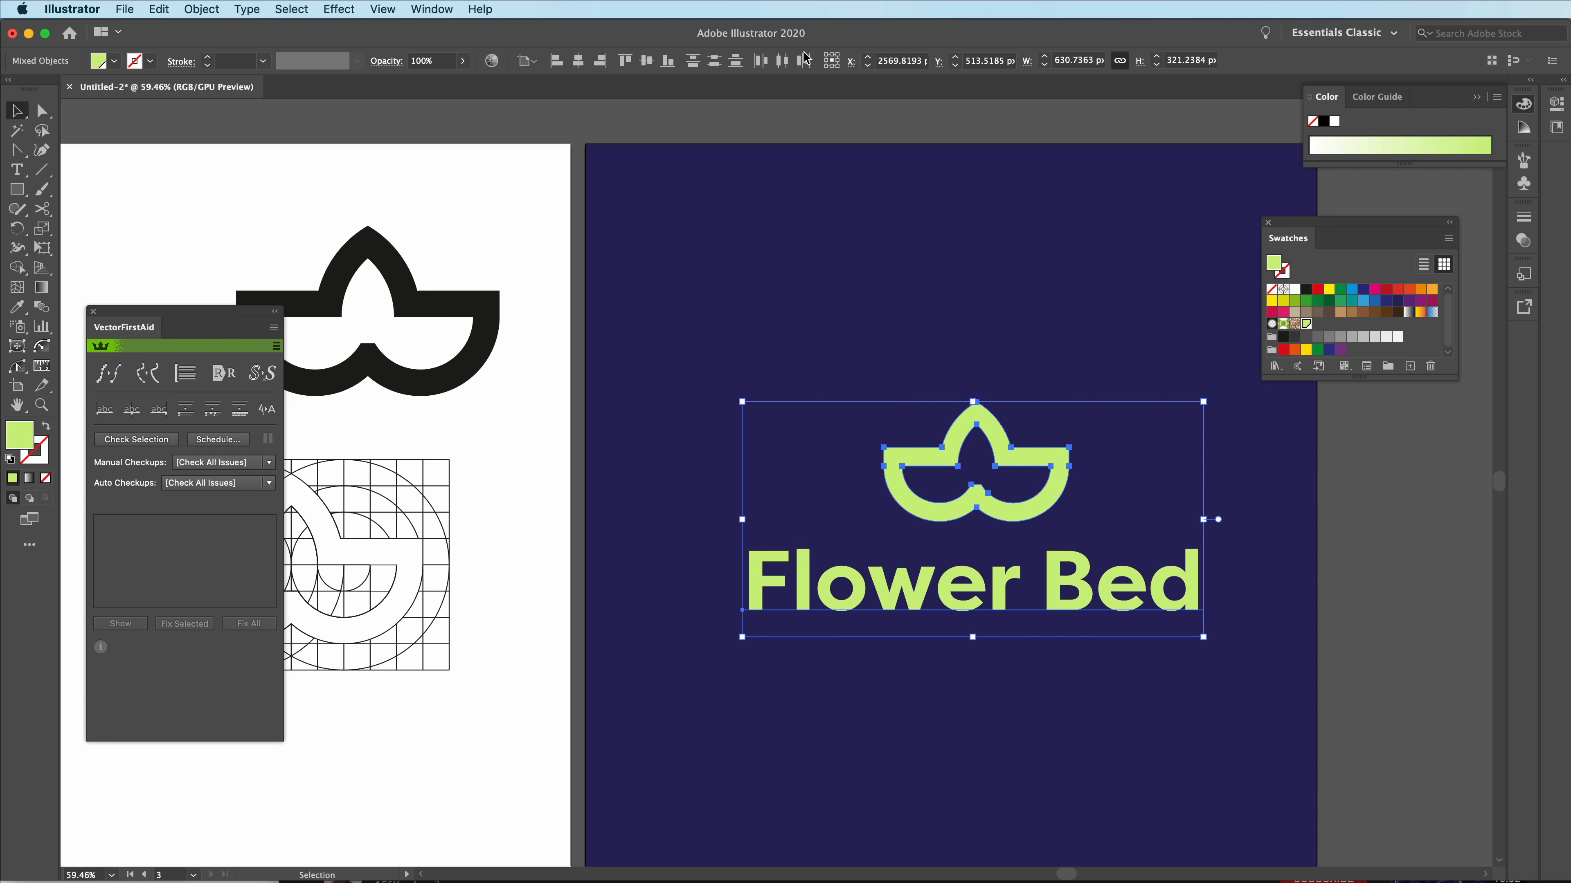
left_click(585, 65)
Scale the symbol and text down, making the symbol smaller relative to the lettering, and centre them on the blue artboard
left_click(1058, 433)
left_click_drag(1142, 552, 1083, 488)
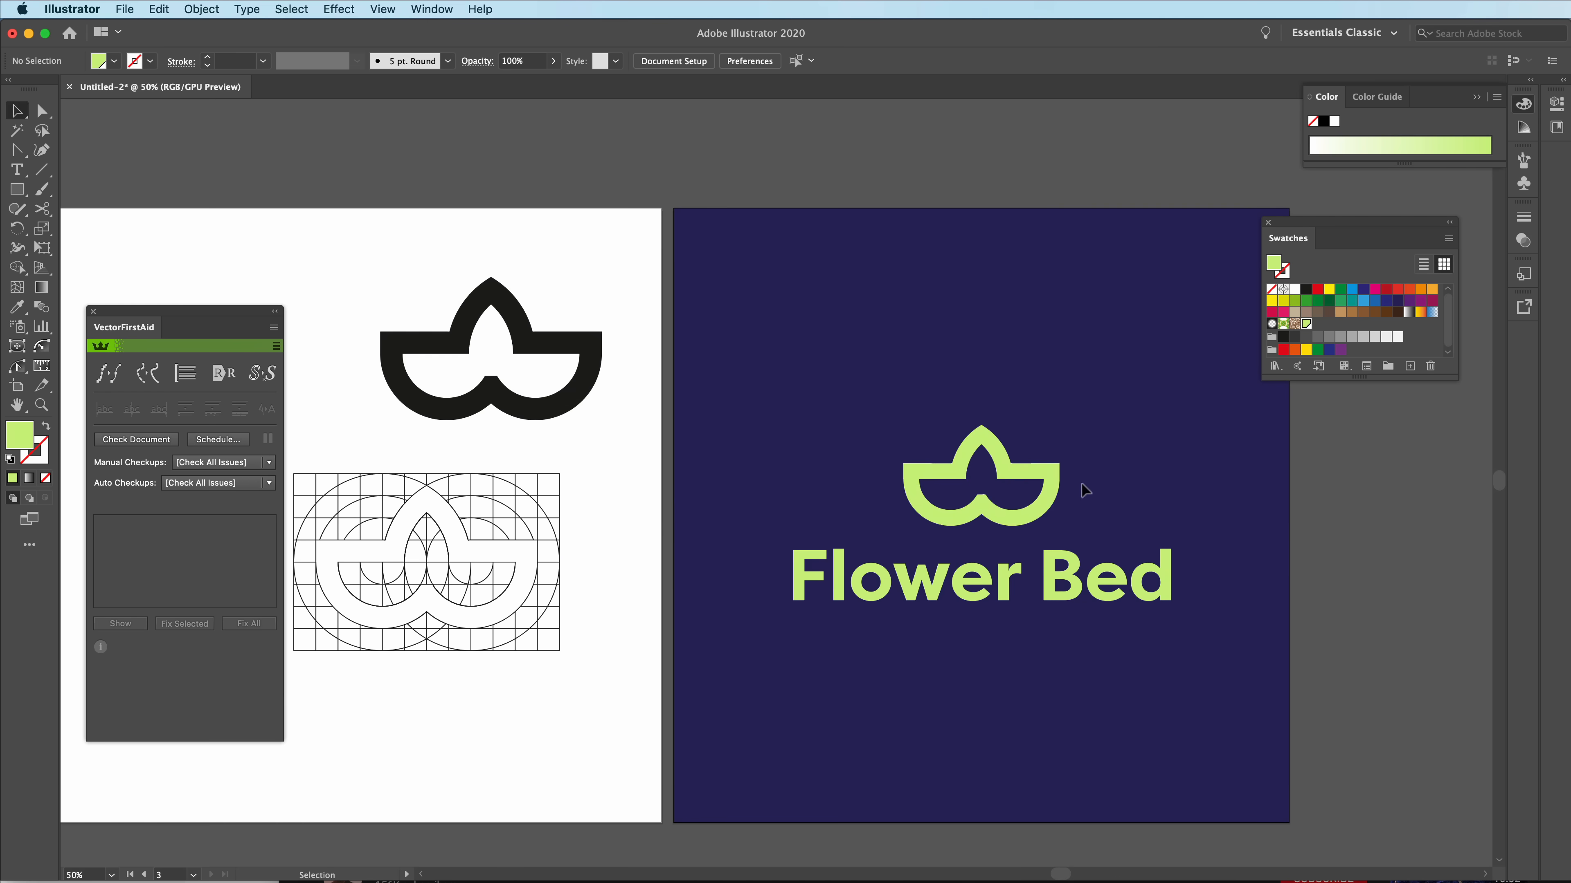
left_click(1053, 475)
left_click_drag(1020, 465, 911, 576)
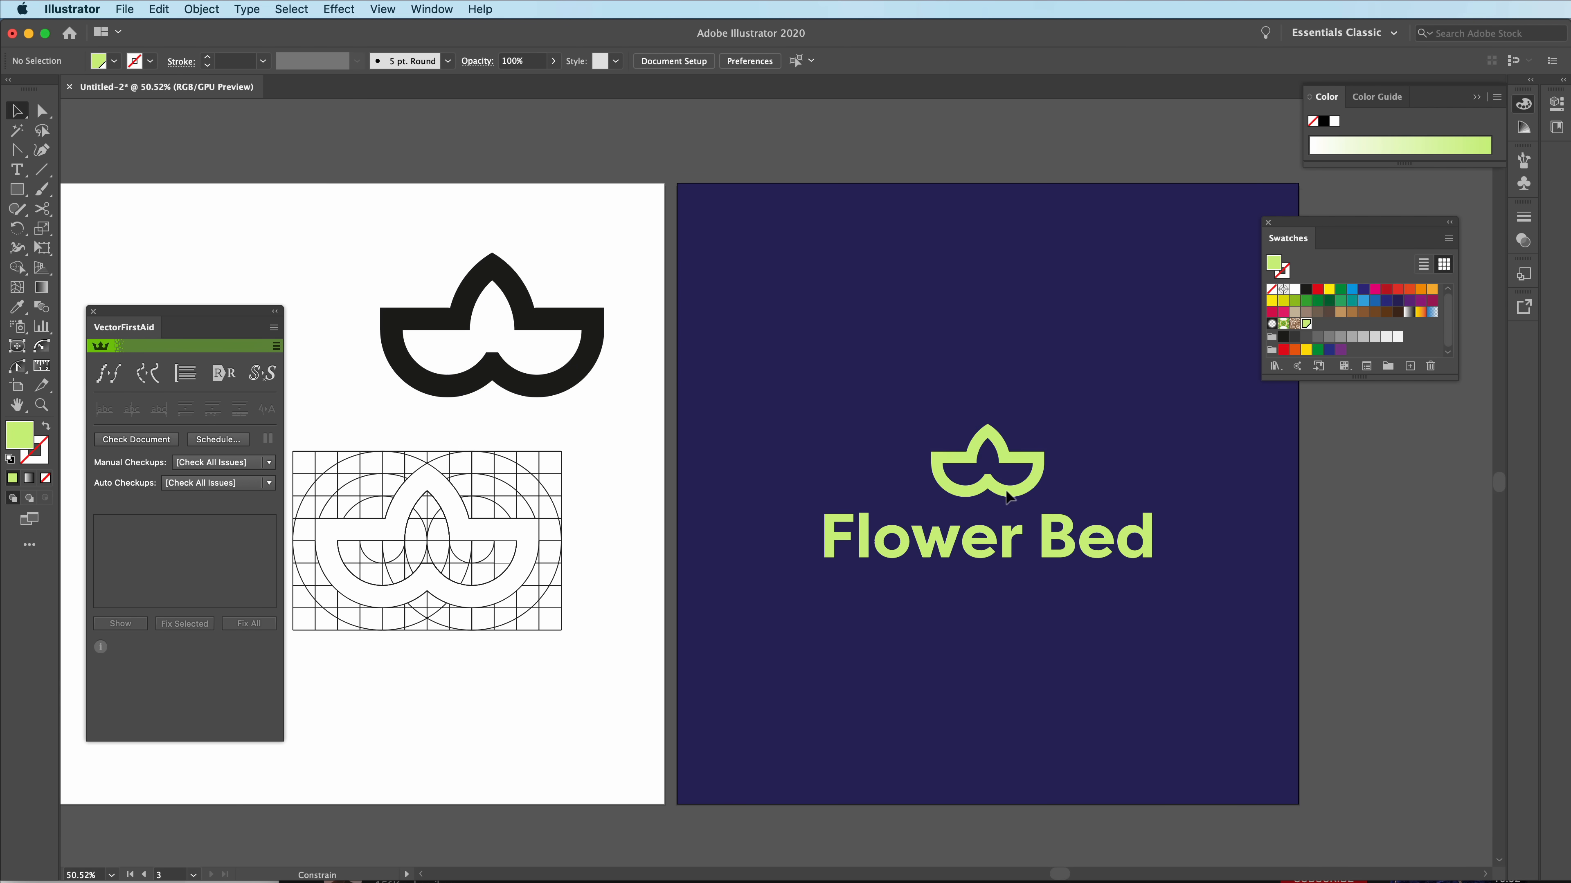
Duplicate the blue Flower Bed artboard with its artwork to the right of the original
left_click(1097, 467)
key("z")
left_click(1062, 530)
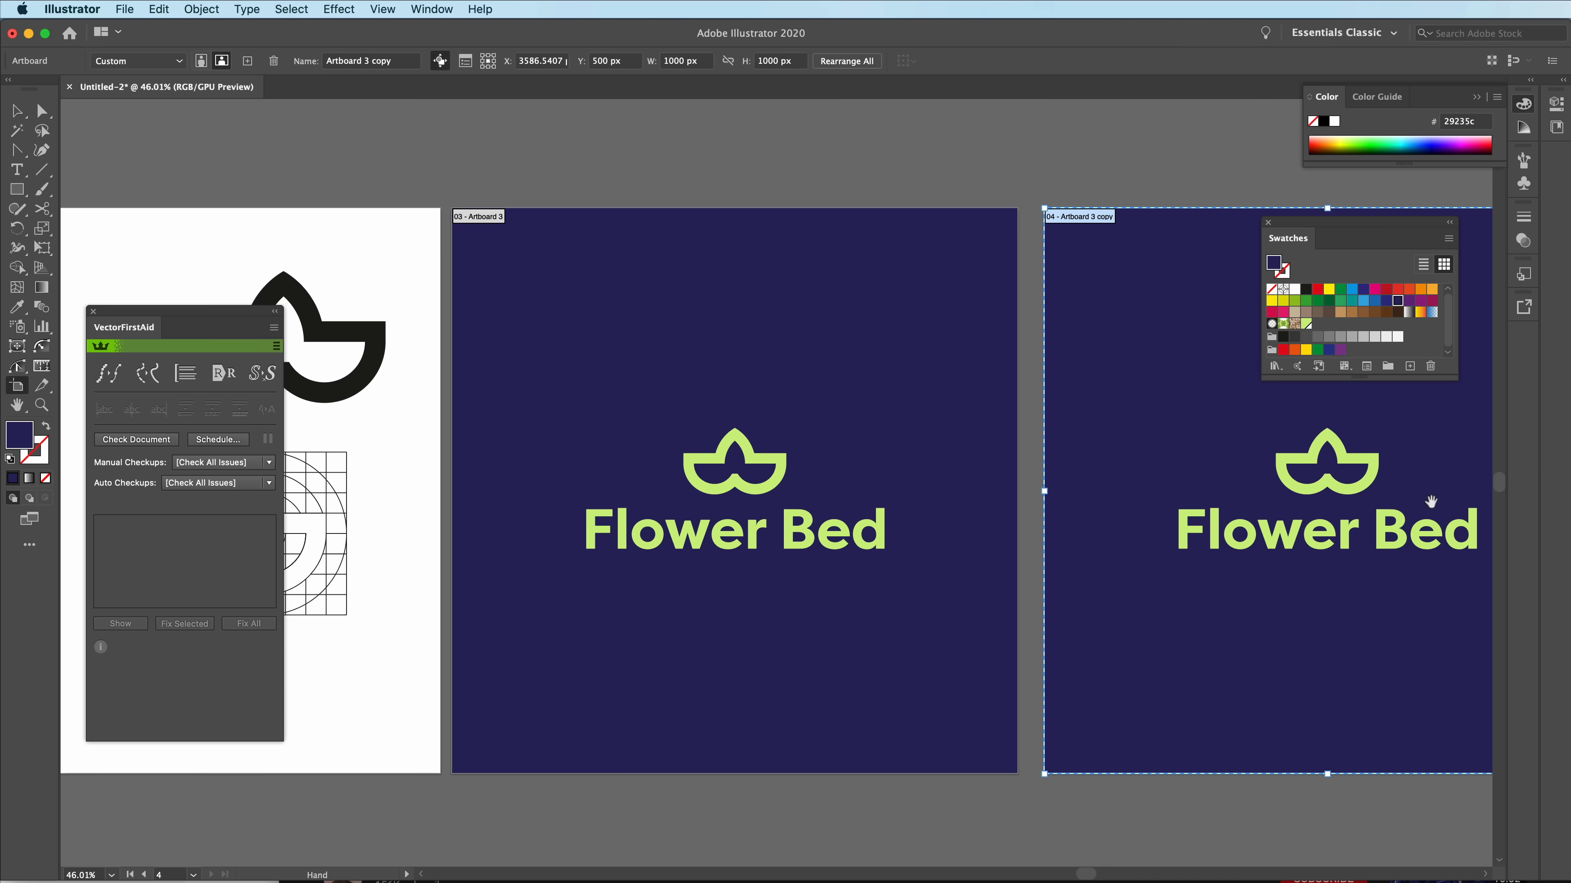
Copy the black symbol with mirrored upper and lower halves from its artboard for use on the duplicated blue artboard
scroll(742, 495, "right", 5)
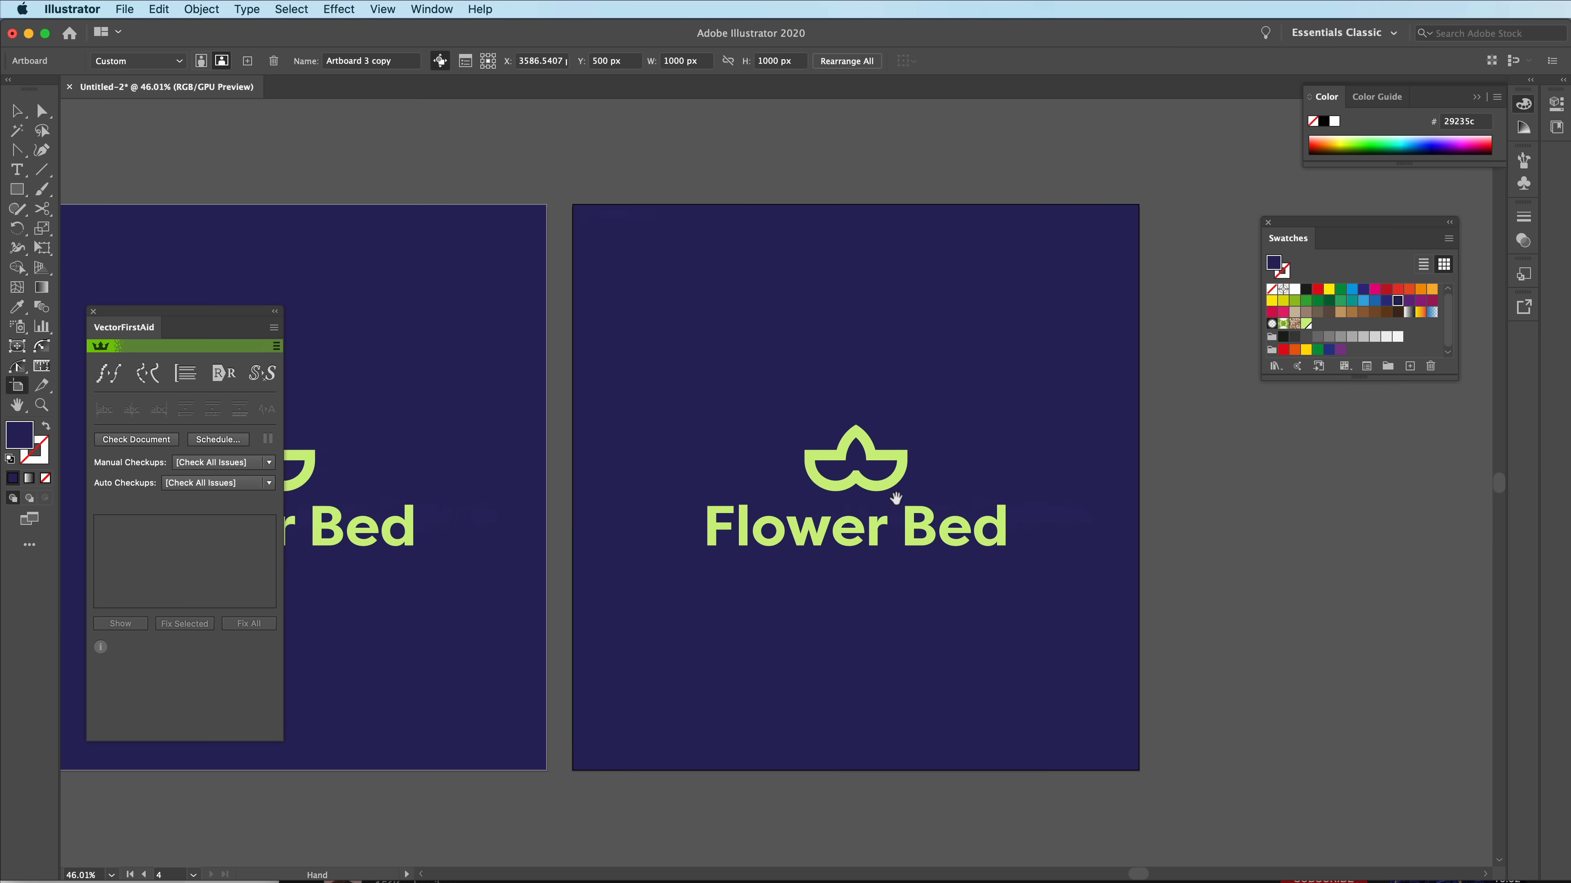
left_click(856, 457)
left_click(1071, 686)
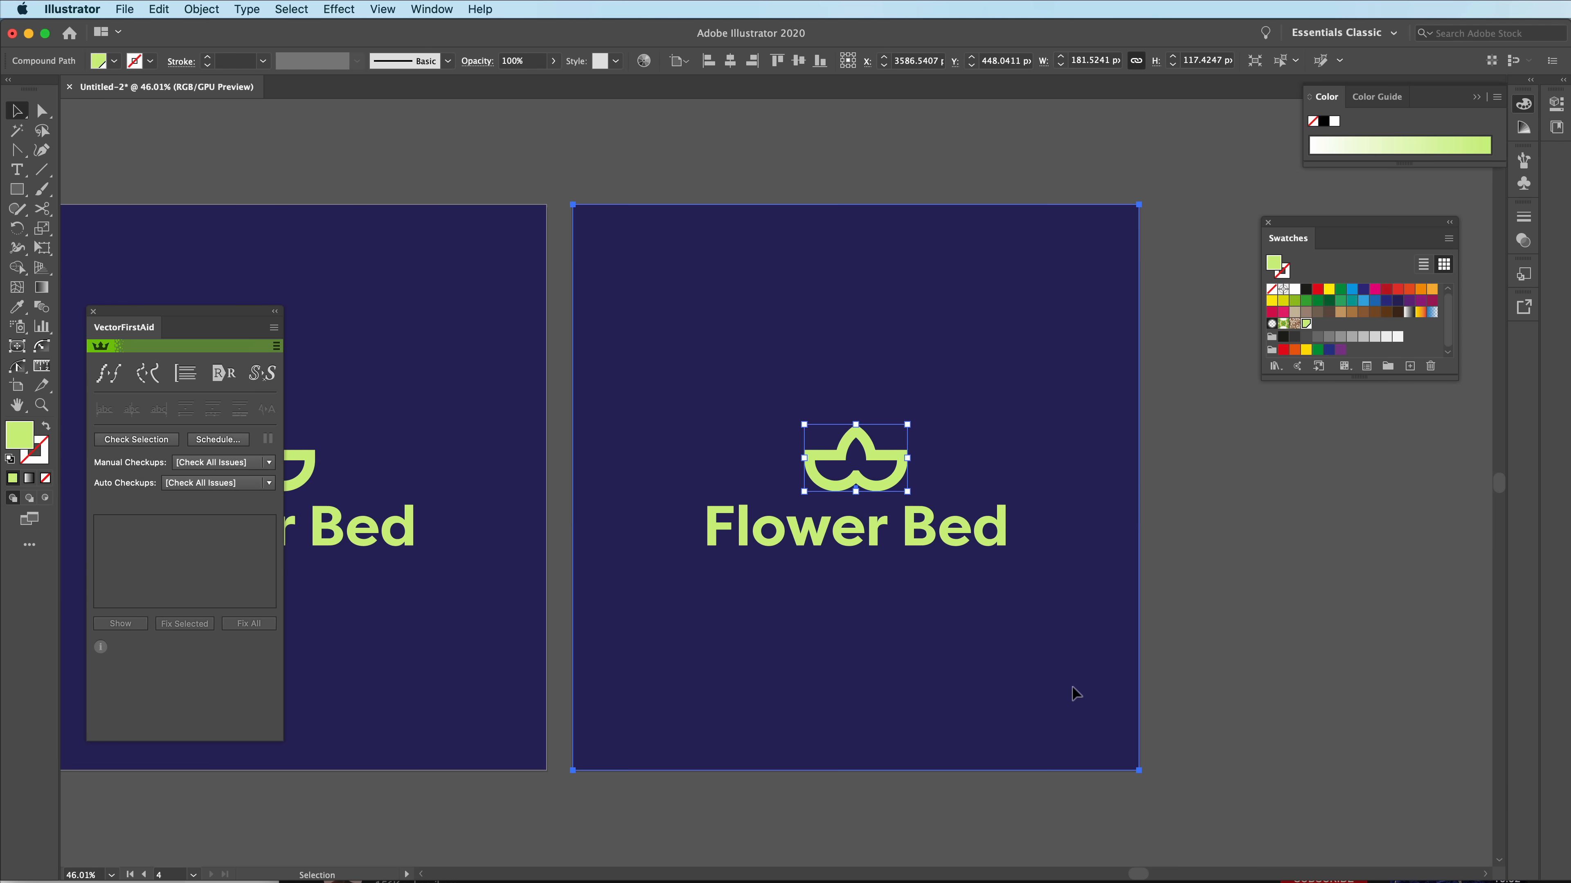
left_click(561, 638)
left_click_drag(561, 638, 815, 669)
left_click_drag(714, 643, 638, 646)
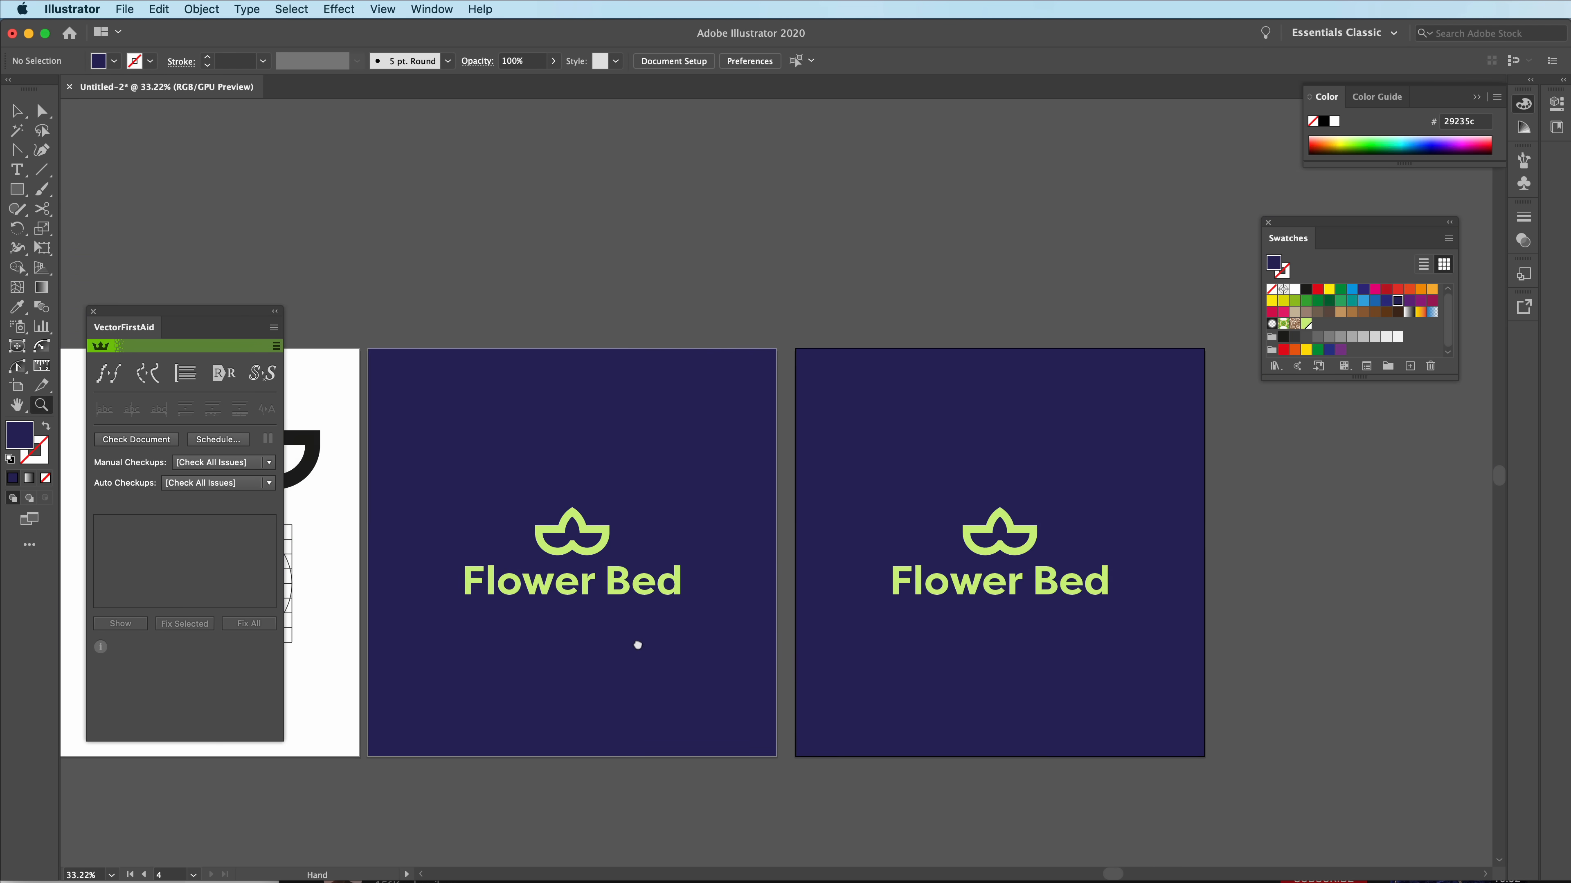
left_click_drag(519, 661, 1152, 615)
left_click_drag(483, 348, 364, 435)
left_click_drag(1421, 596, 634, 650)
Replace the lime green symbol on the duplicated blue artboard with the copied one, placed above the Flower Bed text
left_click(863, 554)
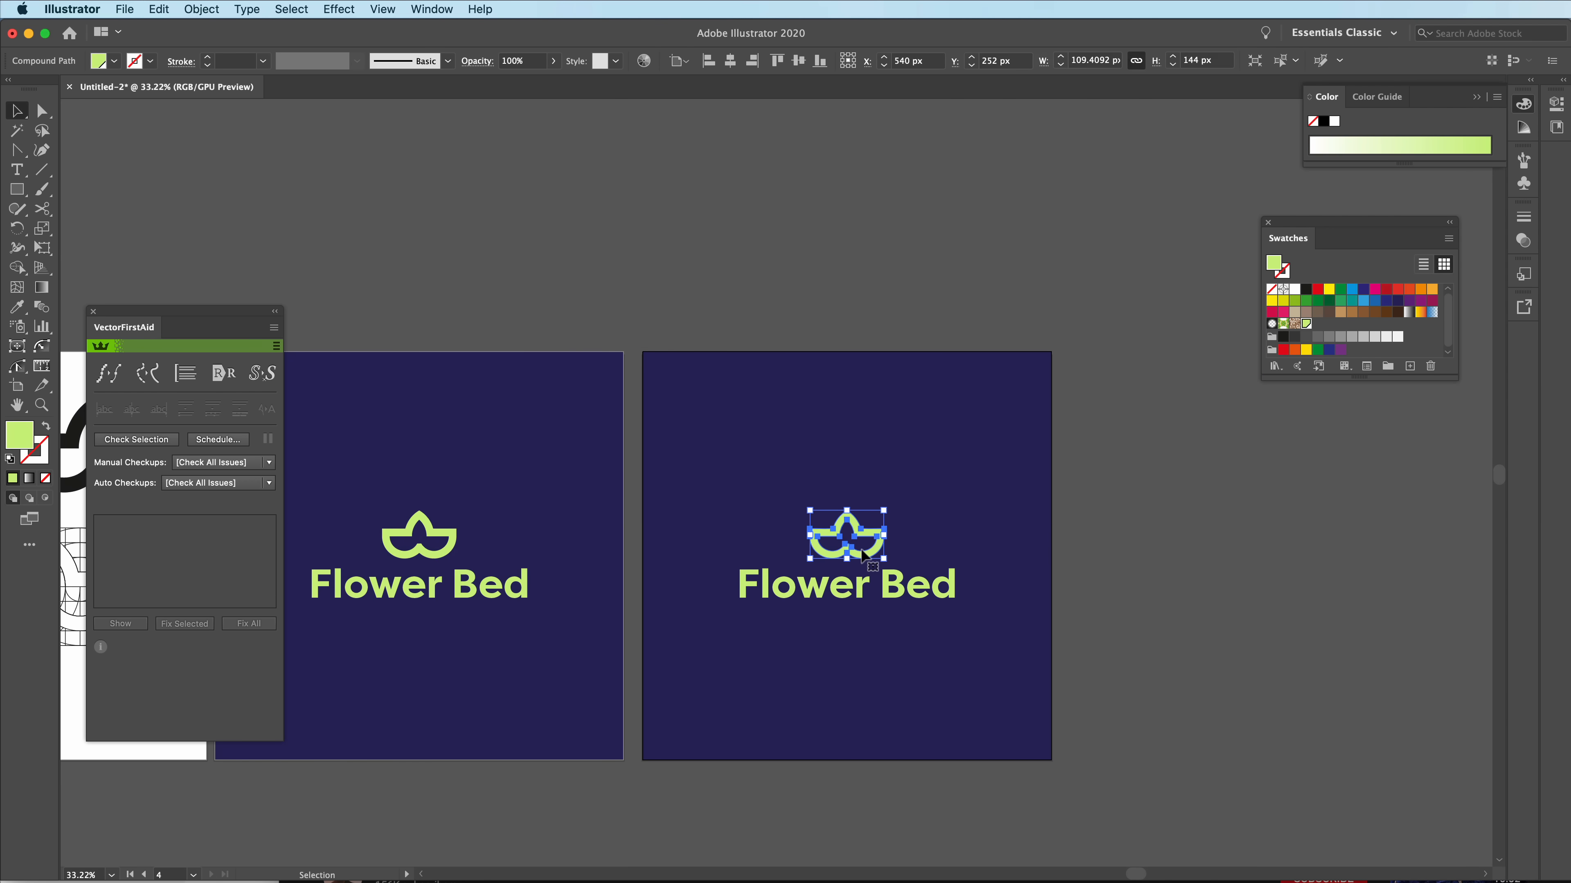
key("Delete")
key("super+v")
left_click_drag(851, 551, 1028, 385)
left_click_drag(725, 278, 862, 368)
Fill the pasted symbol with the lime green sampled from the Flower Bed text
key("i")
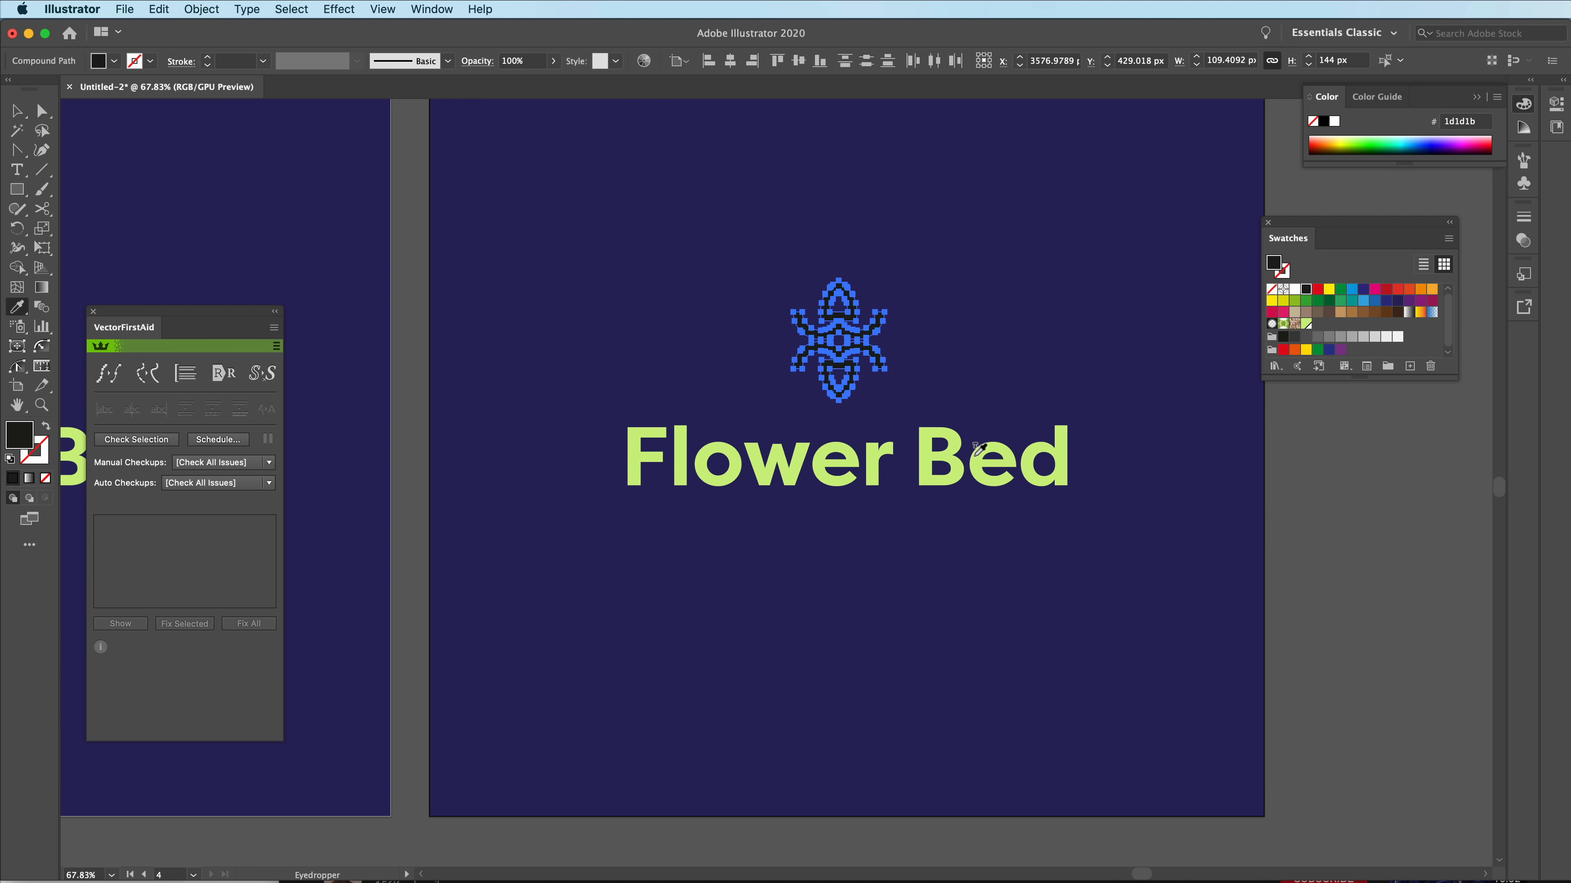
left_click(953, 473)
key("v")
left_click(1062, 397)
Move the symbol's lower half down slightly to widen the gap between its two mirrored halves
left_click_drag(959, 390, 1019, 459)
left_click_drag(874, 440, 959, 438)
left_click(914, 421)
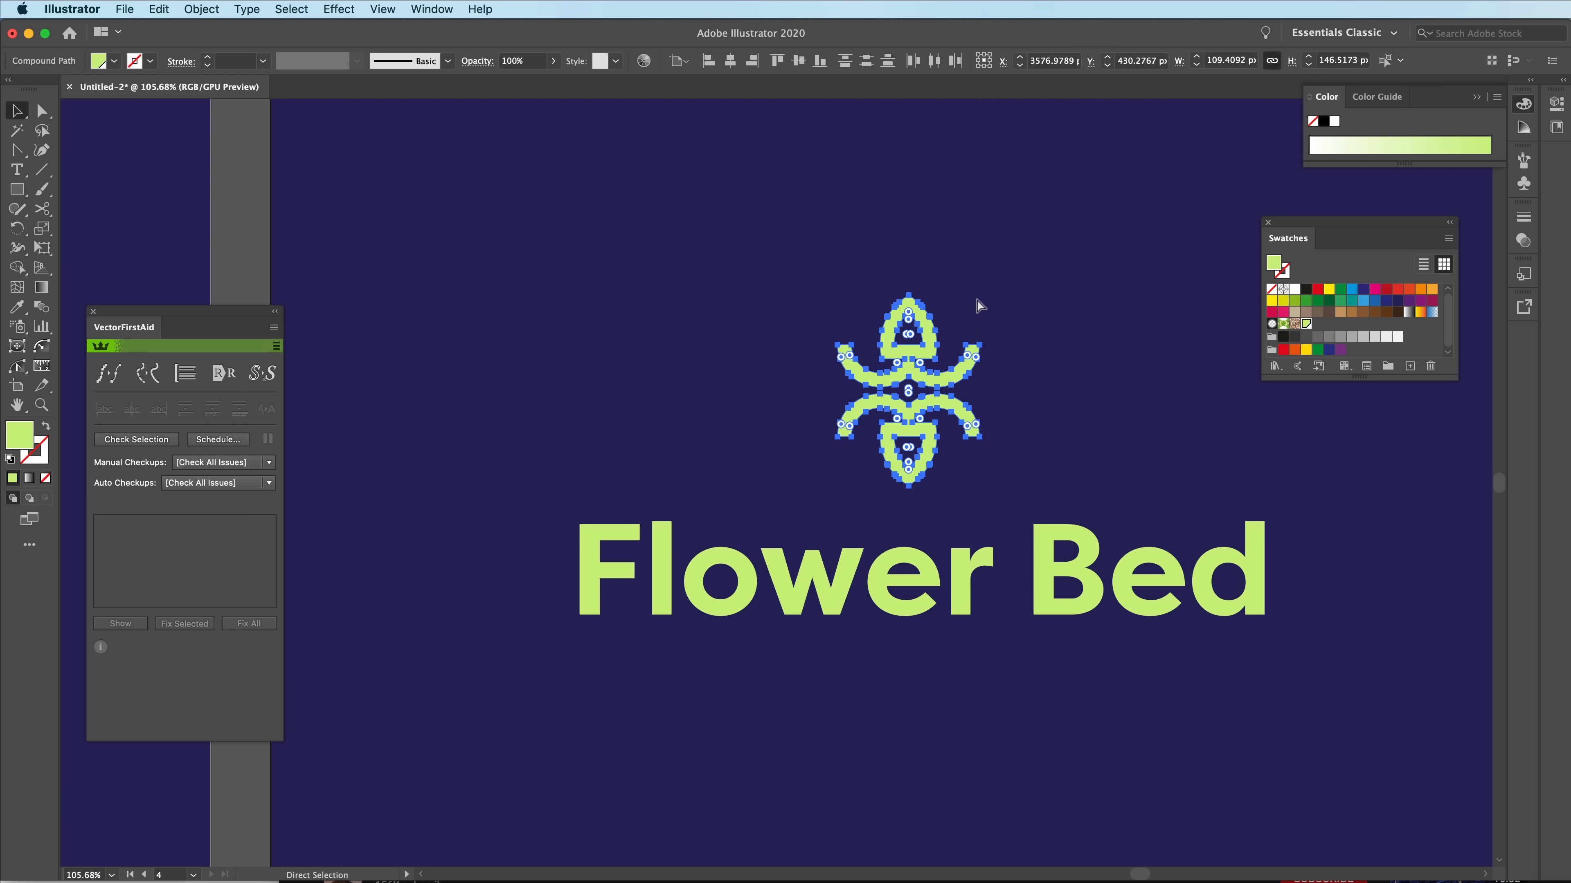
Group the symbol's parts and centre the group horizontally above the Flower Bed text
left_click(1005, 304)
left_click_drag(945, 379, 952, 379)
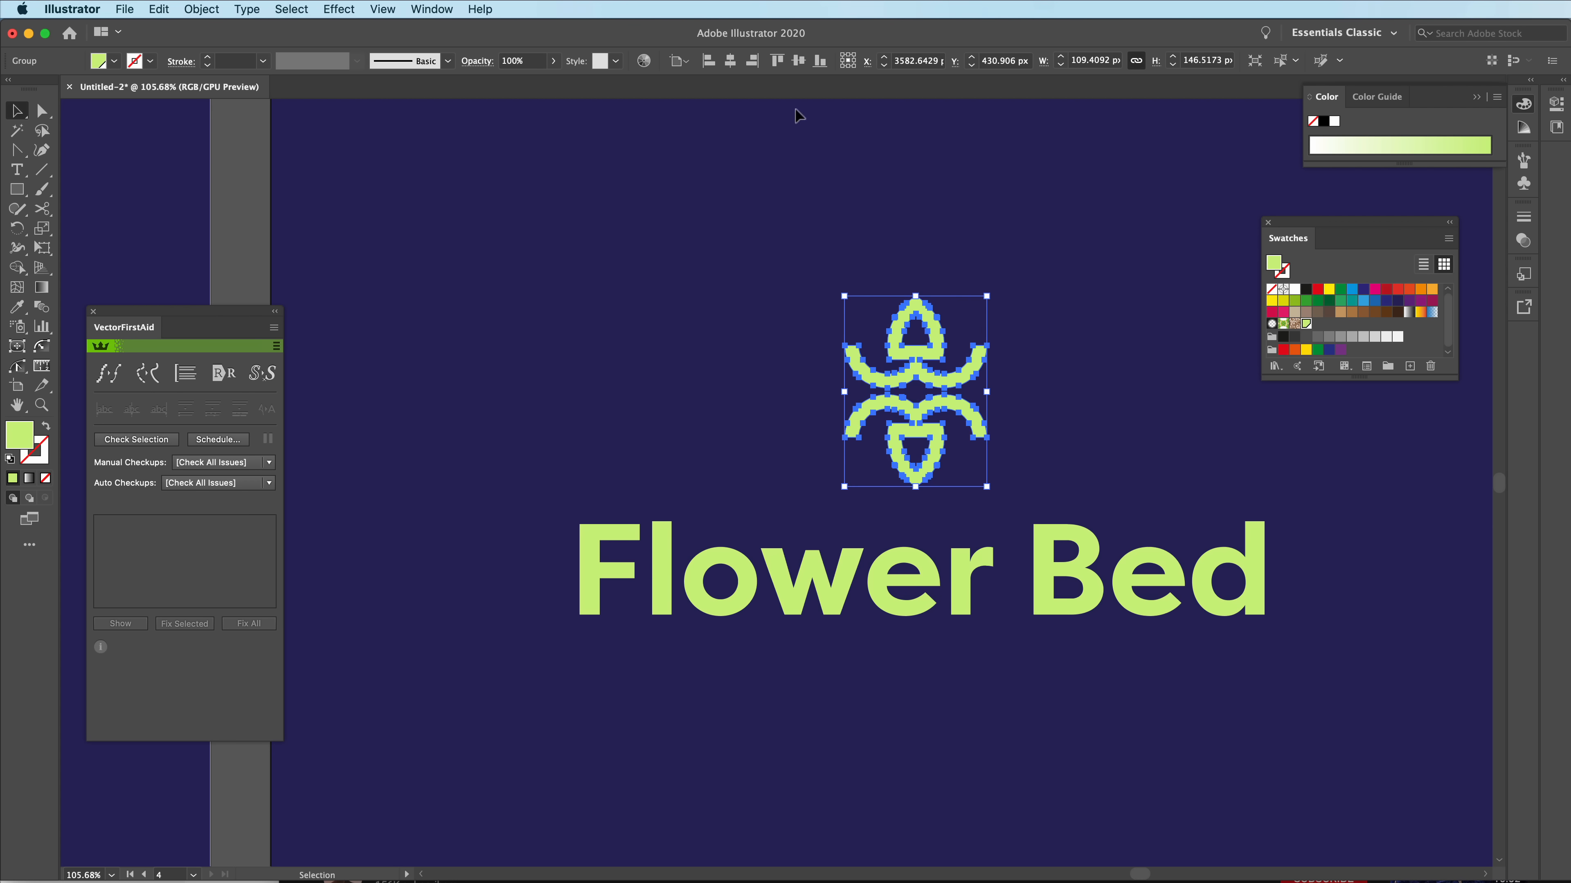
left_click(740, 64)
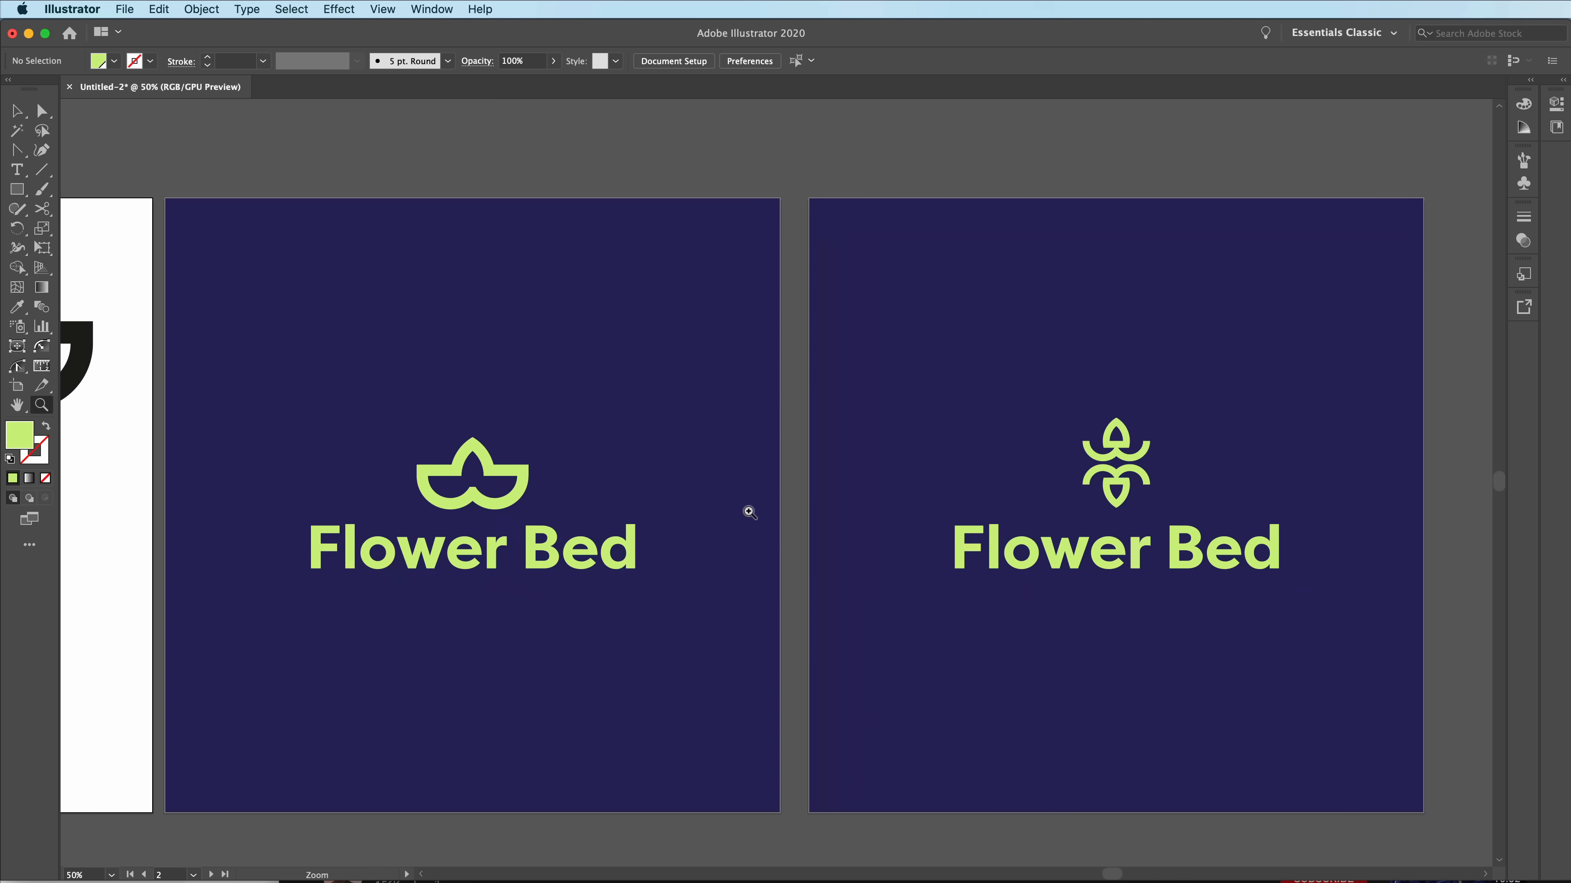